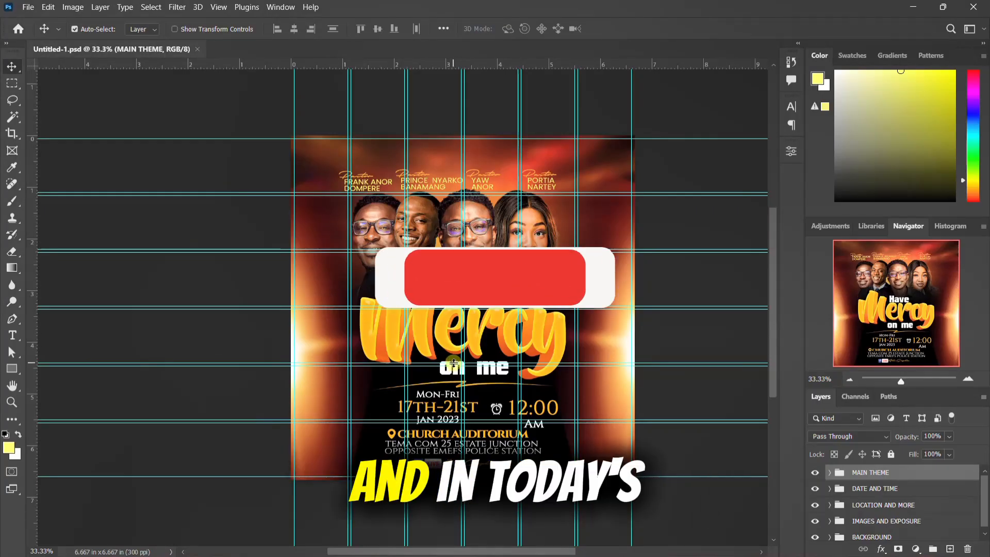
scroll(454, 362, "up", 1)
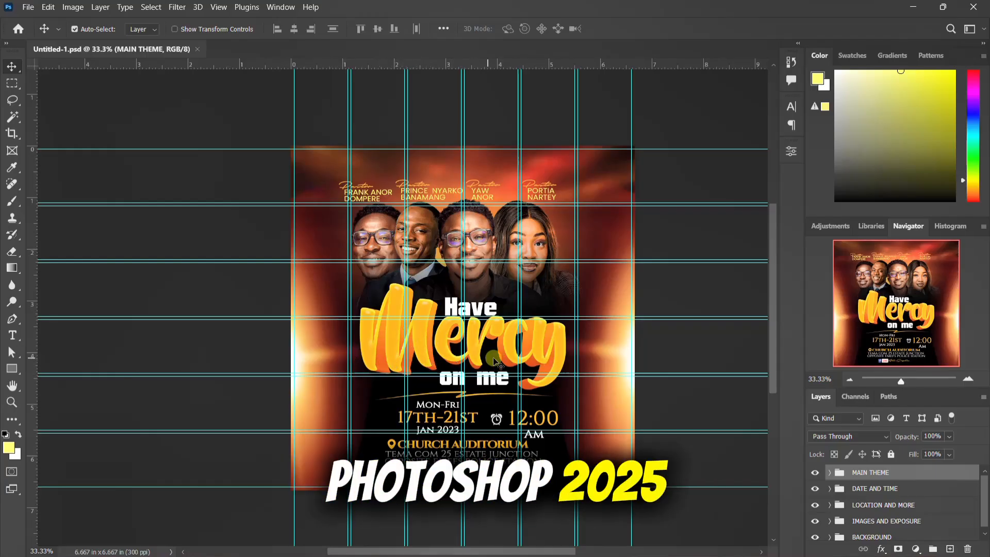
scroll(497, 359, "up", 1)
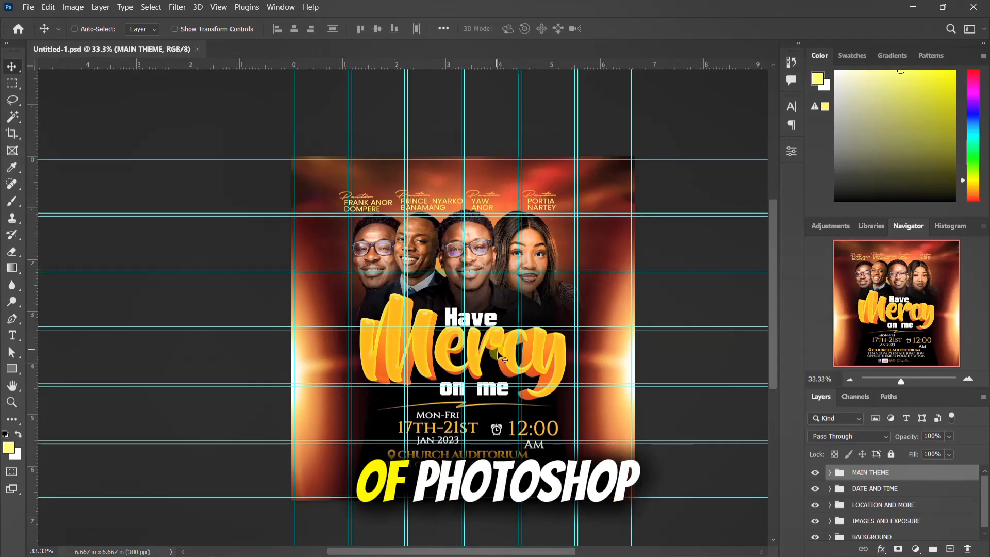
key("ctrl")
key("ctrl+z")
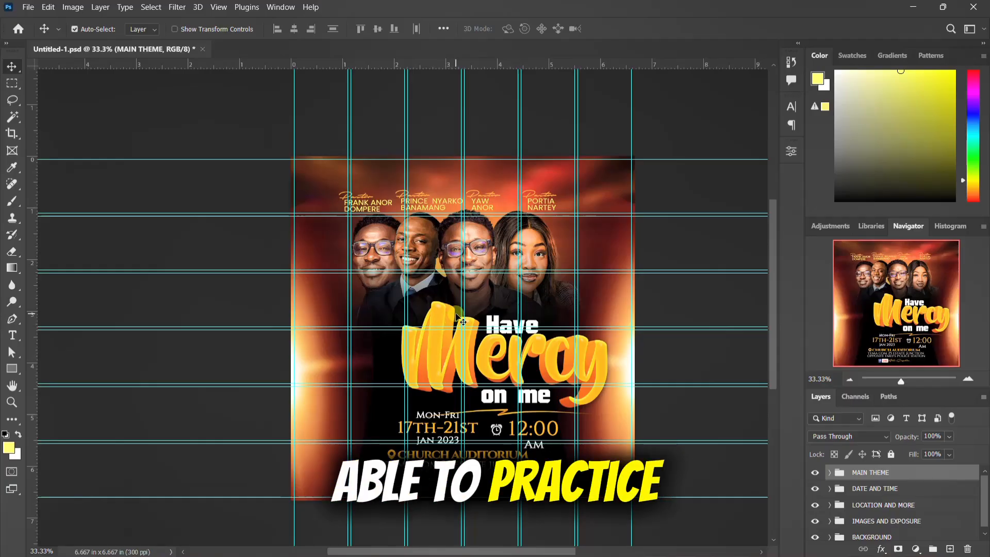
scroll(453, 320, "down", 1)
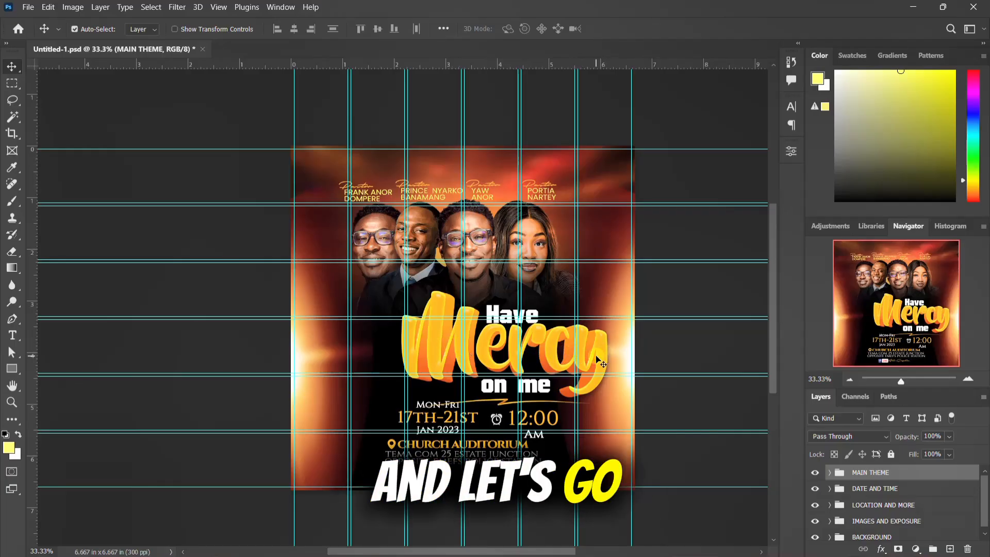
scroll(433, 360, "down", 1)
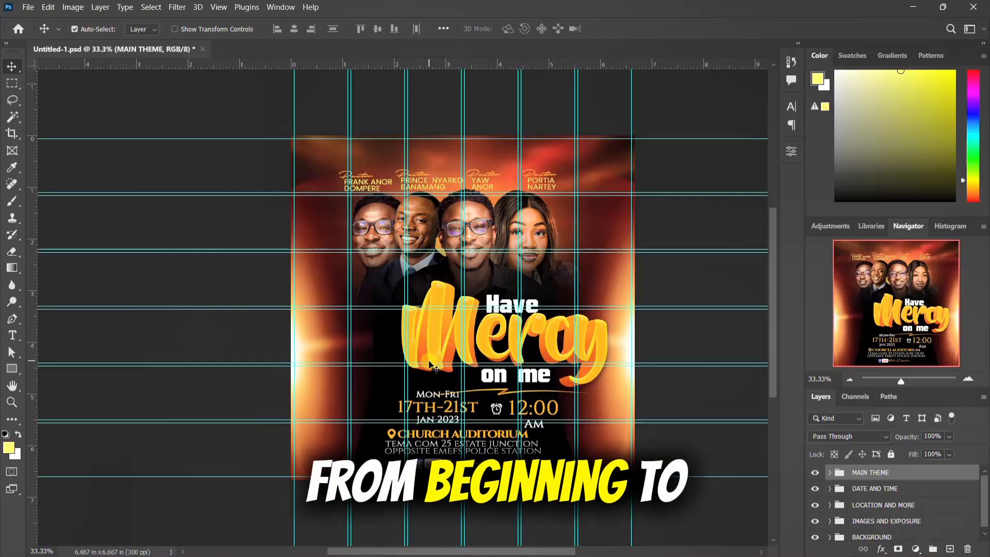
Step: Look through the flyer's resource files in the HAVE MERCY AND HELP ME folder, then return to the flyer design
left_click(624, 542)
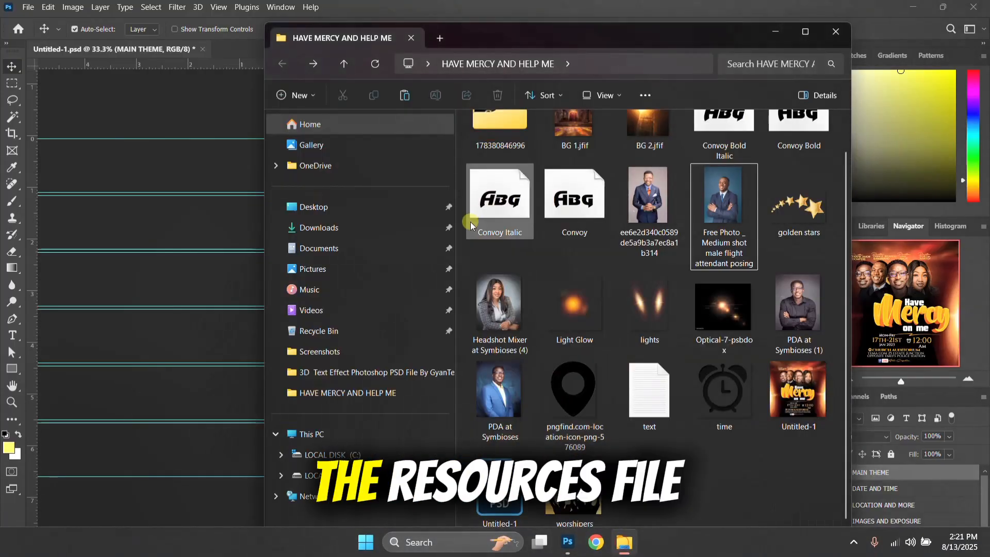
left_click_drag(722, 473, 466, 131)
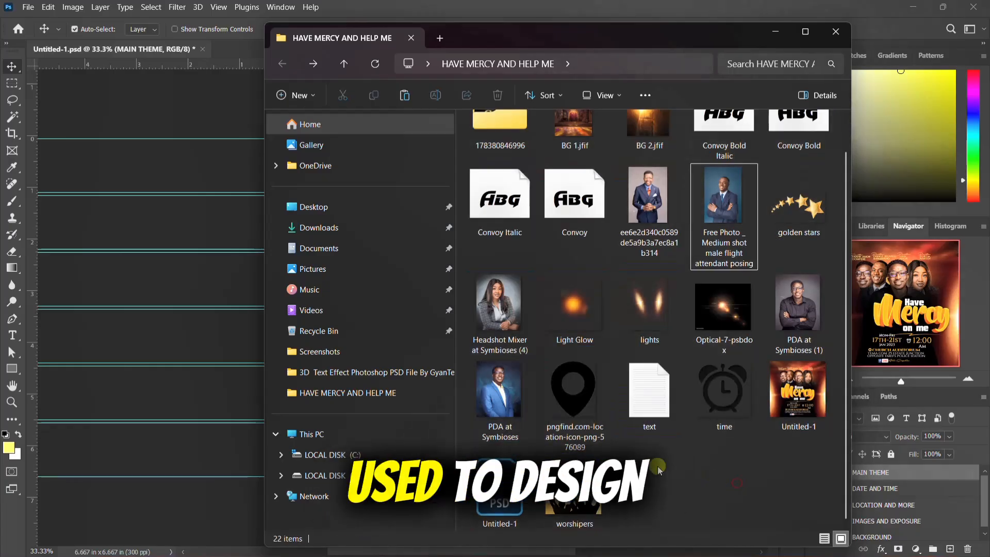
left_click(680, 4)
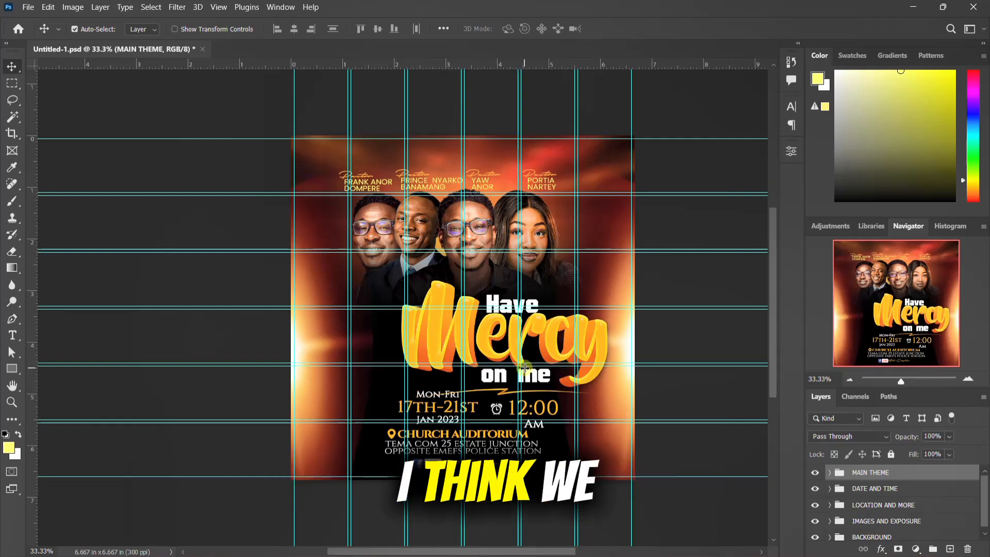
scroll(497, 379, "down", 2)
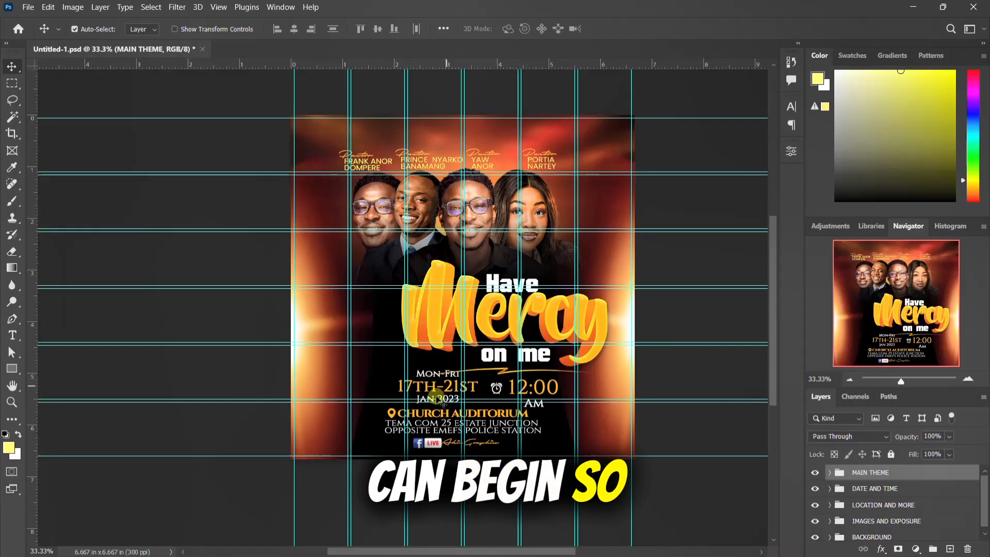
mouse_move(542, 553)
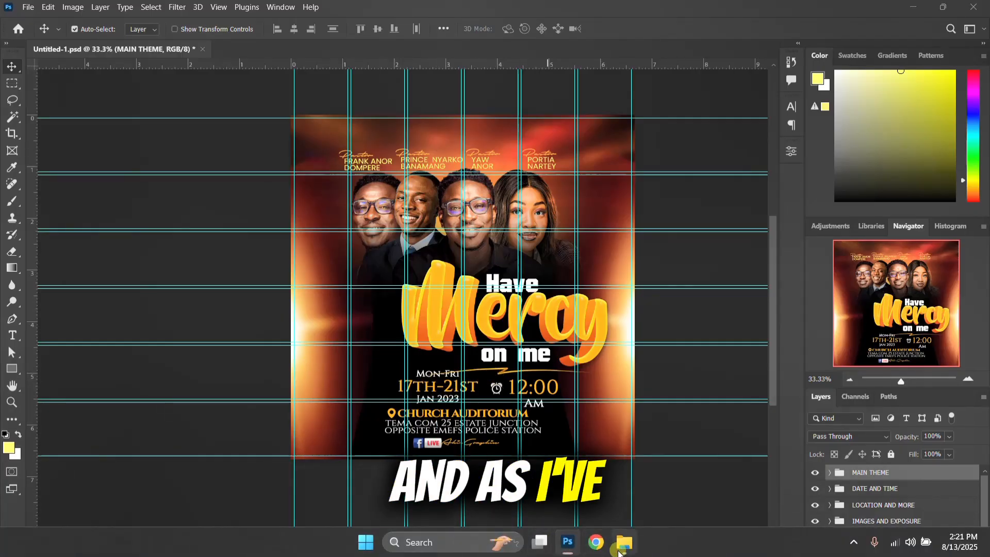
left_click(619, 551)
left_click_drag(820, 473, 498, 114)
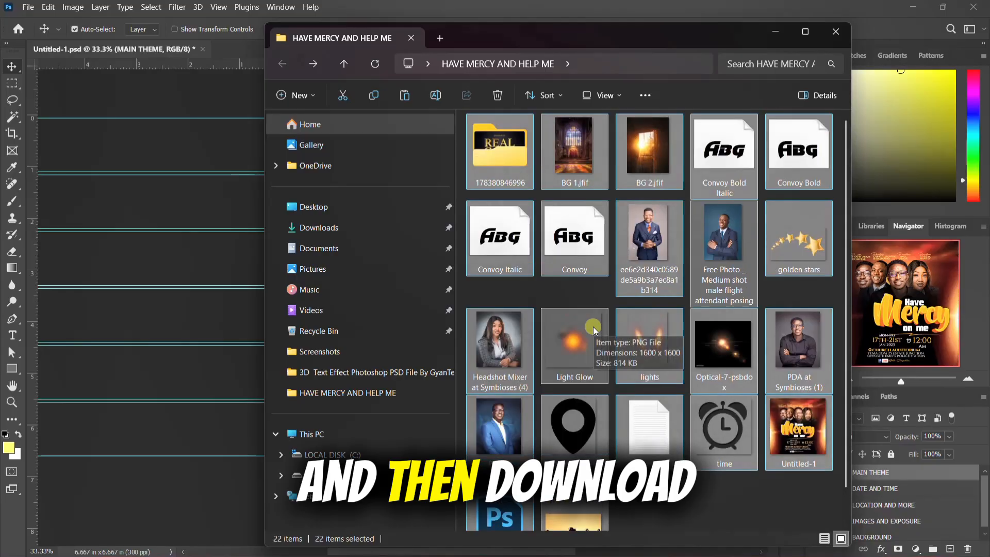
left_click(716, 511)
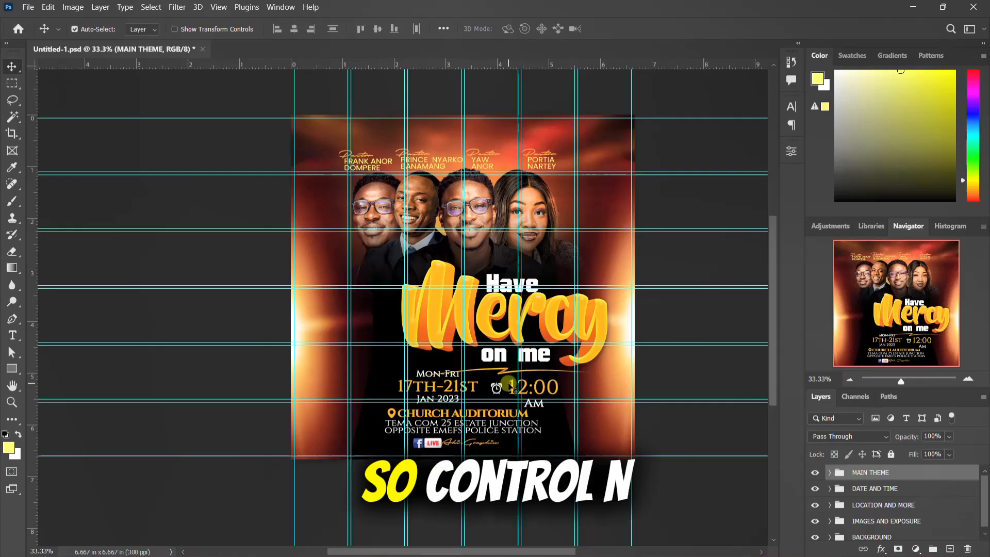
Step: Create a 2000 x 2000 px, 300 ppi document named CHURCH FLYER from the 2000 pixel grid preset and unlock its background layer
key("ctrl")
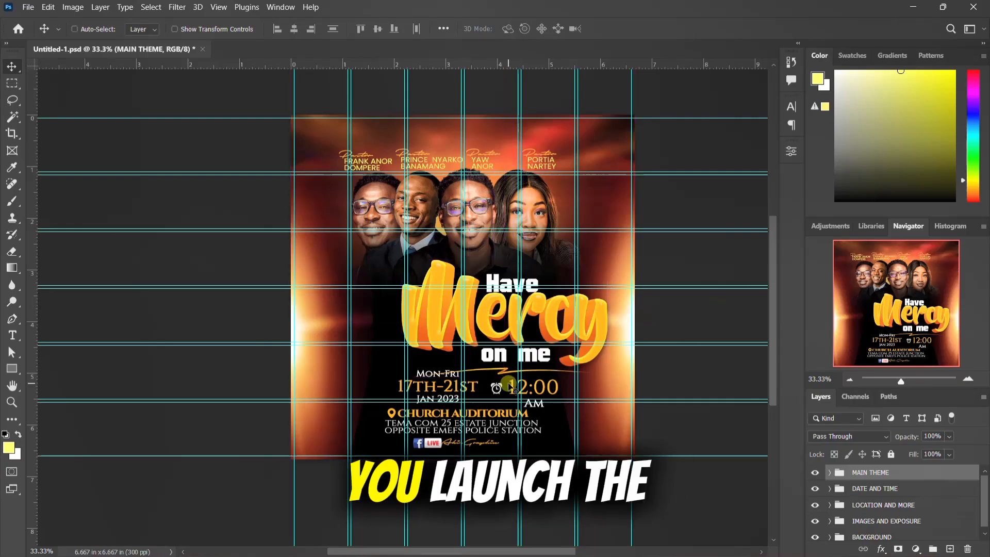
key("ctrl+n")
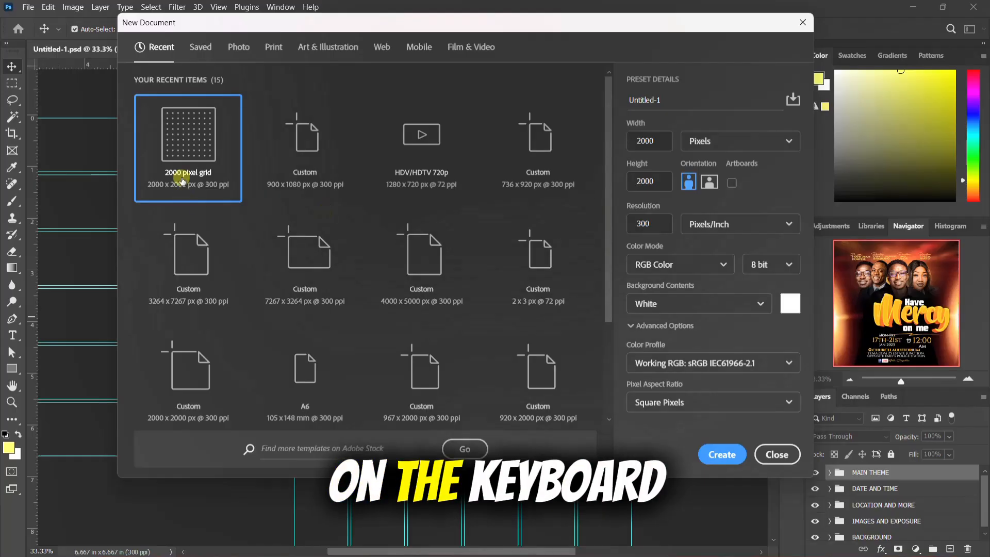
left_click(176, 167)
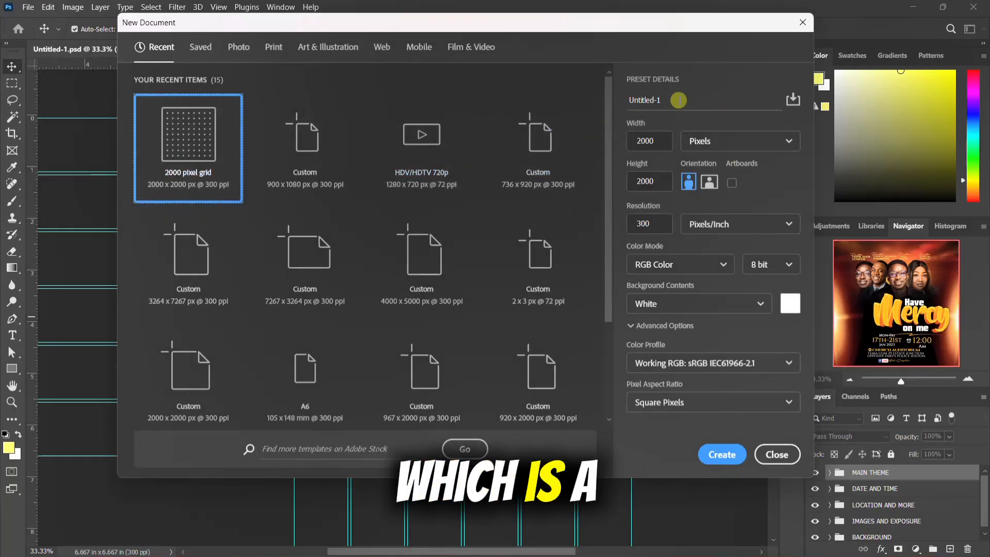
left_click_drag(678, 100, 634, 95)
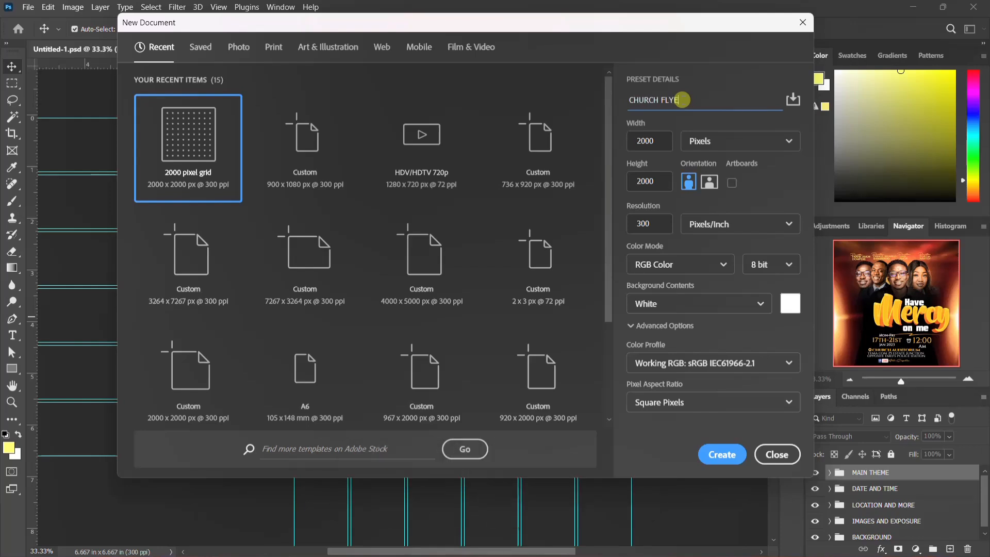
key("Return")
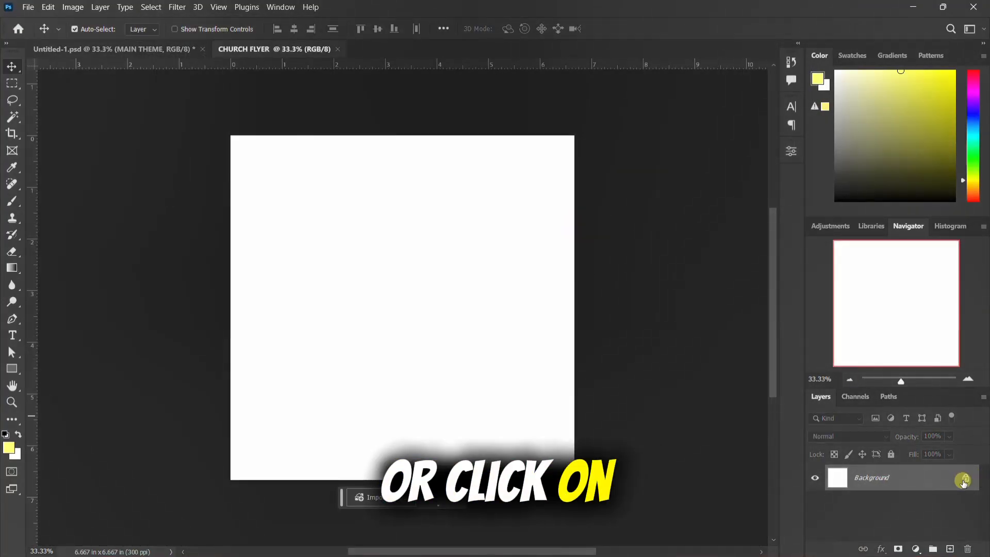
left_click(964, 479)
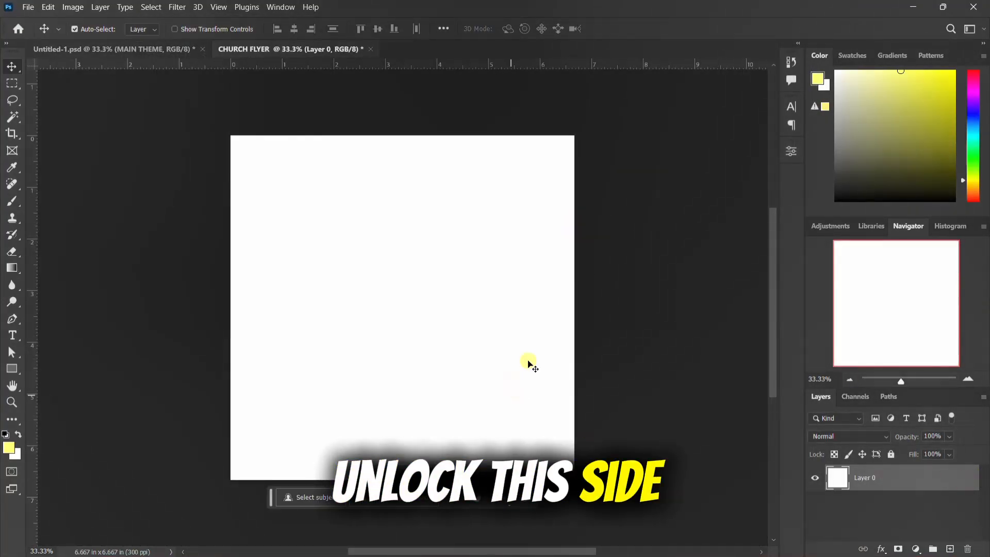
Step: Place BG 1.jfif from the resources folder into the CHURCH FLYER document and flip it vertically
mouse_move(576, 552)
left_click(624, 550)
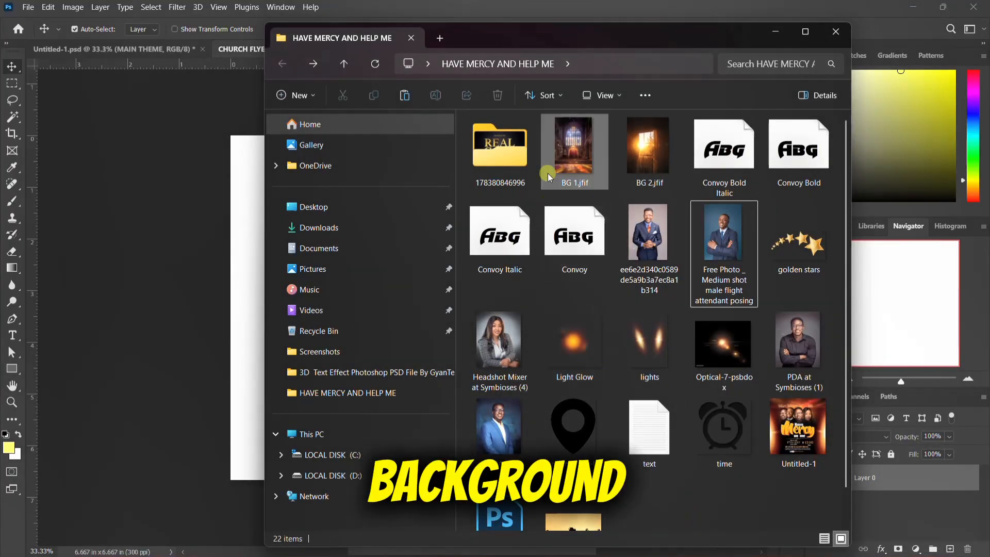
left_click(568, 155)
left_click_drag(574, 145, 205, 343)
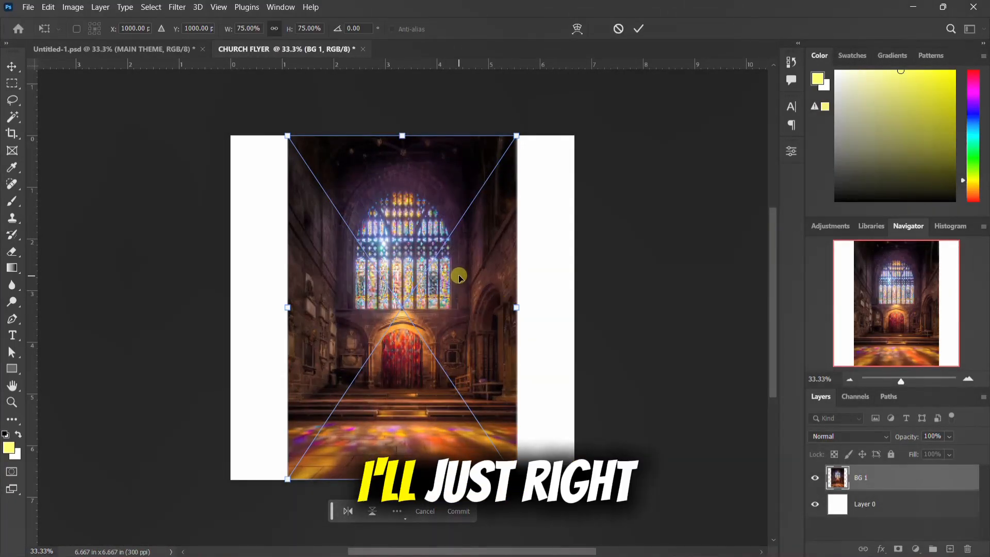
right_click(458, 277)
left_click(513, 523)
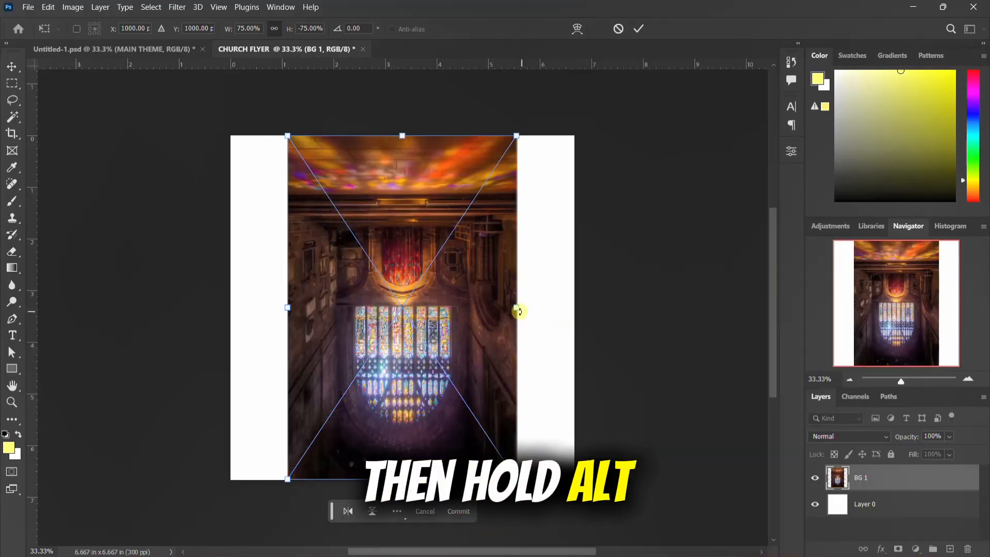
Step: Scale the flipped church image to about 112% to span the canvas width and move it down until its upper edge meets the canvas edge
left_click_drag(517, 310, 574, 308)
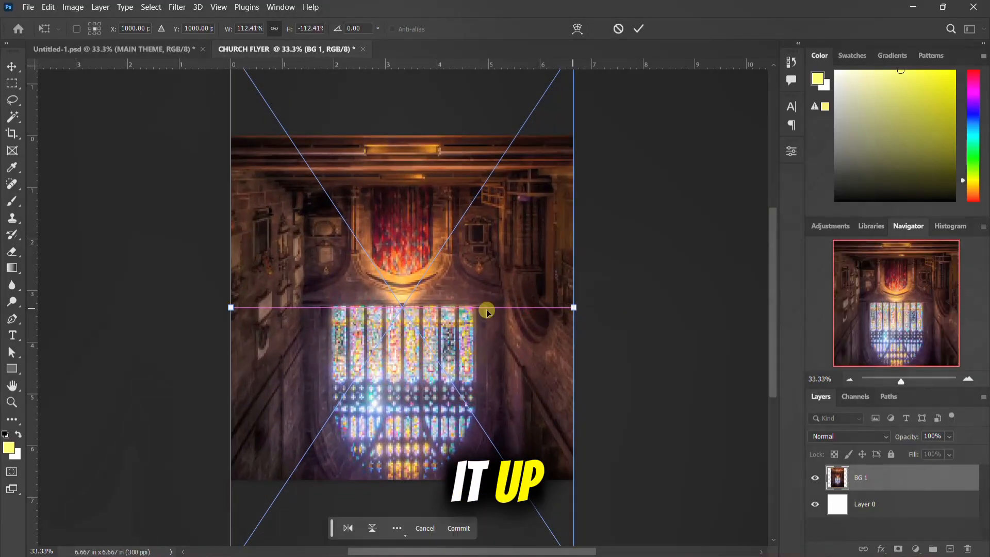
left_click_drag(410, 276, 411, 333)
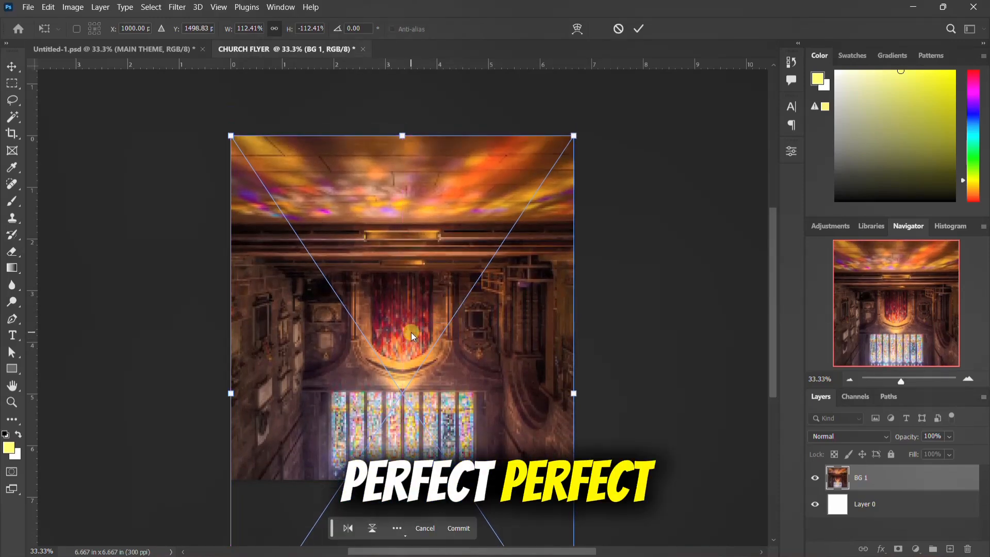
key("Return")
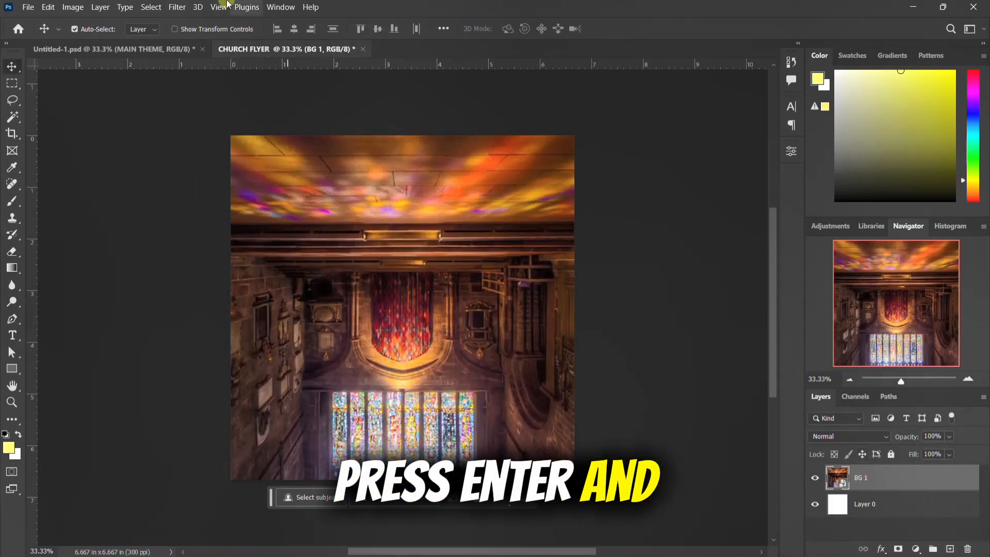
Step: Apply a Gaussian Blur with a 20-pixel radius to the BG 1 layer
left_click(177, 8)
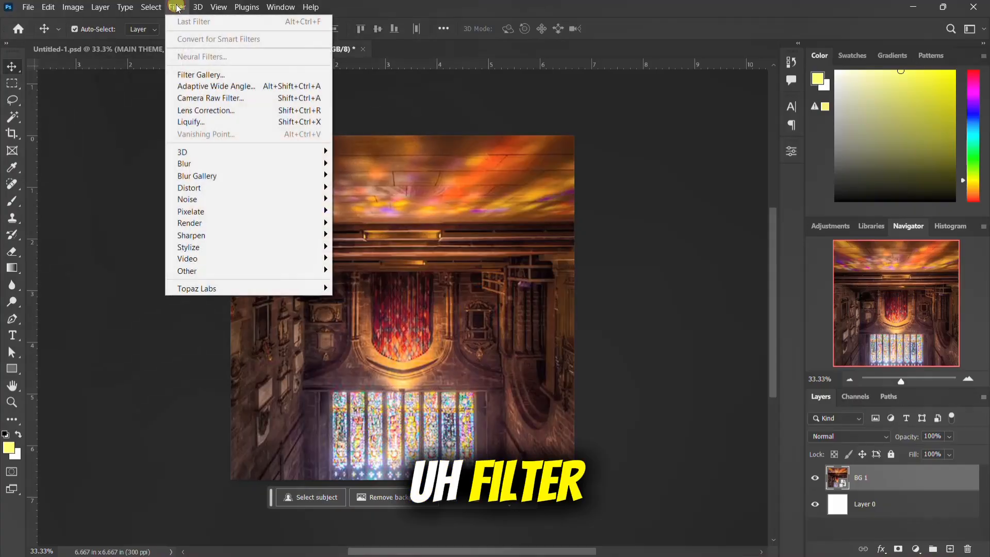
mouse_move(192, 169)
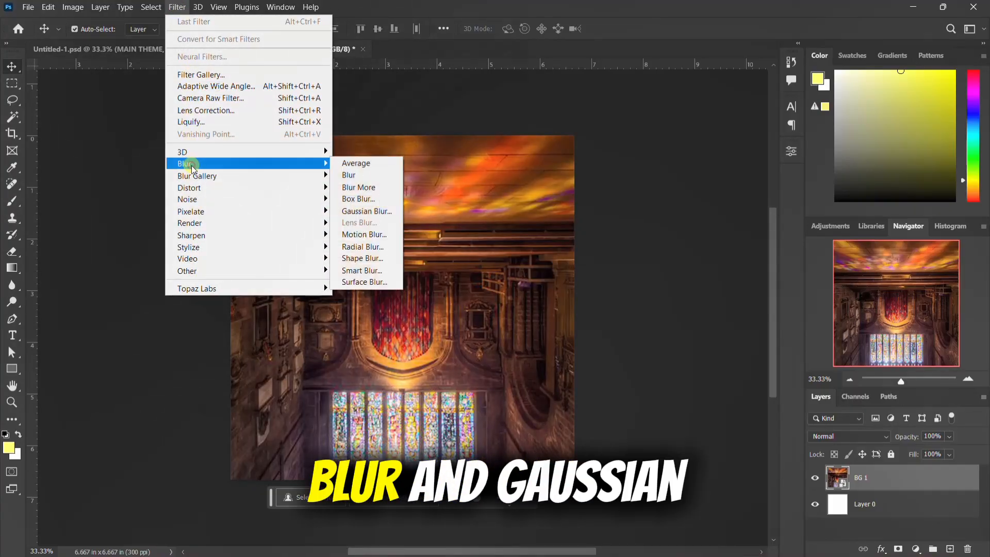
left_click(358, 212)
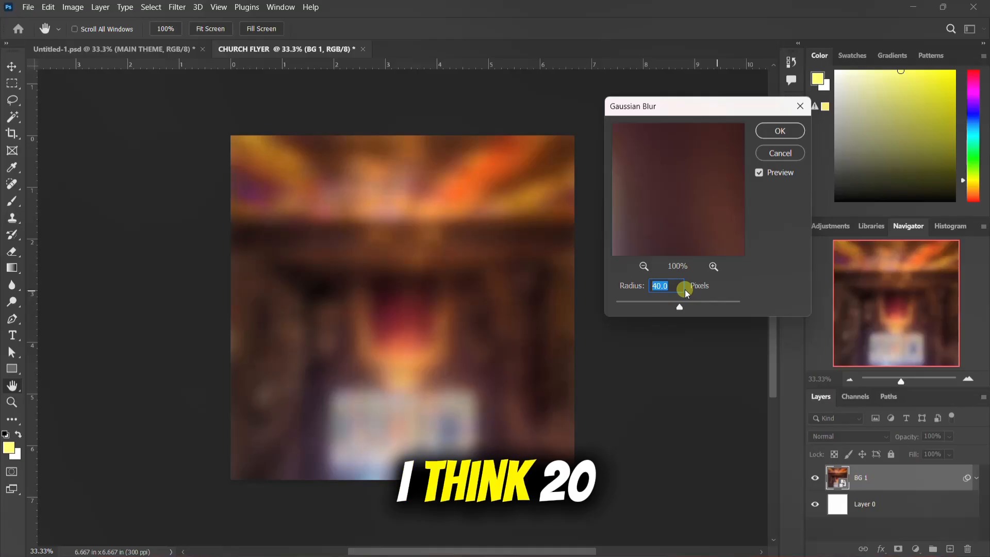
type("20")
key("Return")
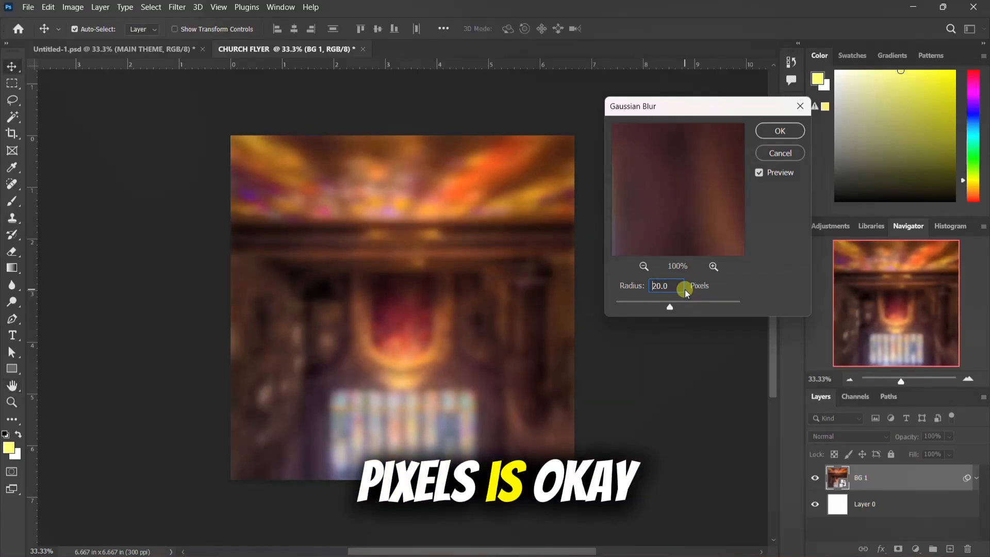
left_click(978, 478)
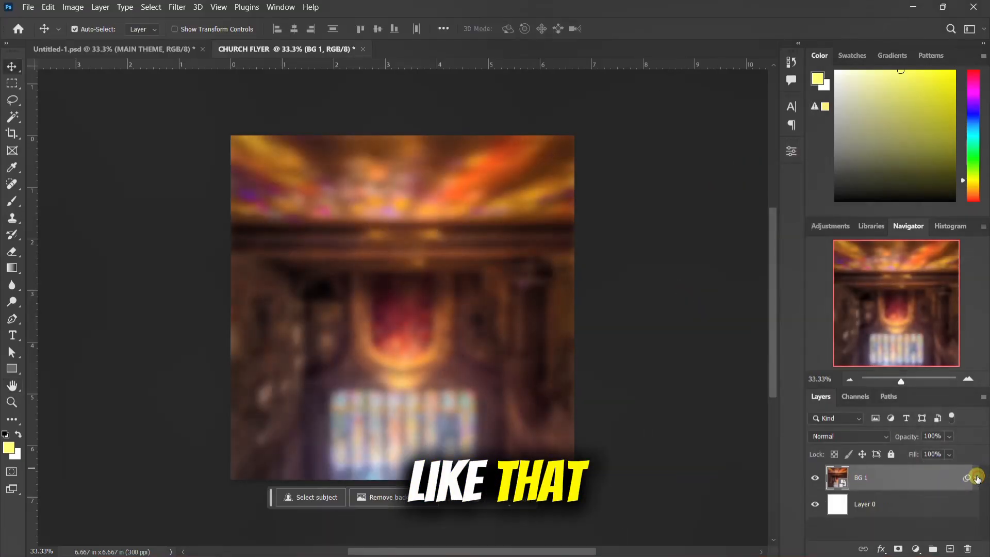
Step: Place BG 2.jfif above BG 1, scaled to about 110% and shifted up to cover the canvas, with its blend mode set to Soft Light
left_click(624, 541)
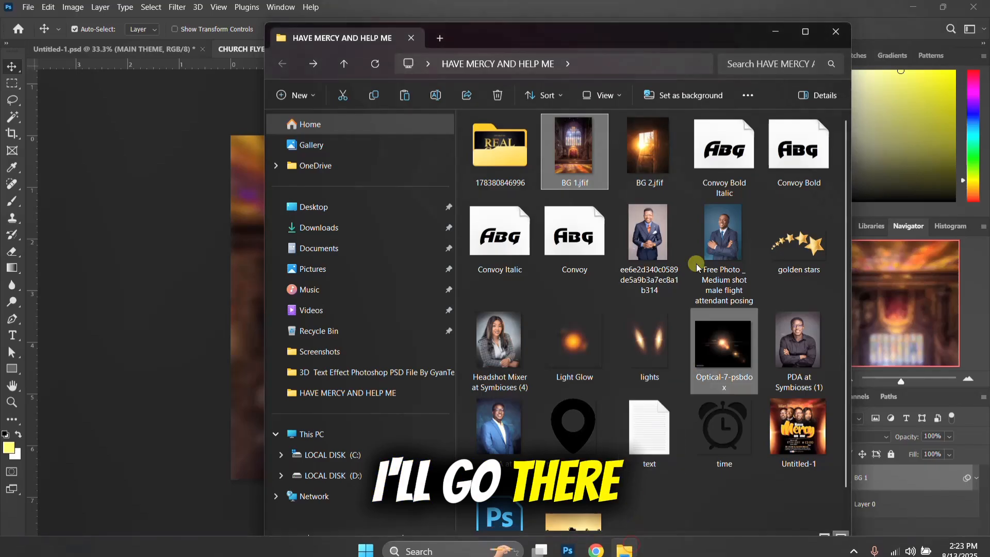
left_click_drag(636, 153, 208, 331)
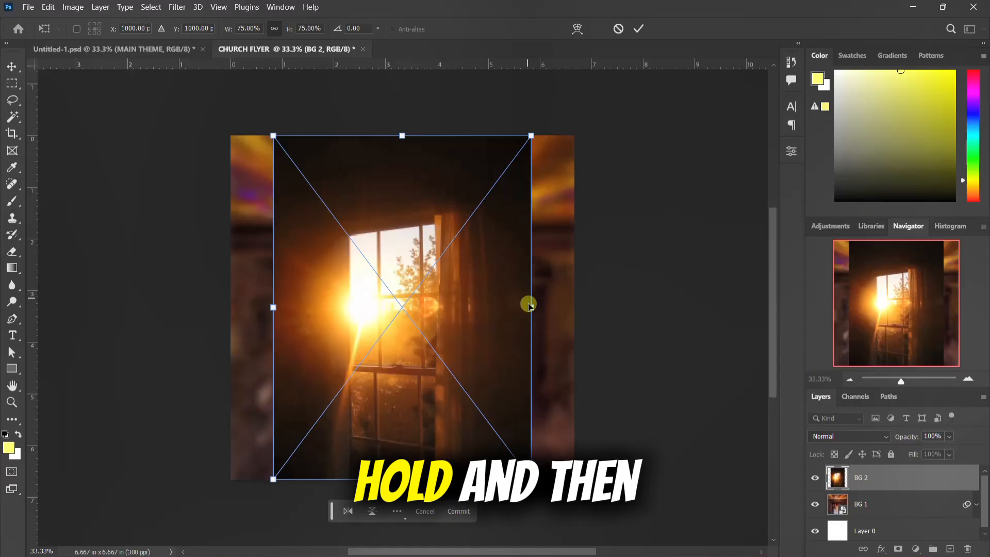
left_click_drag(531, 307, 593, 309)
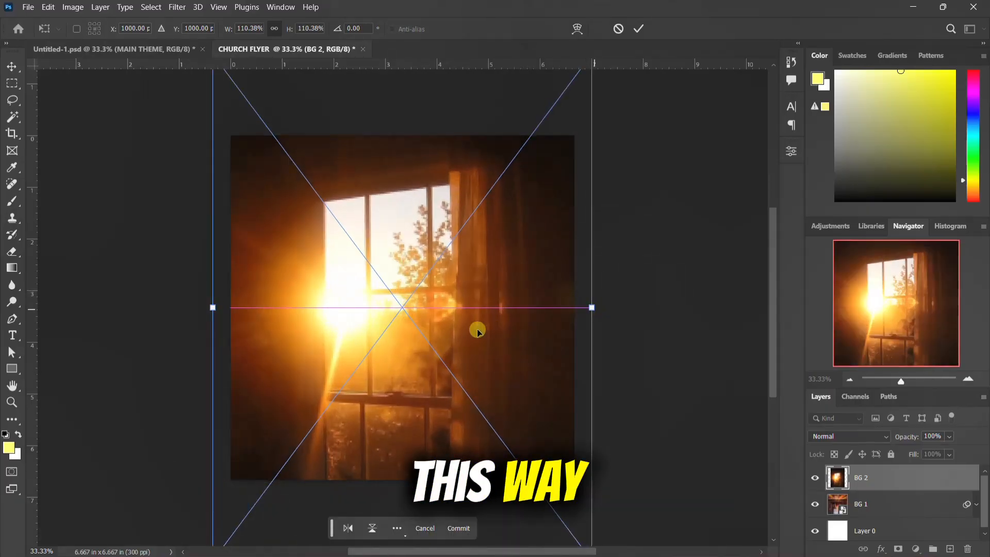
left_click_drag(476, 331, 490, 282)
key("Return")
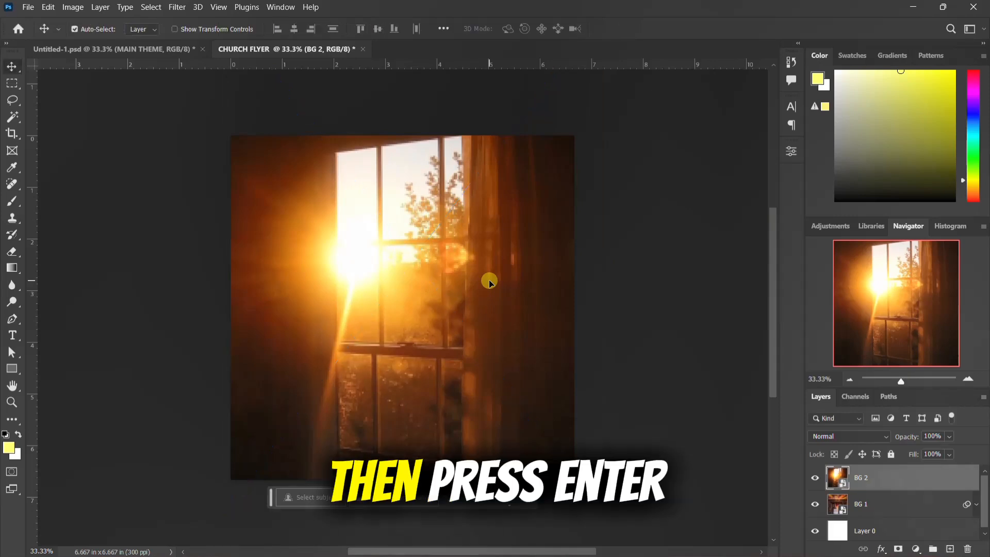
left_click(863, 434)
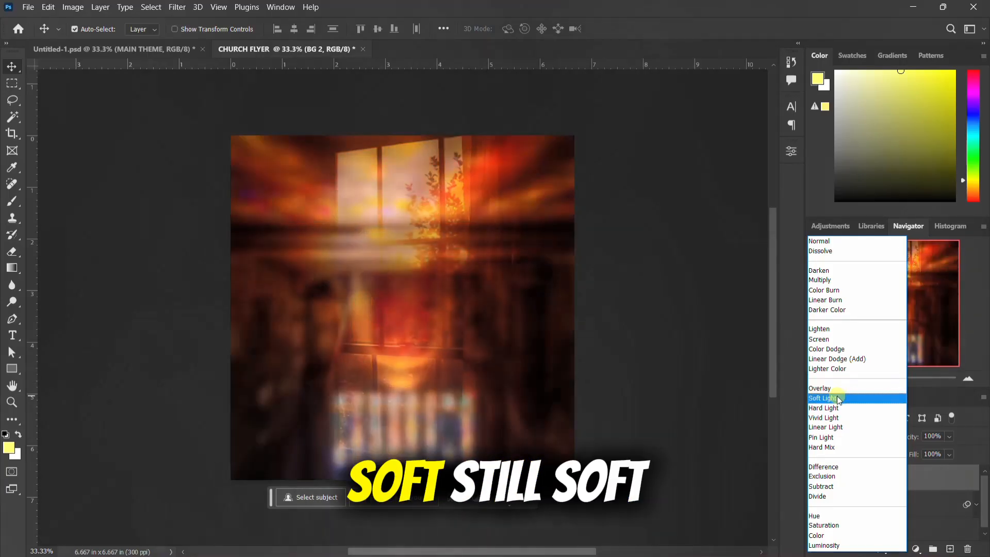
key("Return")
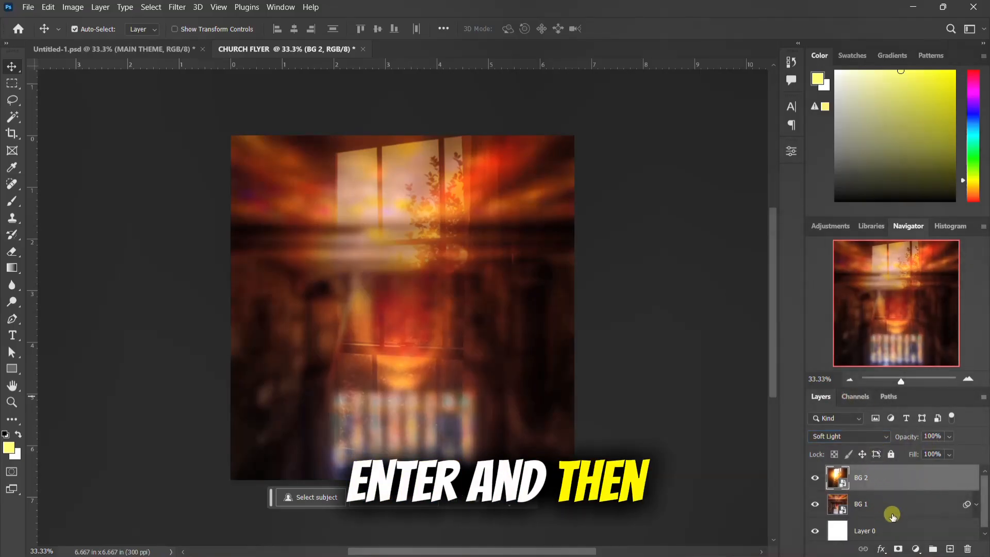
Step: Apply a Gaussian Blur with a 30-pixel radius to the BG 2 layer and collapse its smart filter list
left_click(178, 8)
left_click(217, 163)
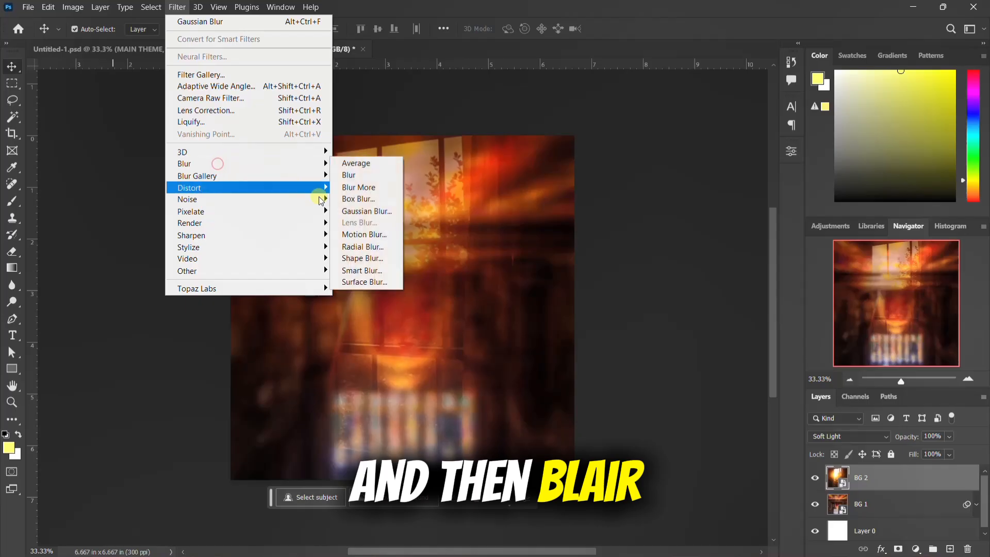
left_click(377, 211)
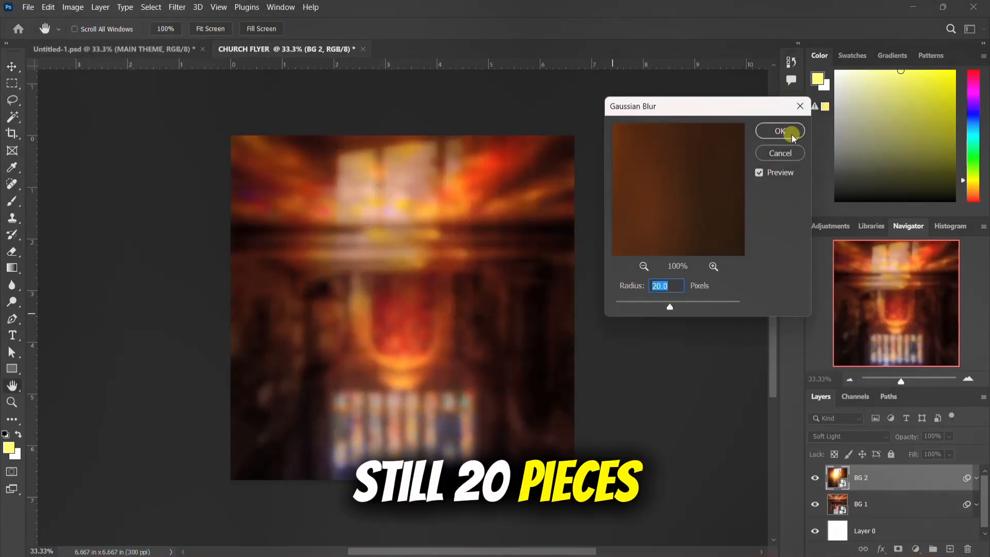
type("30")
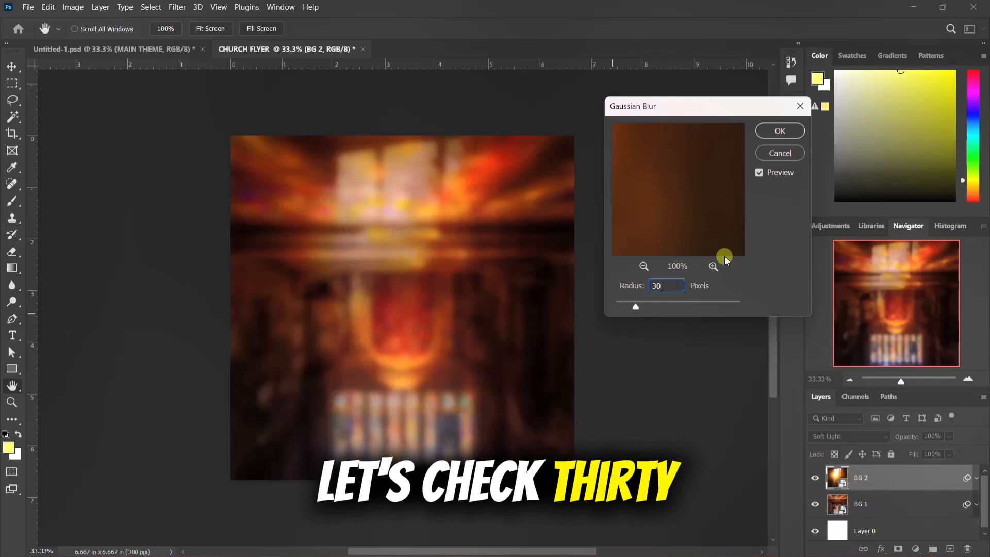
key("Return")
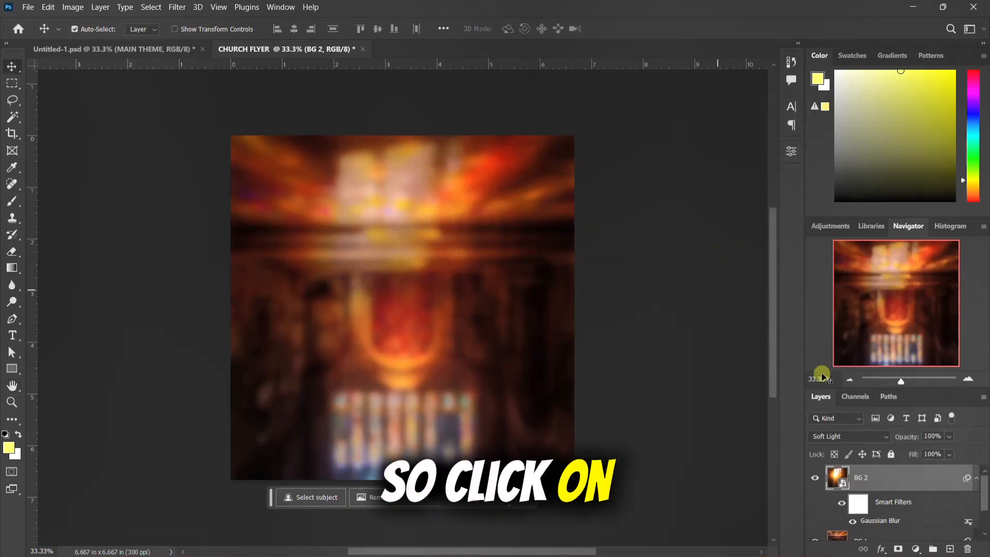
left_click(979, 478)
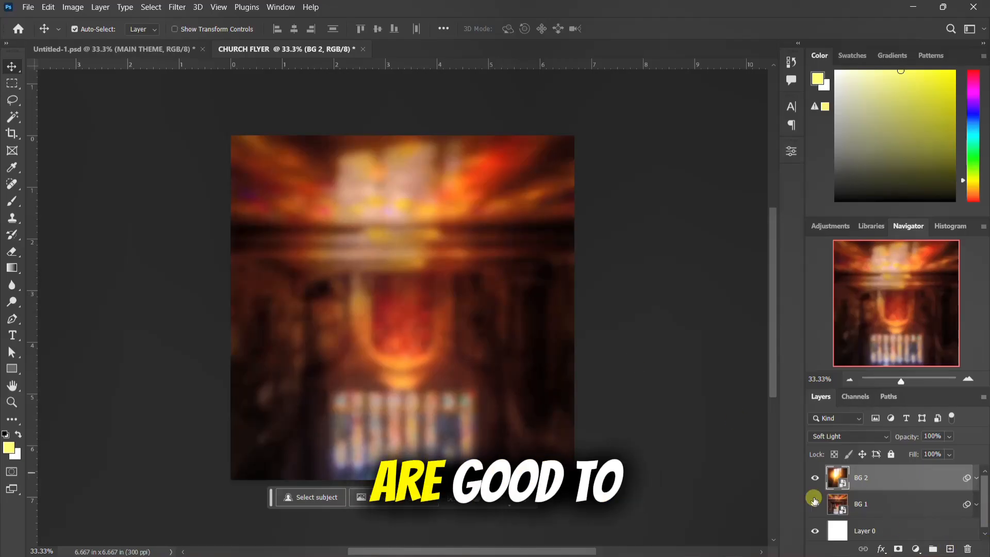
Step: Add a solid black (000000) color fill layer above BG 2
left_click(916, 549)
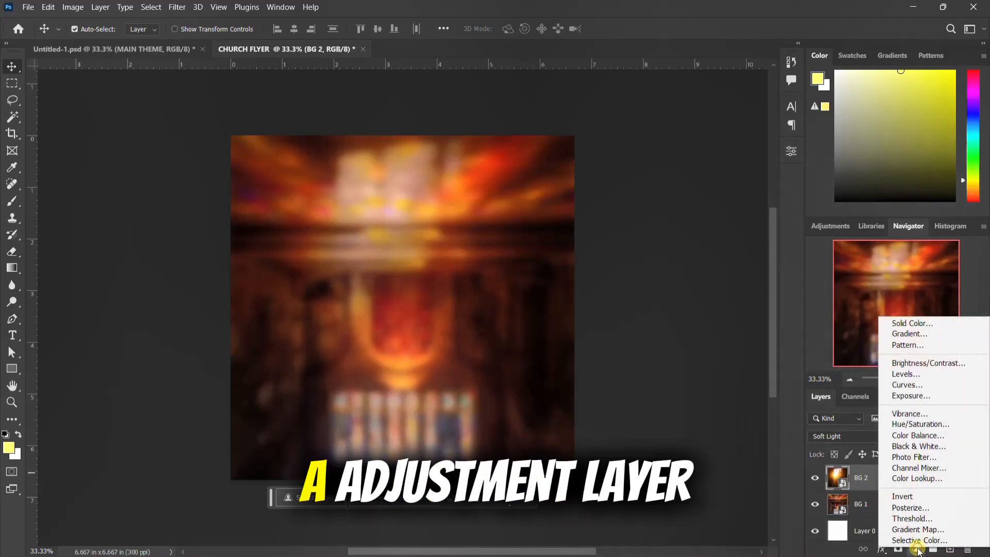
left_click(921, 323)
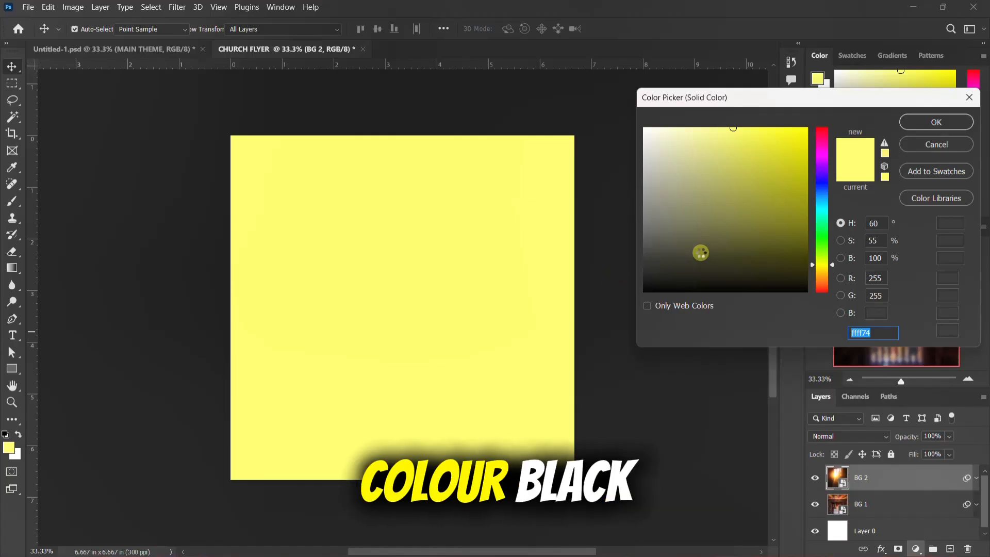
left_click_drag(690, 253, 621, 303)
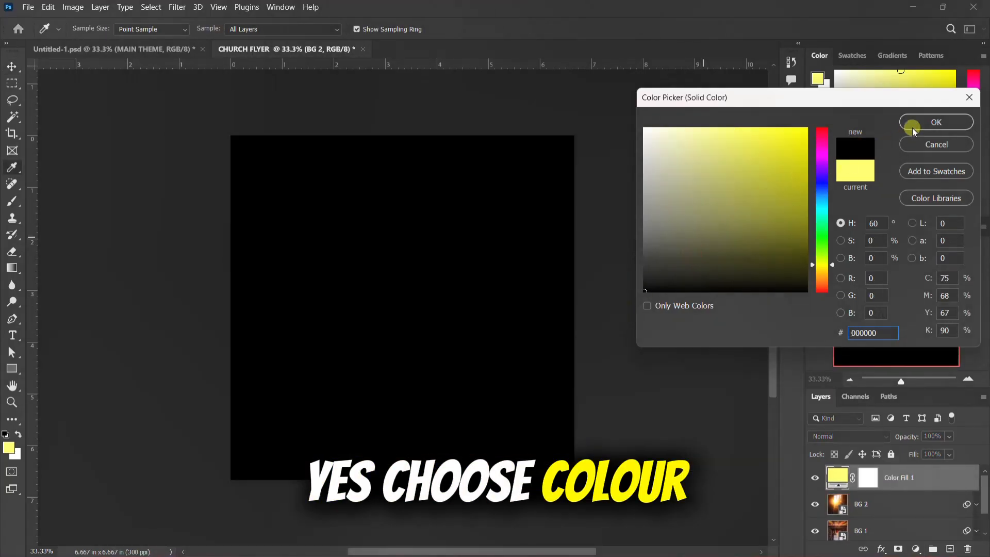
left_click(923, 122)
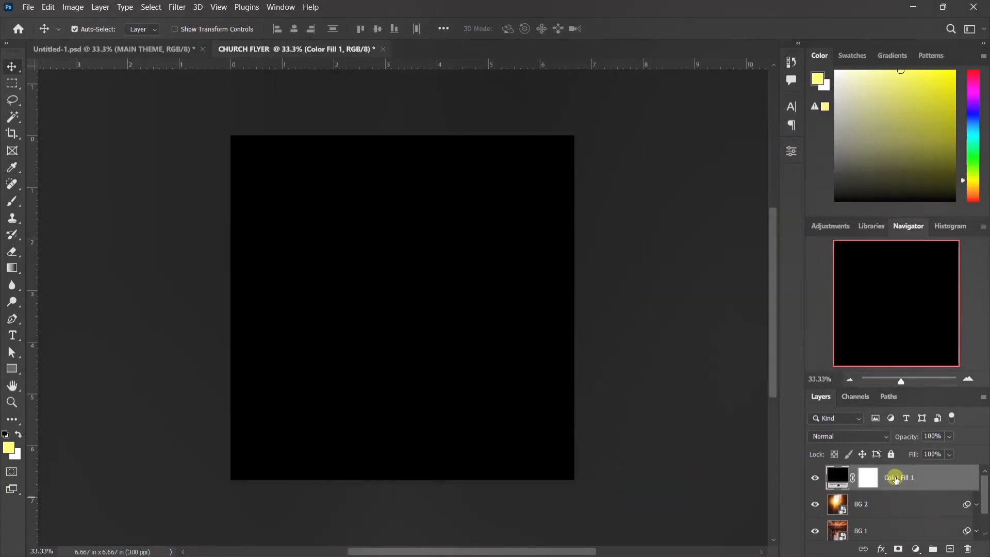
Step: Paint black on the color fill's mask with a soft 1300-pixel brush, revealing the upper background and keeping the lower part black
left_click(867, 478)
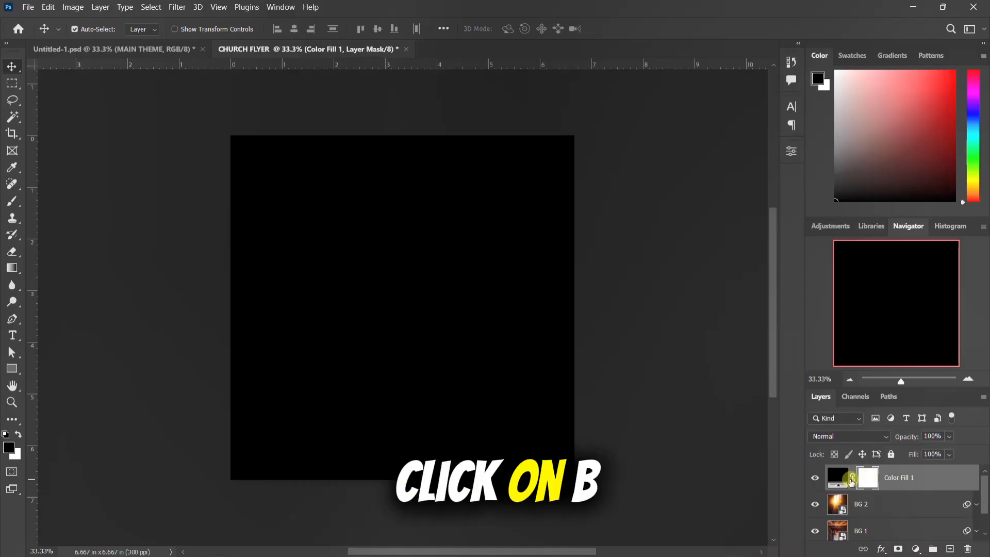
key("b")
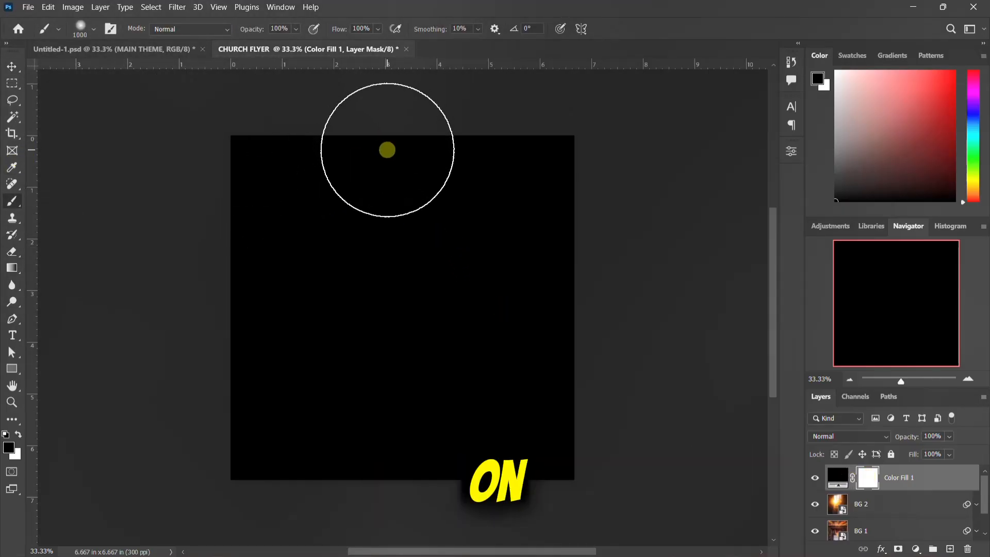
key("bracketright")
key("bracketright")
key("bracketright")
mouse_move(625, 178)
left_mouse_down()
mouse_move(150, 177)
mouse_move(296, 225)
mouse_move(580, 230)
mouse_move(388, 192)
mouse_move(277, 224)
mouse_move(387, 238)
mouse_move(488, 214)
left_mouse_up()
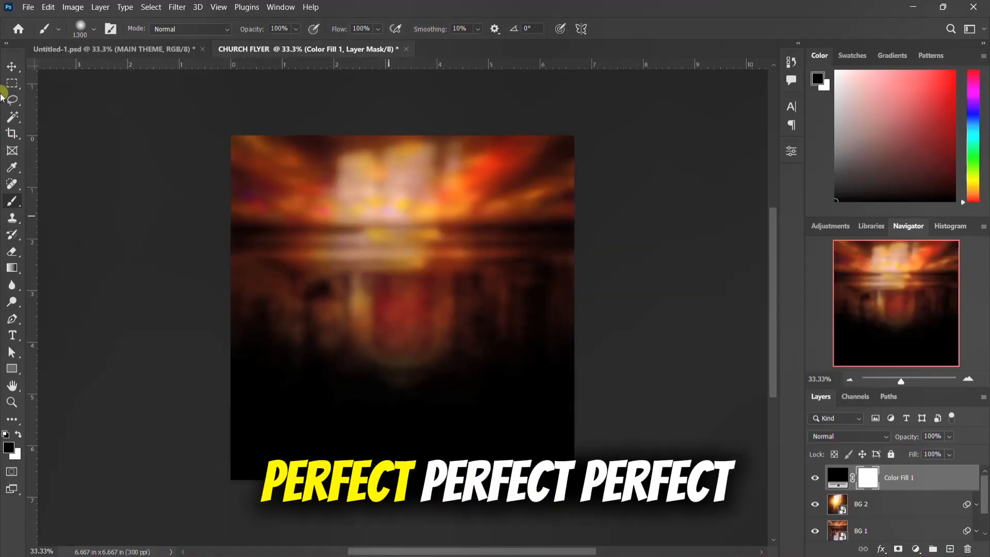
left_click(13, 66)
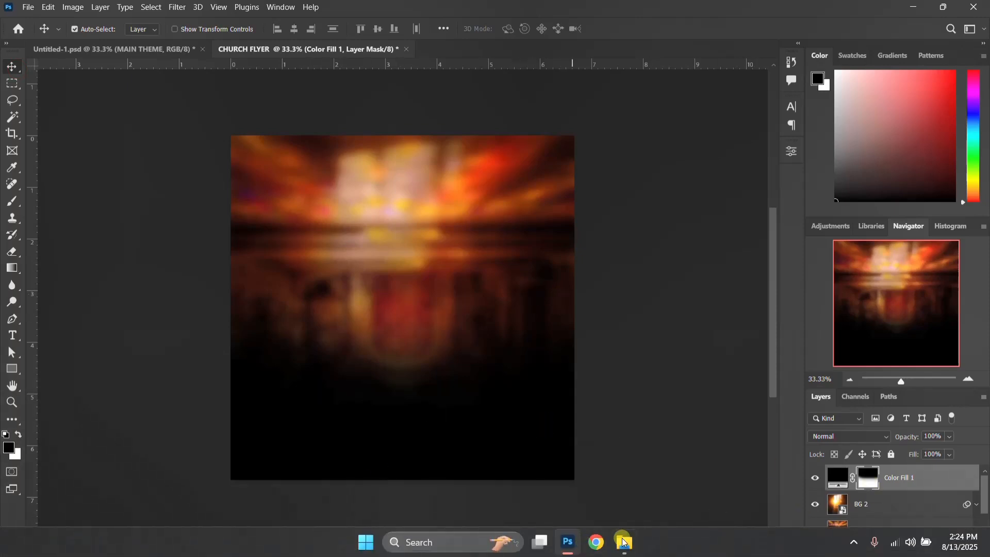
Step: Place the Light Glow image from the resources folder into the flyer and enlarge it over the upper middle of the background
left_click(625, 553)
left_click(589, 352)
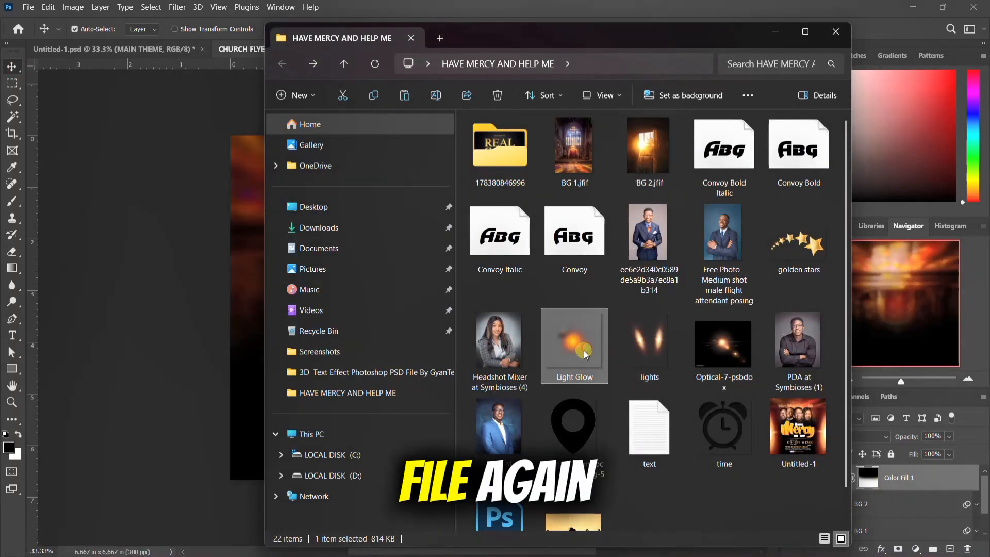
scroll(684, 405, "down", 1)
scroll(641, 388, "up", 1)
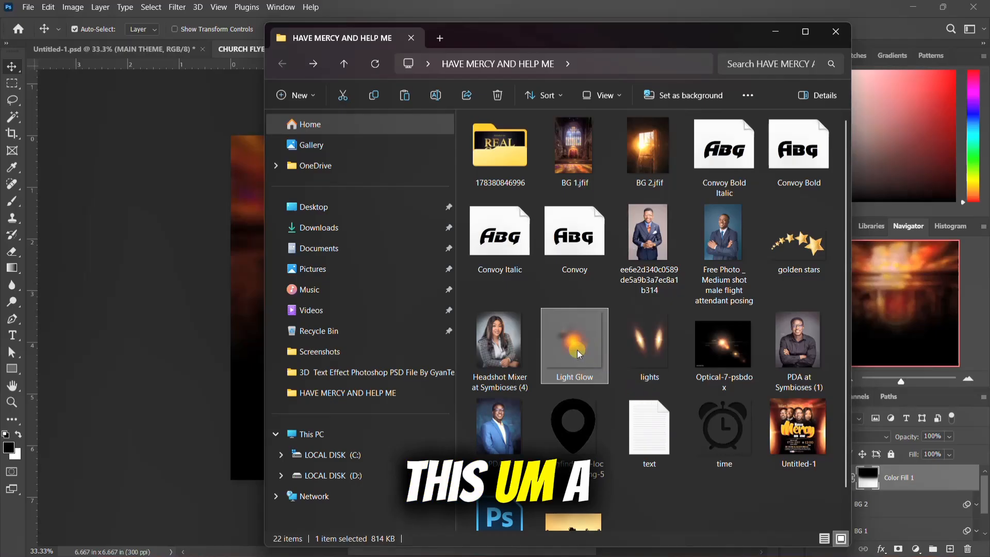
left_click_drag(577, 342, 397, 243)
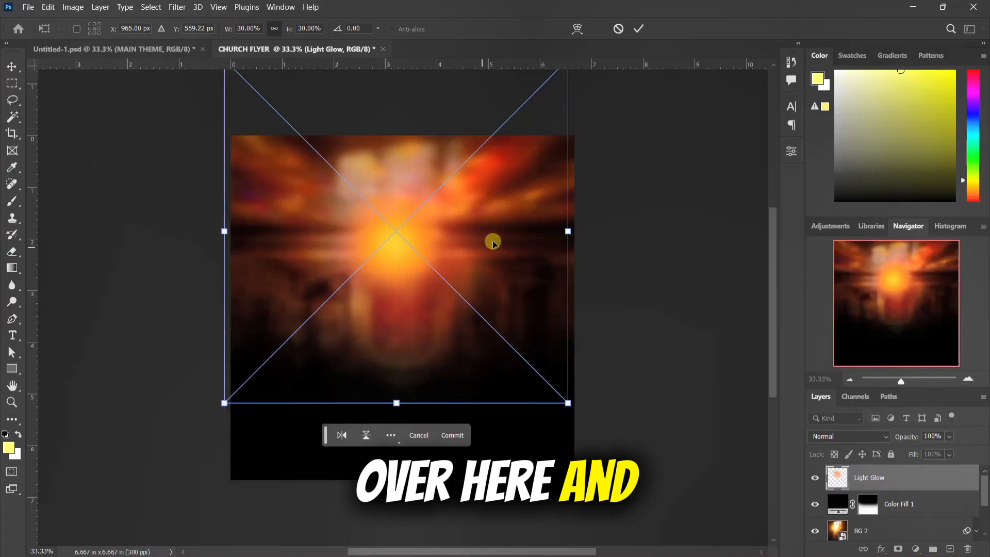
left_click_drag(569, 230, 681, 228)
key("Return")
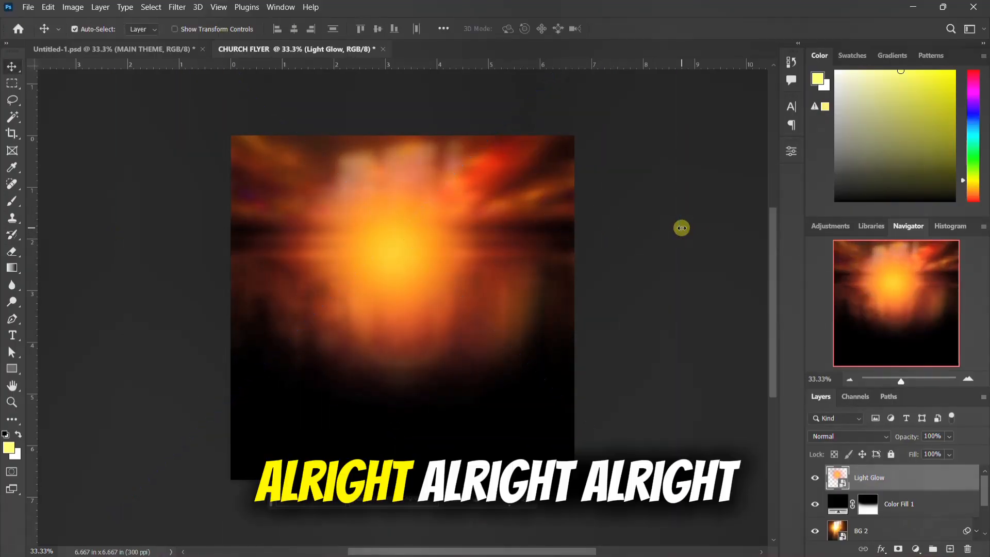
Step: Move the glow slightly up, place its layer beneath the black color fill, and select the Color Fill 1 layer
left_click_drag(413, 247, 410, 215)
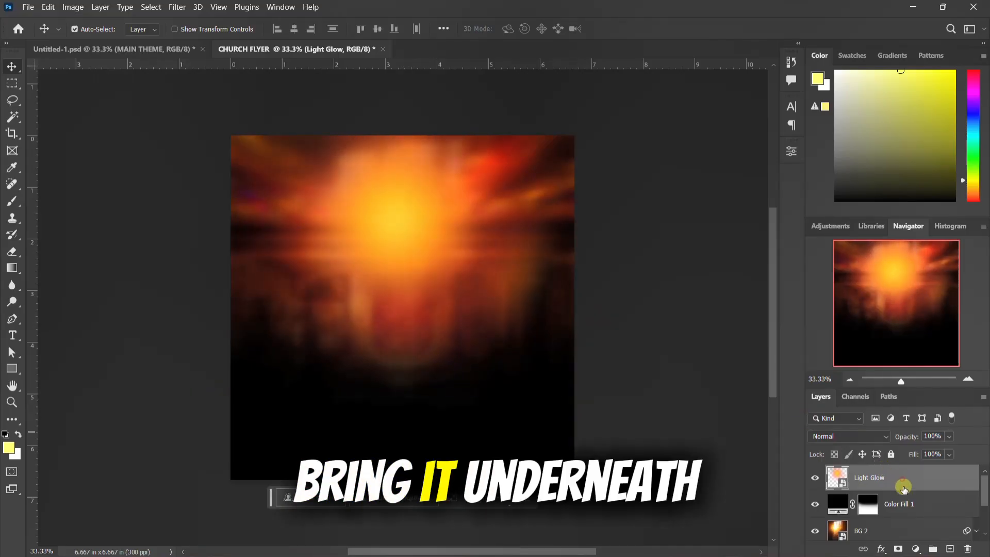
left_click_drag(901, 479, 901, 513)
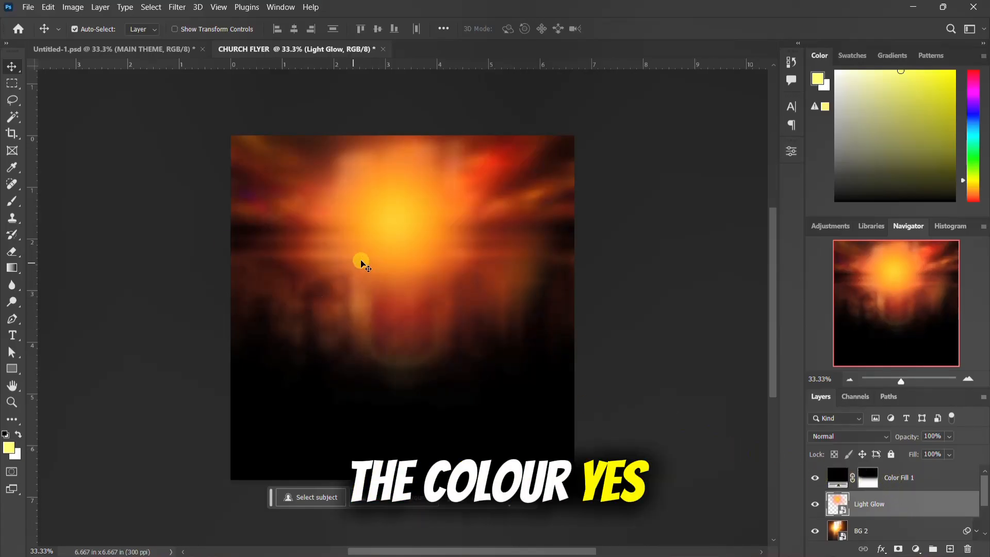
left_click(918, 483)
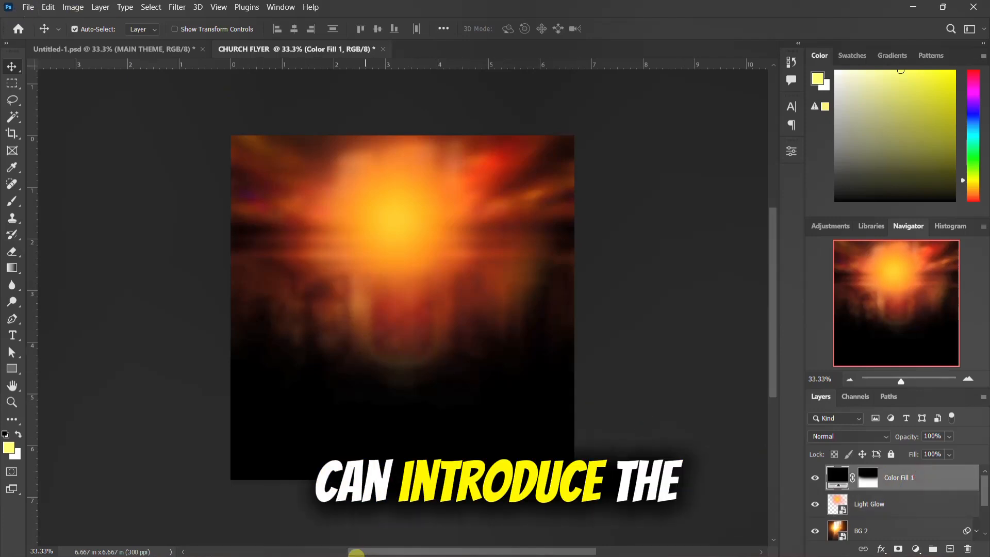
Step: Switch to Untitled-1.psd and hide the MAIN THEME, DATE AND TIME and LOCATION AND MORE groups
left_click(102, 48)
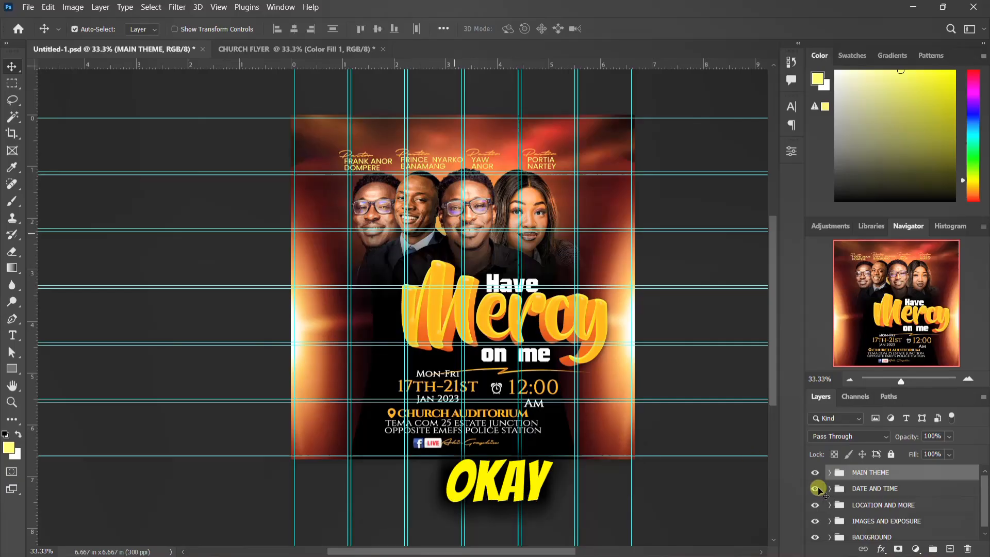
left_click(815, 472)
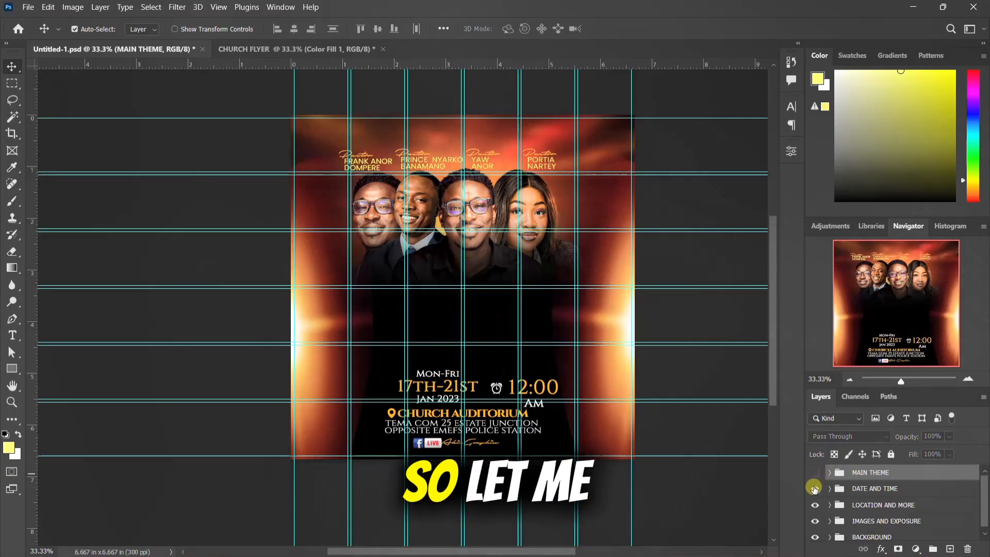
left_click_drag(814, 488, 815, 521)
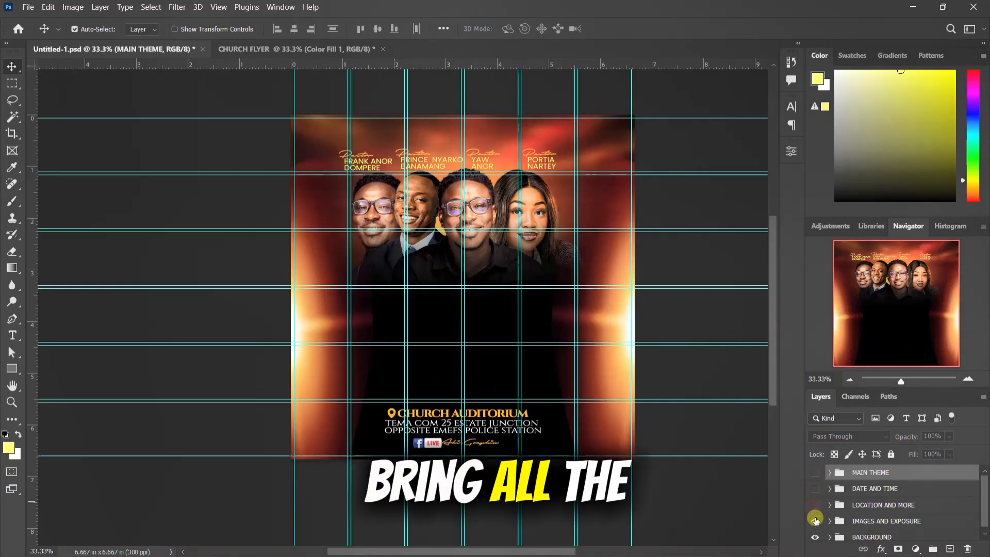
scroll(831, 522, "down", 5)
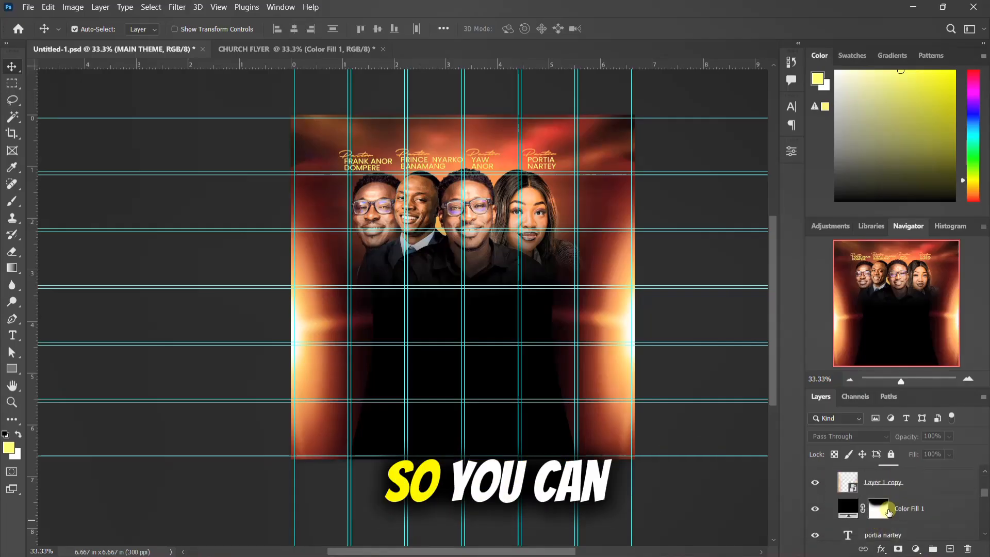
Step: Convert Vibrance 1, Hue/Saturation 1 and Layer 1 copy in the IMAGES AND EXPOSURE group into one smart object
scroll(898, 500, "up", 1)
left_click(898, 512)
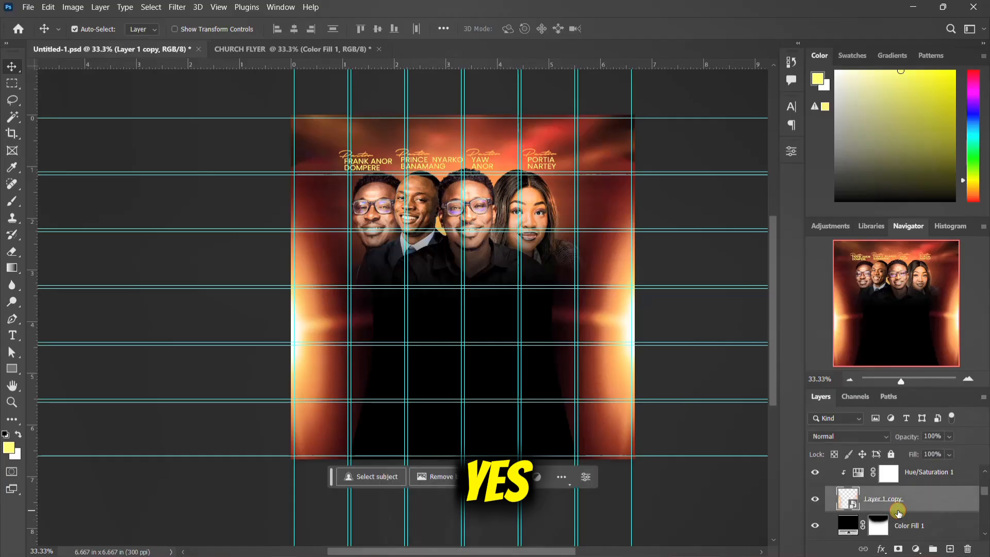
scroll(897, 512, "up", 2)
left_click(901, 509)
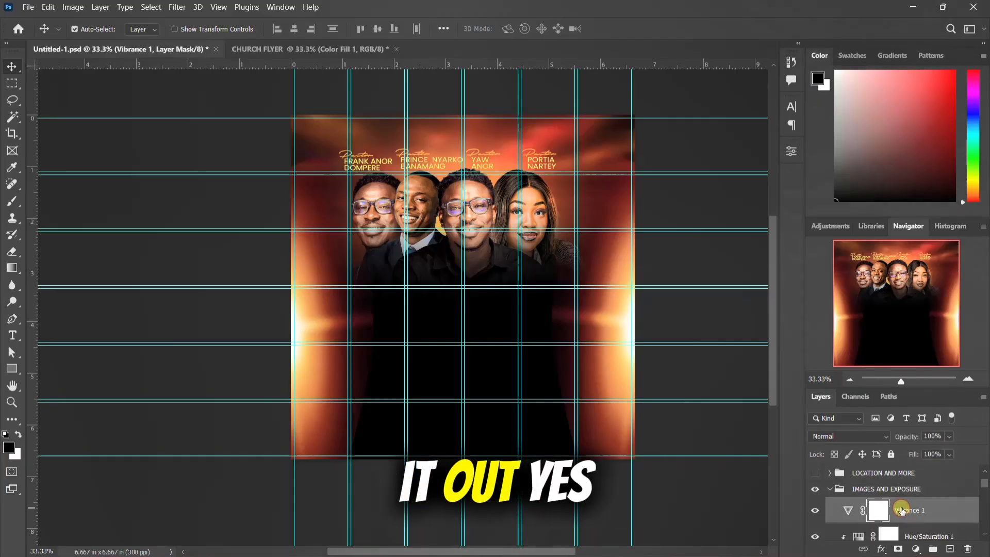
scroll(901, 510, "down", 1)
left_click(917, 512, "shift")
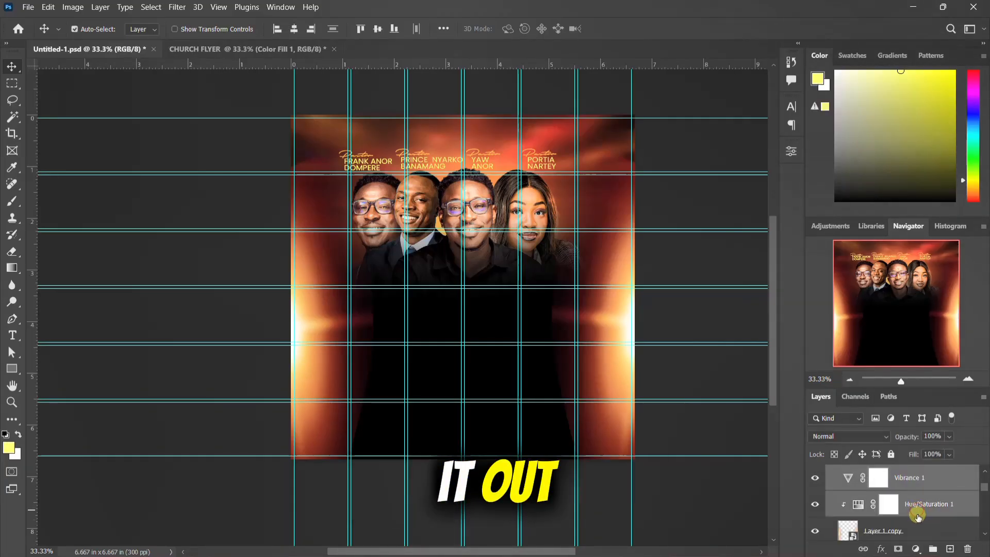
left_click(912, 531, "ctrl")
scroll(903, 516, "down", 1)
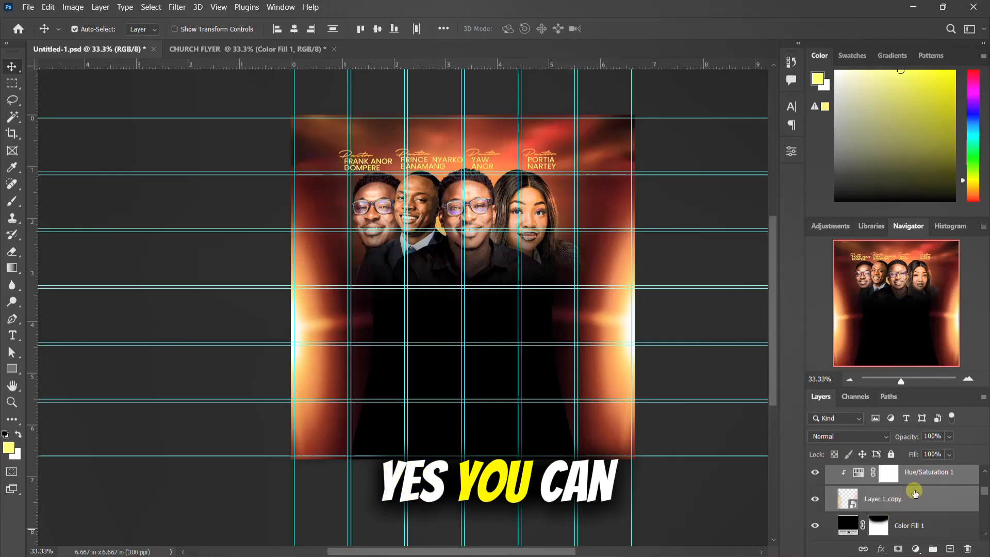
scroll(915, 494, "up", 1)
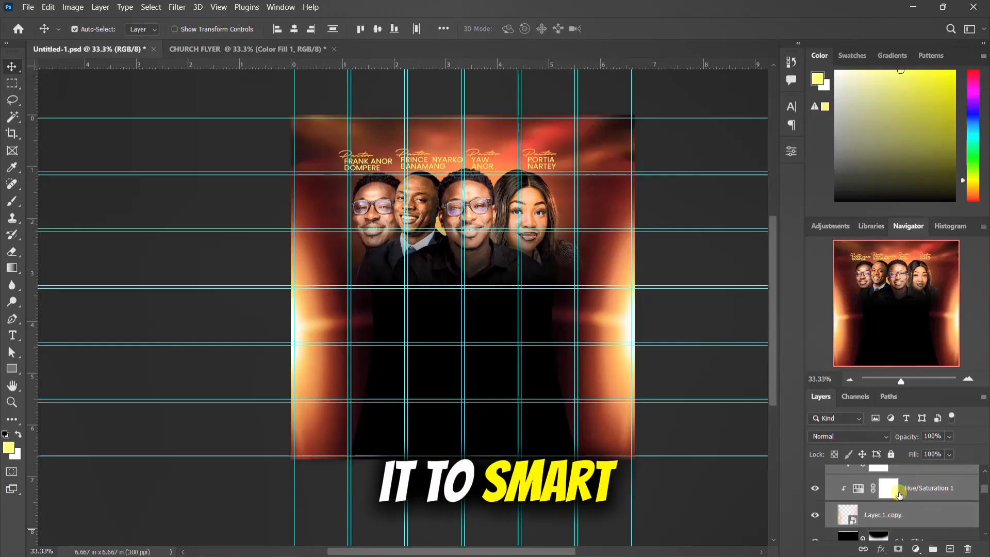
right_click(901, 493)
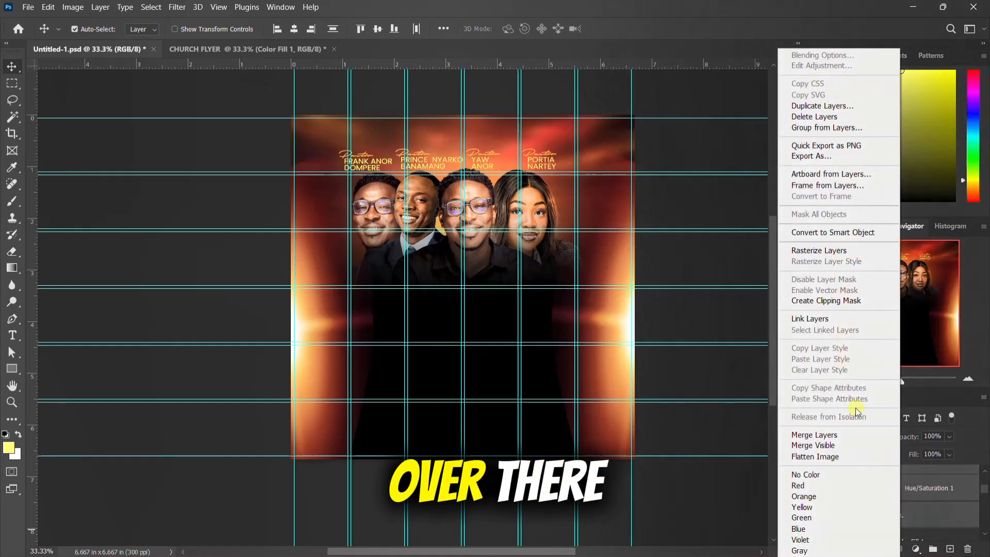
left_click(823, 232)
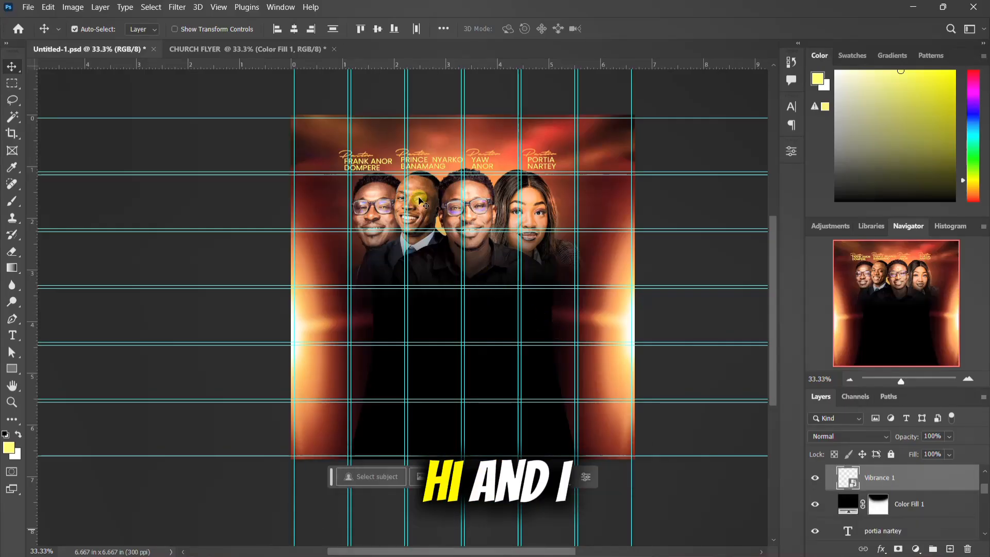
Step: Bring the four-person PDA at Symbioses (1) portrait layer into CHURCH FLYER and position it near the canvas centre, below the glow
left_click_drag(416, 206, 278, 55)
left_click_drag(407, 320, 409, 324)
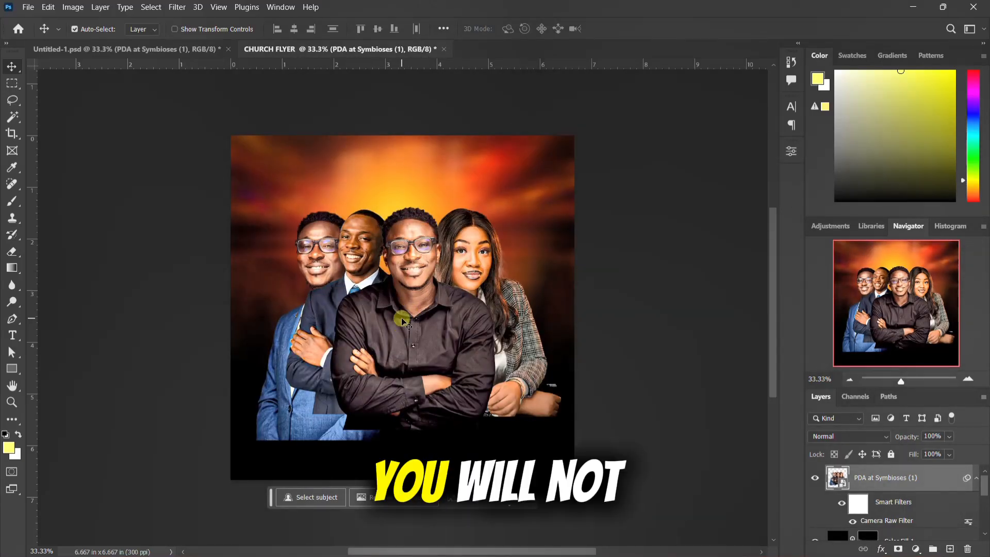
left_click_drag(401, 319, 405, 327)
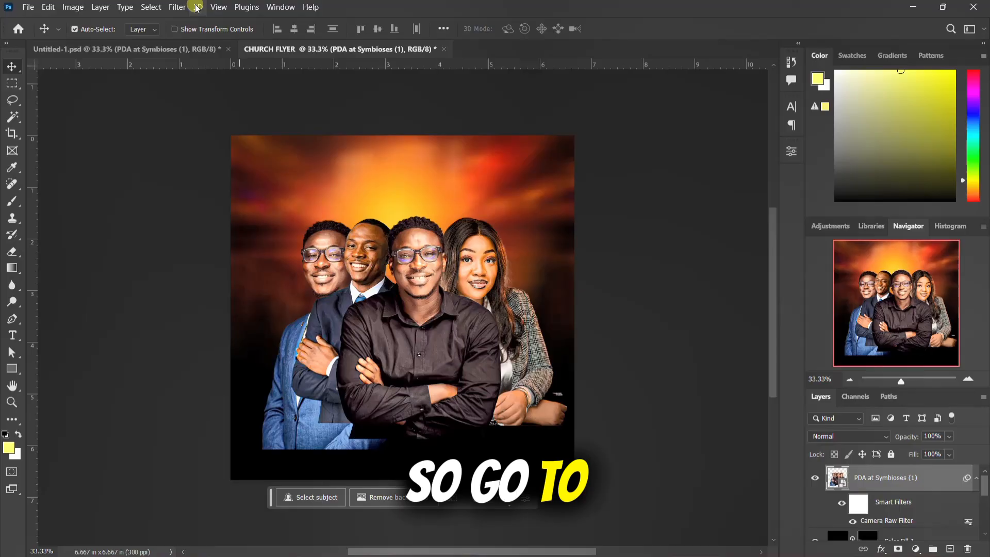
Step: Create a guide layout with 6 columns, 6 rows, 0.067 in gutters and 0.067 in margins on all sides
left_click(218, 7)
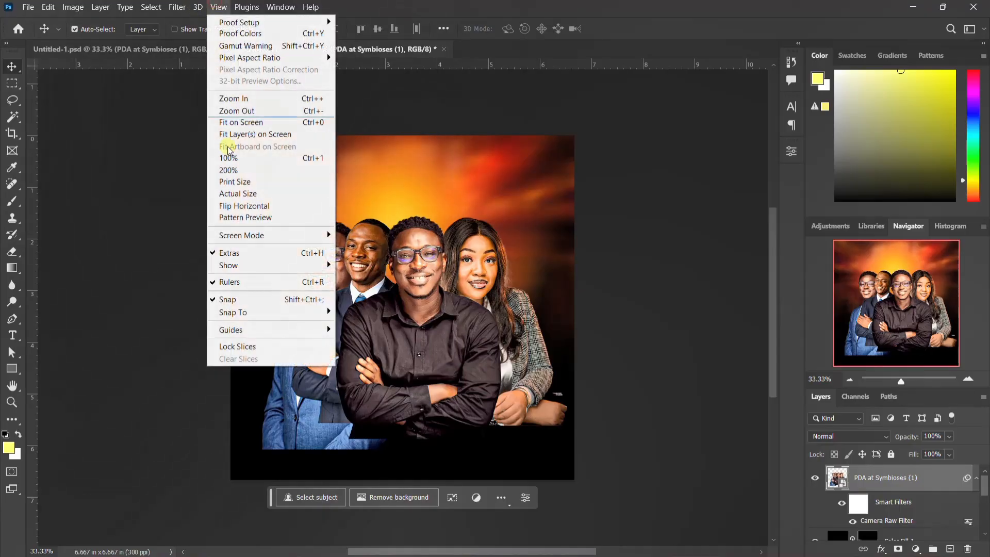
mouse_move(274, 334)
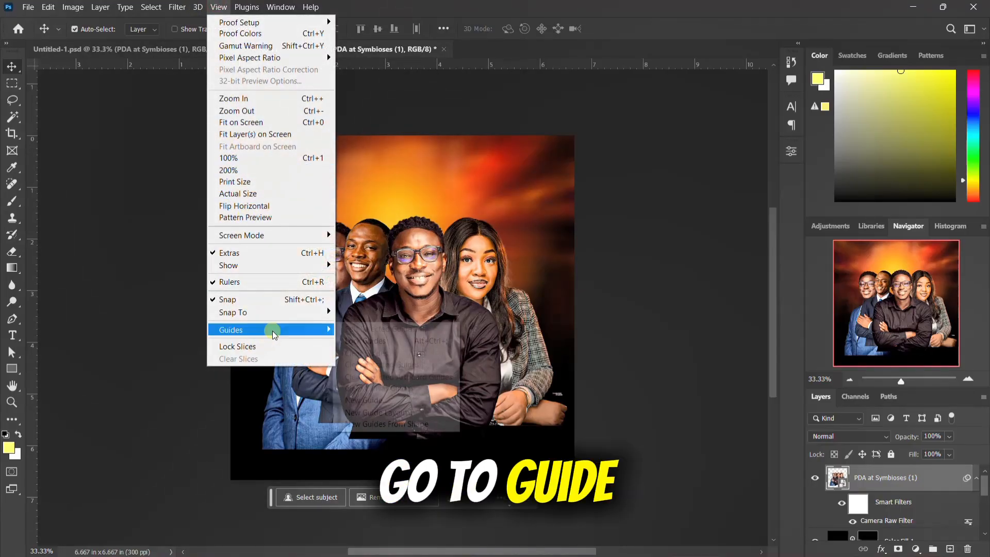
left_click(380, 412)
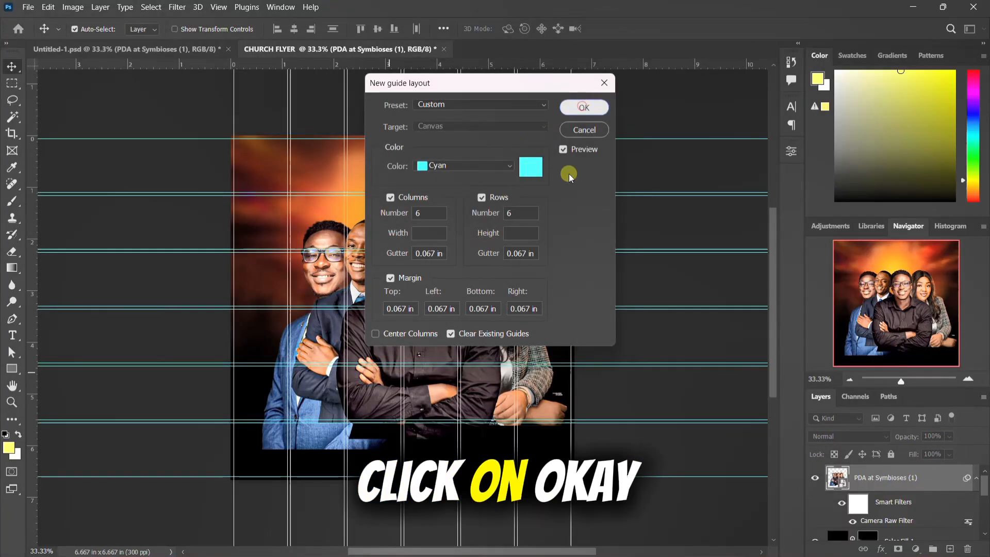
key("Return")
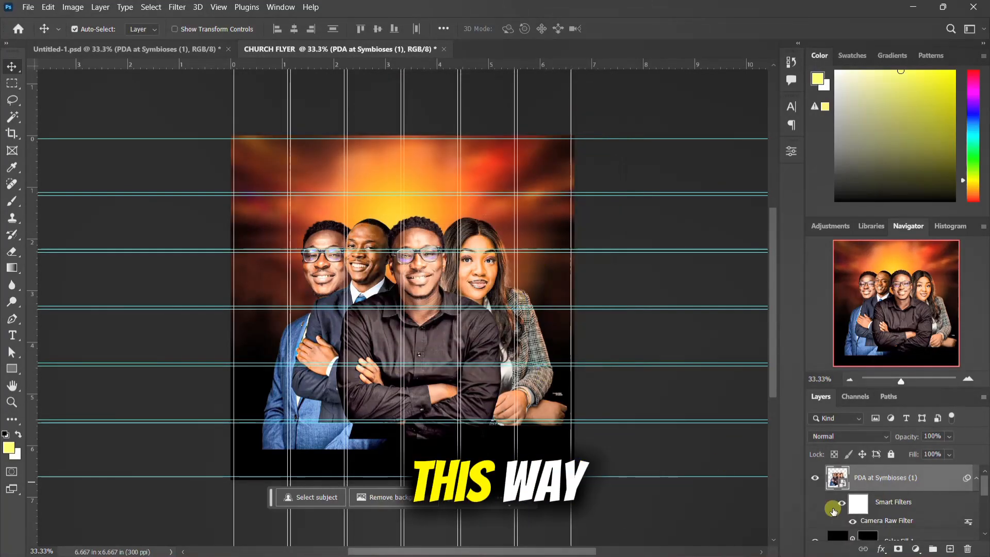
Step: Move Color Fill 1 above the portrait layer and paint white on its mask to blacken everything below the faces
left_click(978, 479)
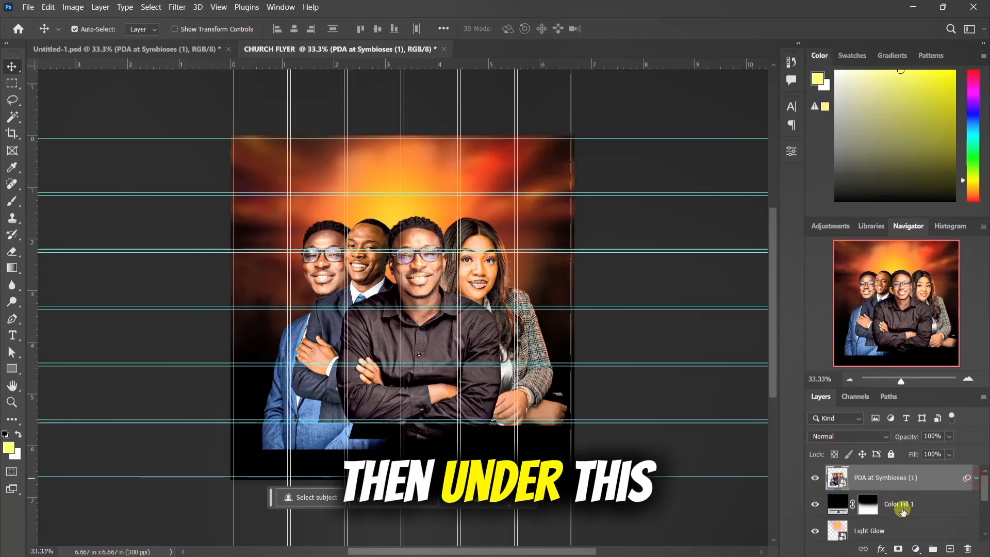
left_click_drag(909, 508, 841, 466)
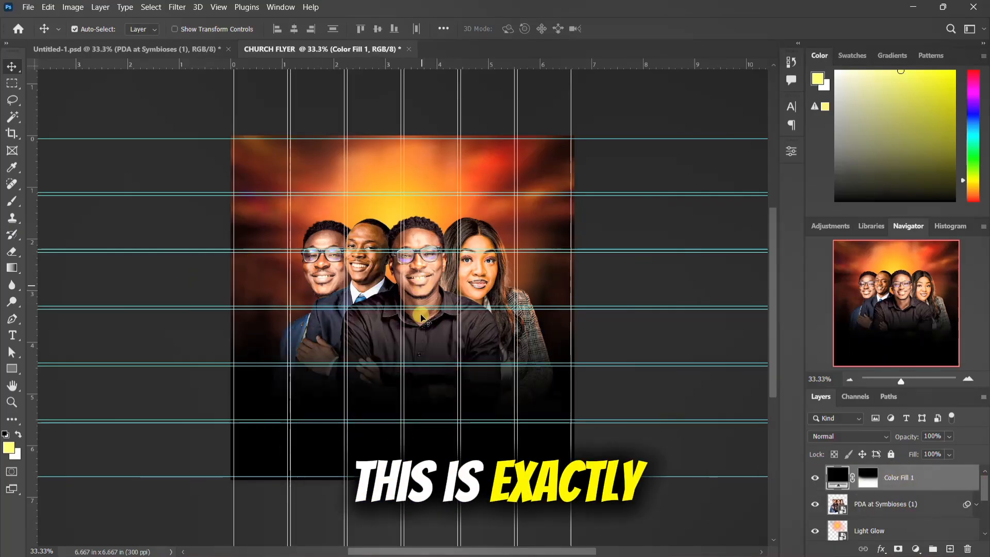
left_click(870, 481)
key("d")
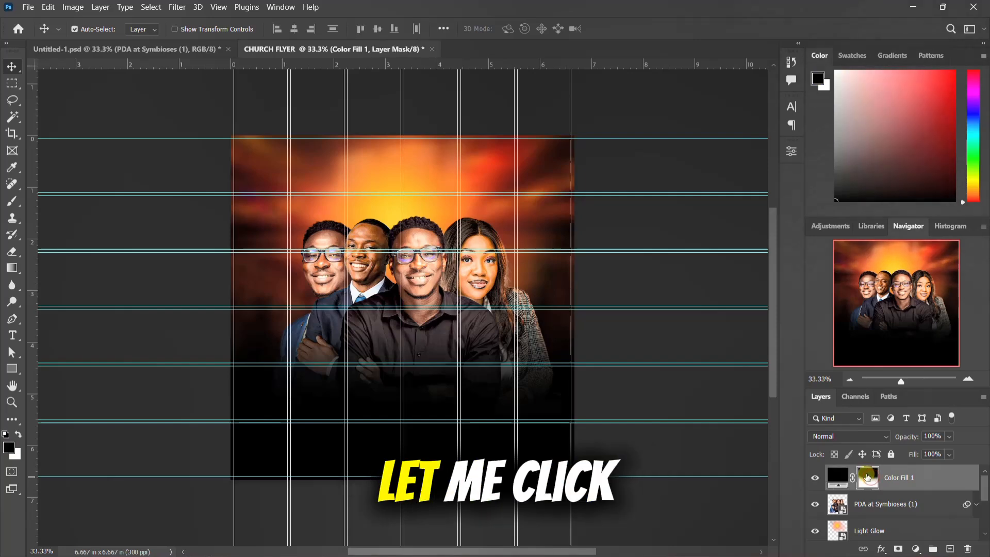
key("b")
key("x")
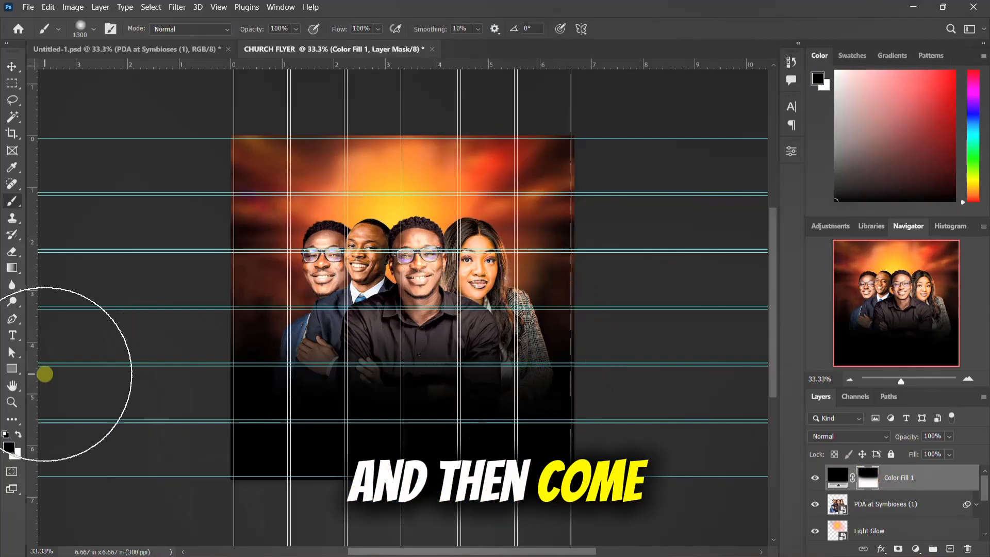
mouse_move(535, 362)
left_mouse_down()
mouse_move(402, 392)
mouse_move(266, 391)
mouse_move(230, 363)
mouse_move(393, 403)
mouse_move(487, 412)
mouse_move(558, 405)
mouse_move(596, 376)
mouse_move(396, 401)
mouse_move(257, 380)
mouse_move(352, 408)
mouse_move(536, 412)
mouse_move(592, 396)
left_mouse_up()
Step: Move the PDA at Symbioses (1) portraits slightly up, with the tops of the heads near the second guide row
left_click(10, 67)
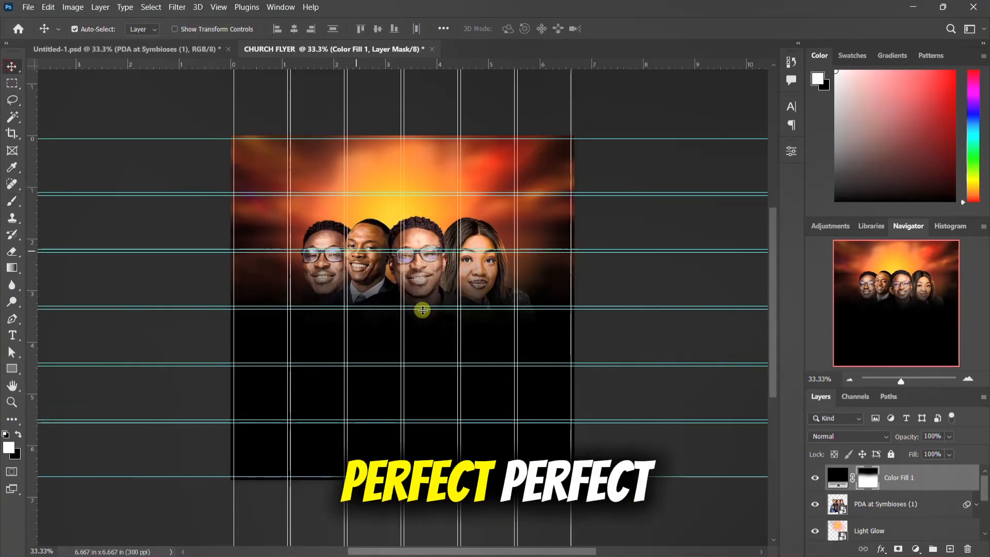
left_click(424, 238)
left_click_drag(425, 239, 422, 228)
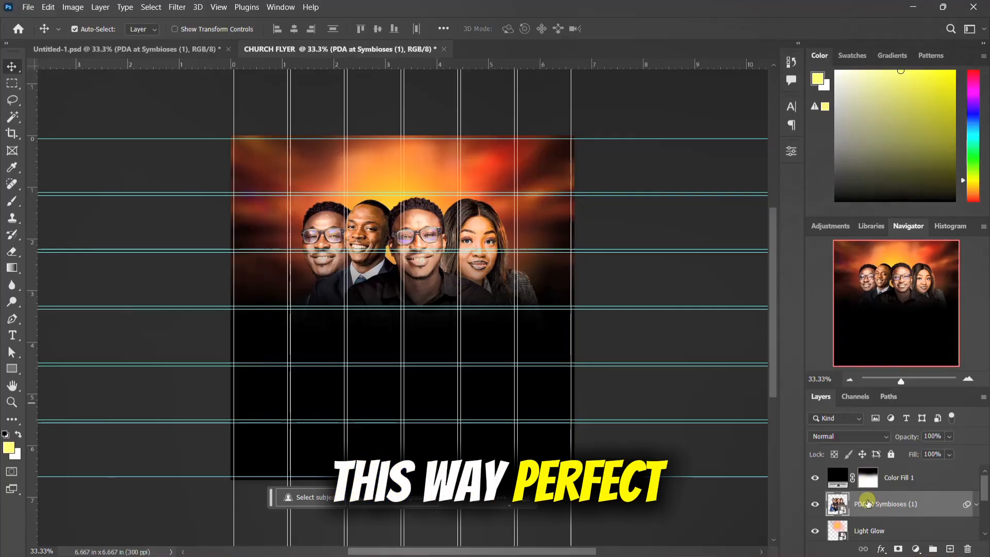
Step: Group the Light Glow, BG 2 and BG 1 layers and name the group BG
left_click(900, 526)
scroll(897, 523, "down", 5)
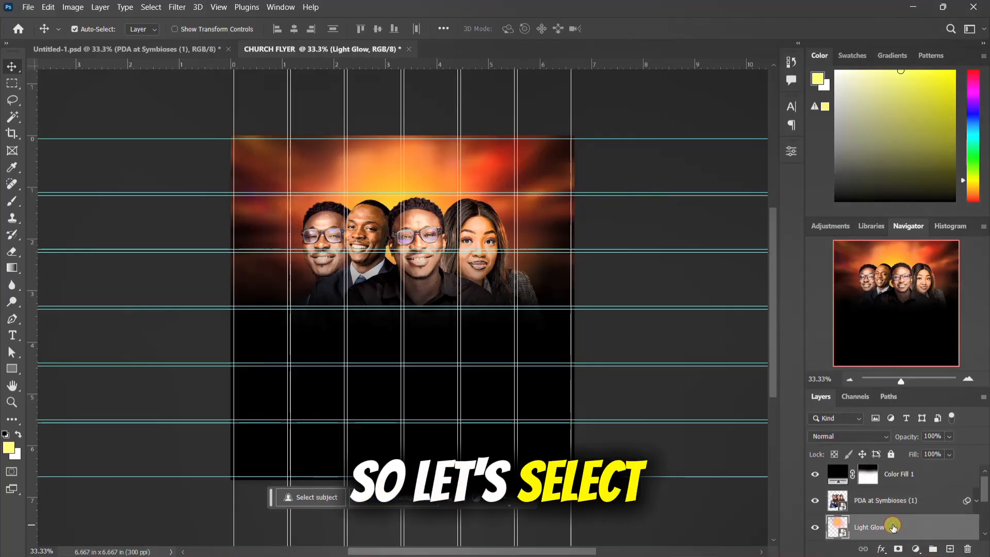
left_click(887, 528, "shift")
scroll(886, 530, "up", 3)
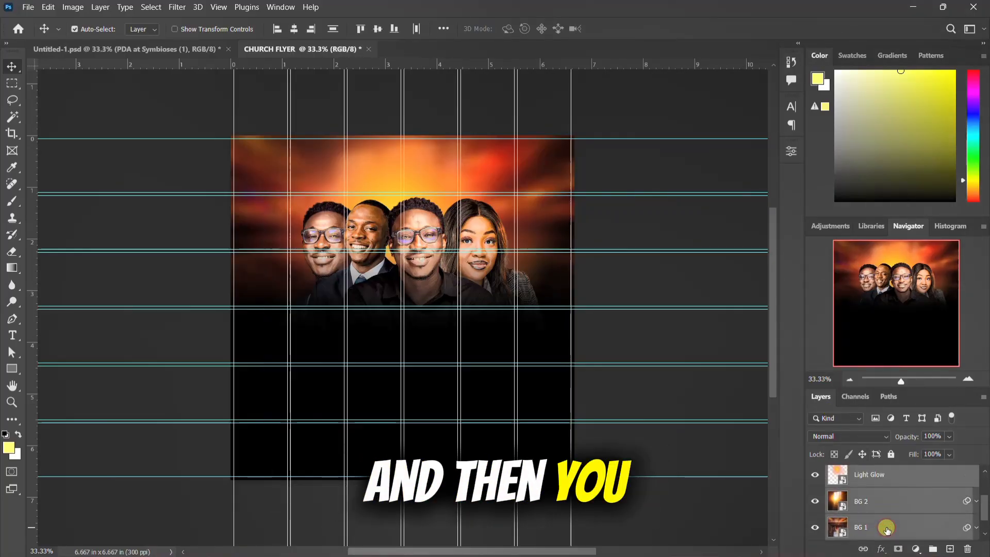
key("ctrl+g")
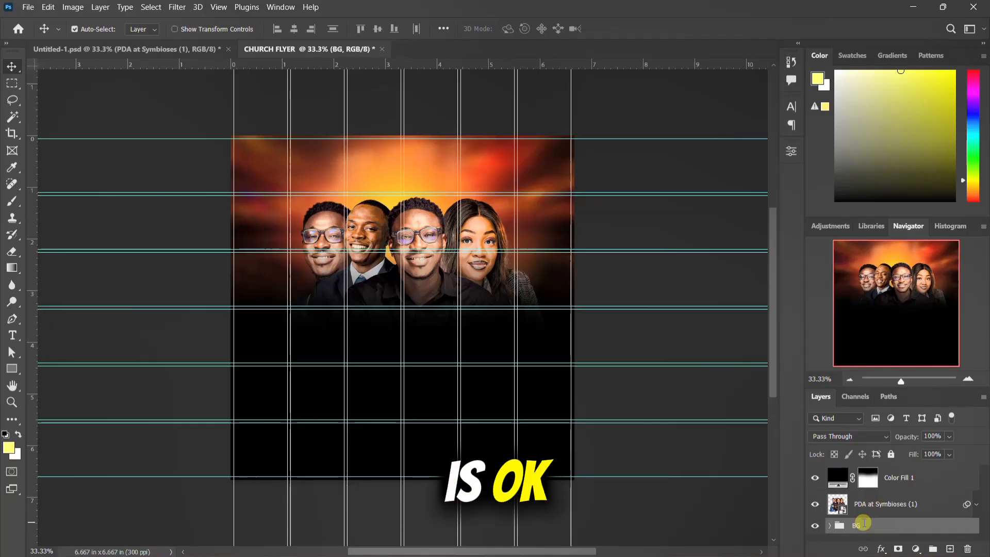
Step: Group the PDA at Symbioses (1) and Color Fill 1 layers and name the group IMAGES AND NAMES
left_click(879, 505)
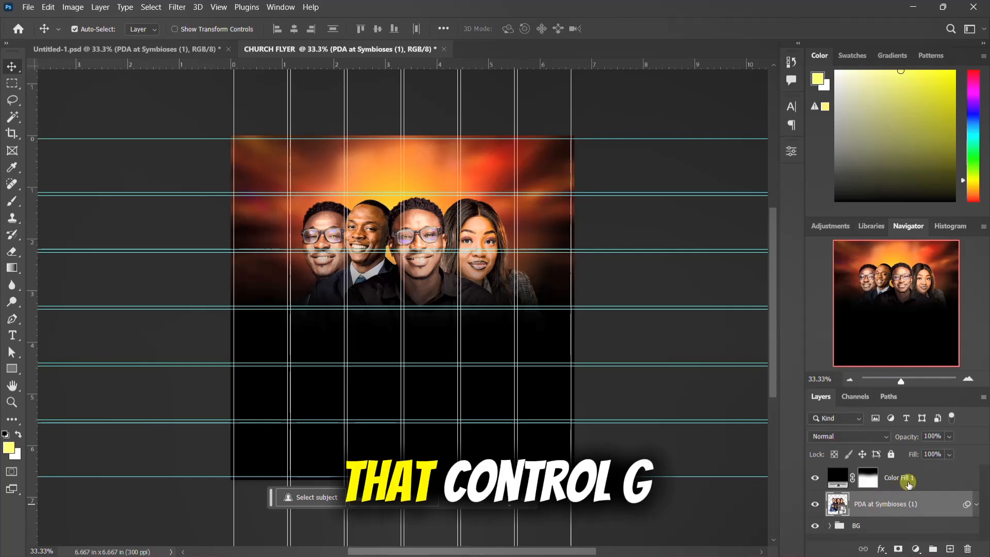
left_click(908, 482, "shift")
key("ctrl+g")
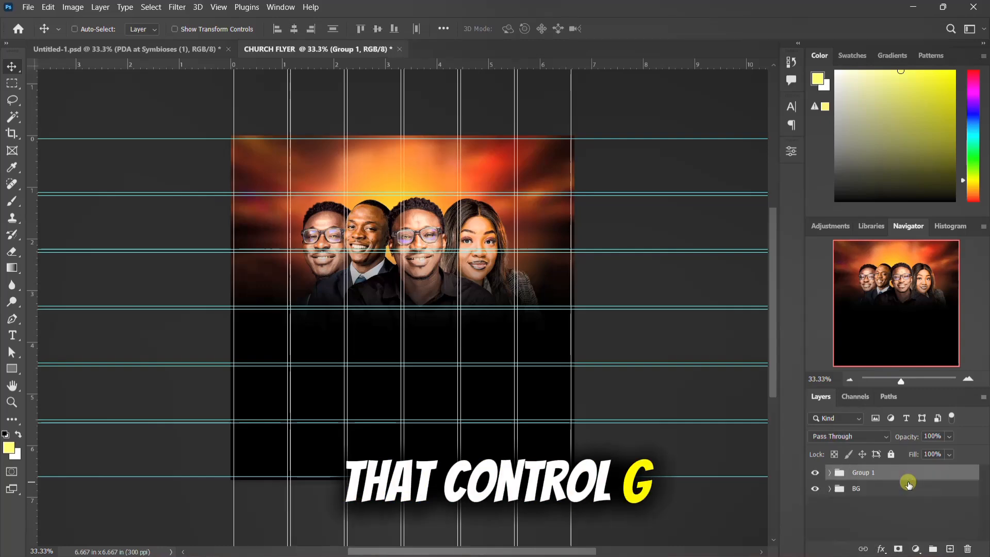
double_click(859, 472)
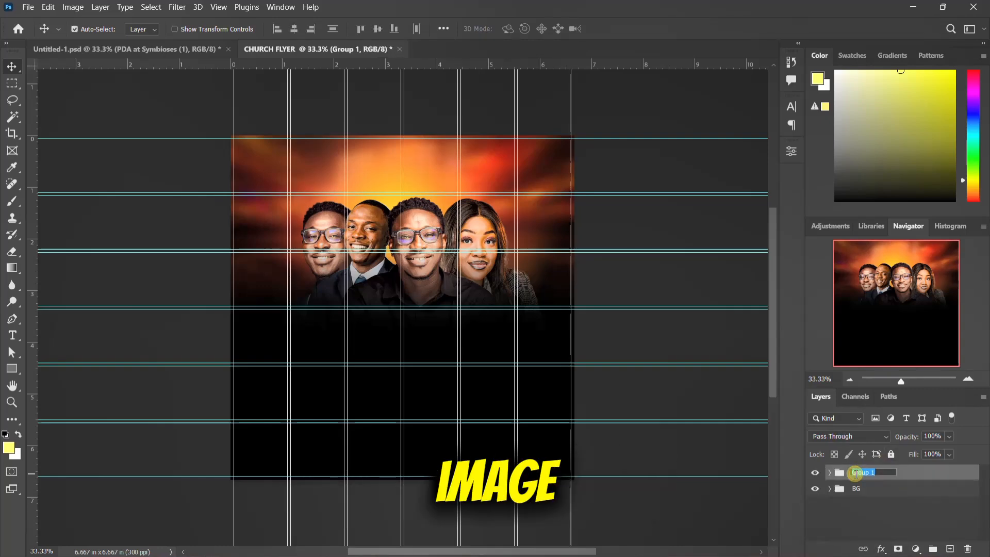
type("IMAGES")
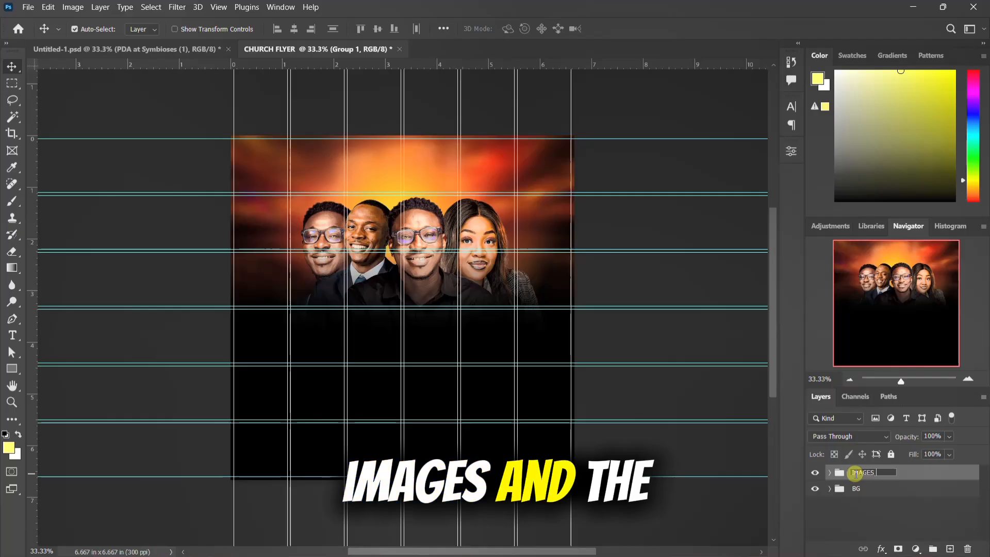
type(" AND NAM")
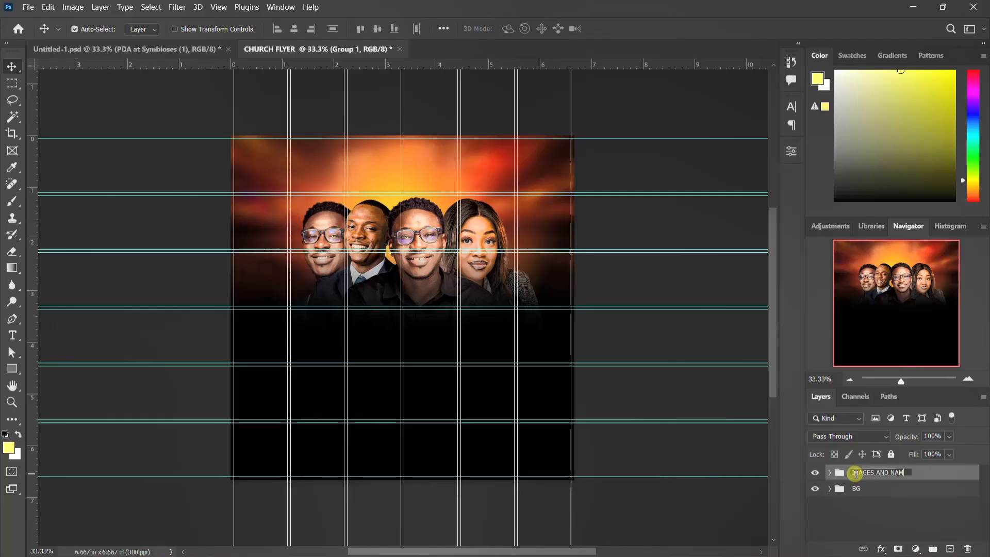
type("ES")
key("Return")
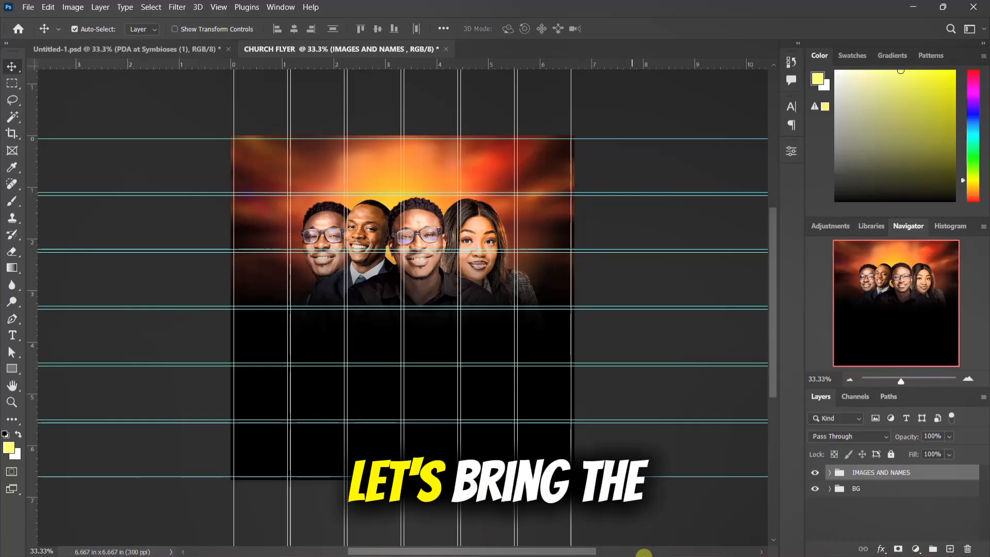
Step: Switch to Untitled-1.psd and show its MAIN THEME group
left_click(623, 544)
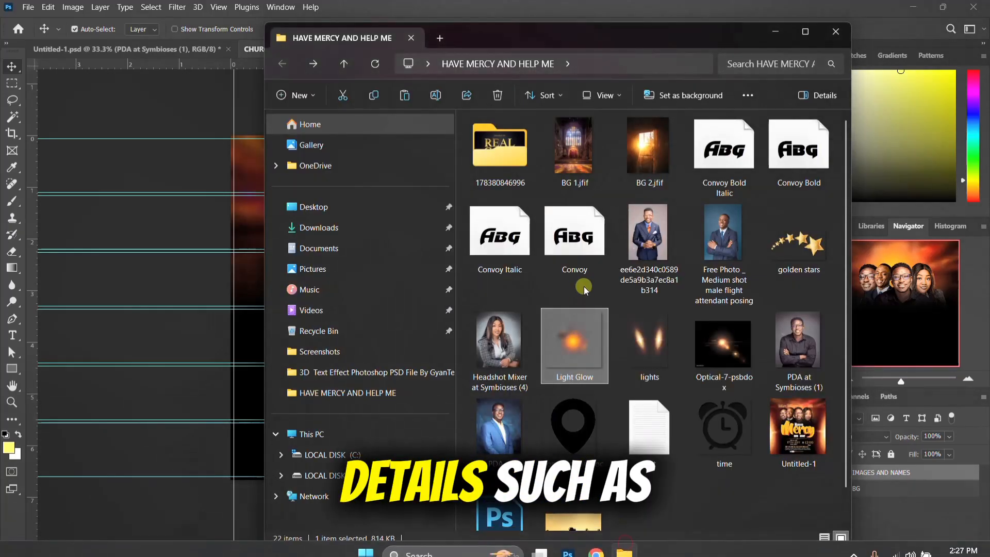
left_click(672, 14)
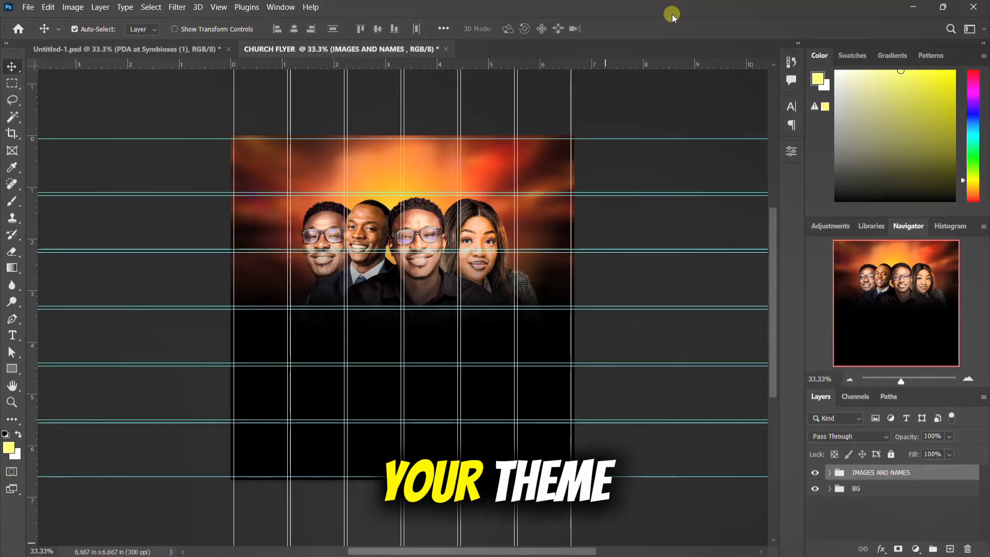
left_click(161, 53)
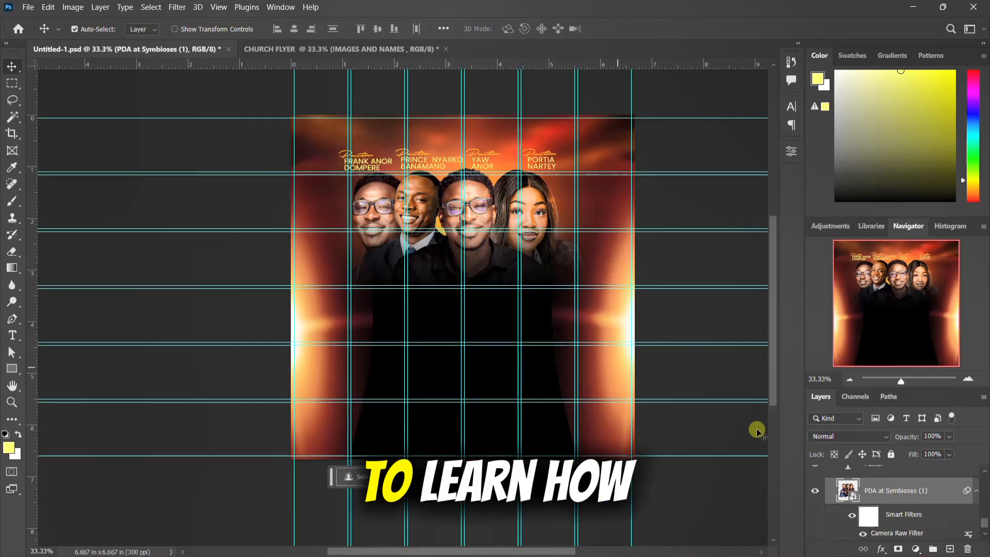
scroll(855, 505, "up", 5)
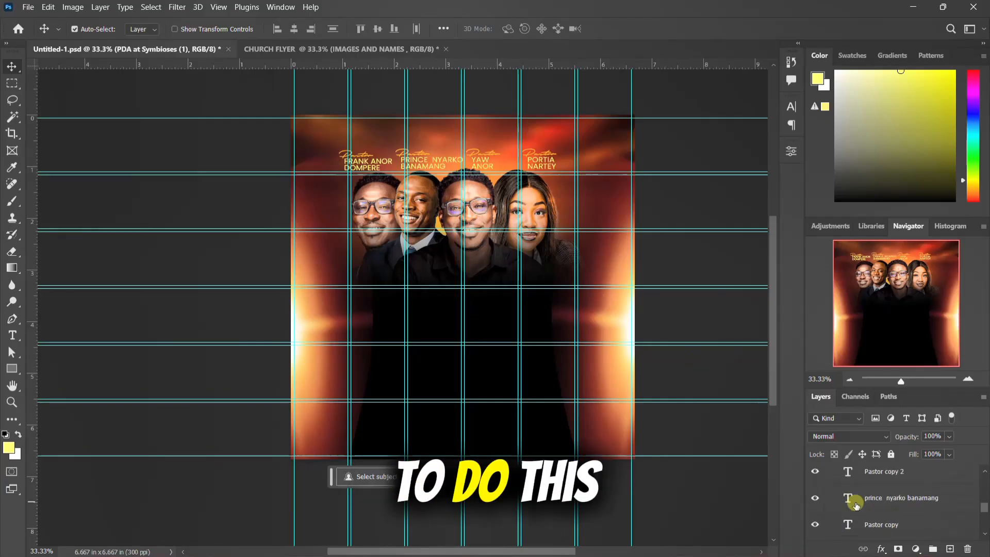
scroll(840, 498, "up", 6)
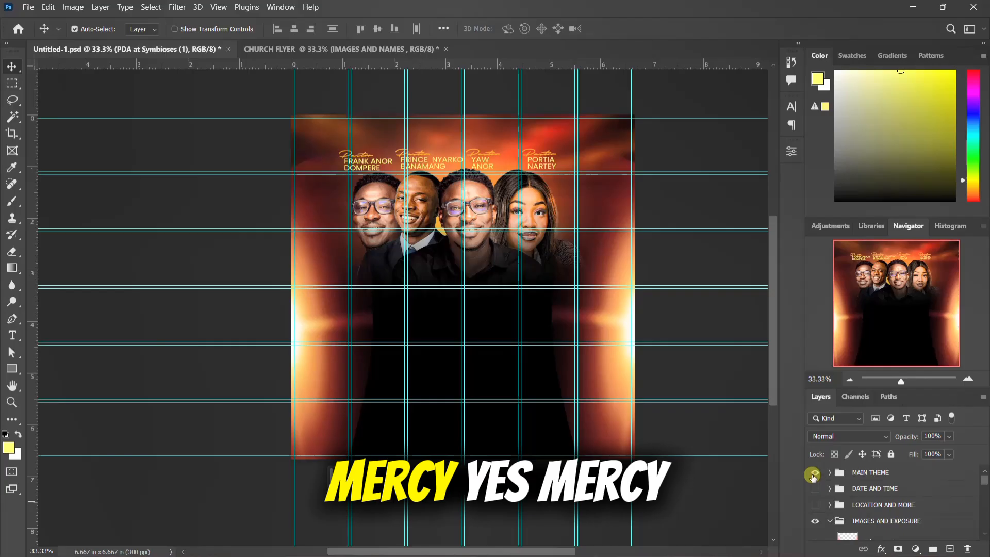
left_click(813, 473)
Step: Bring the 3D Mercy lettering, Layer 3, into CHURCH FLYER as the top layer and place it centred just below the portraits
left_click(442, 322)
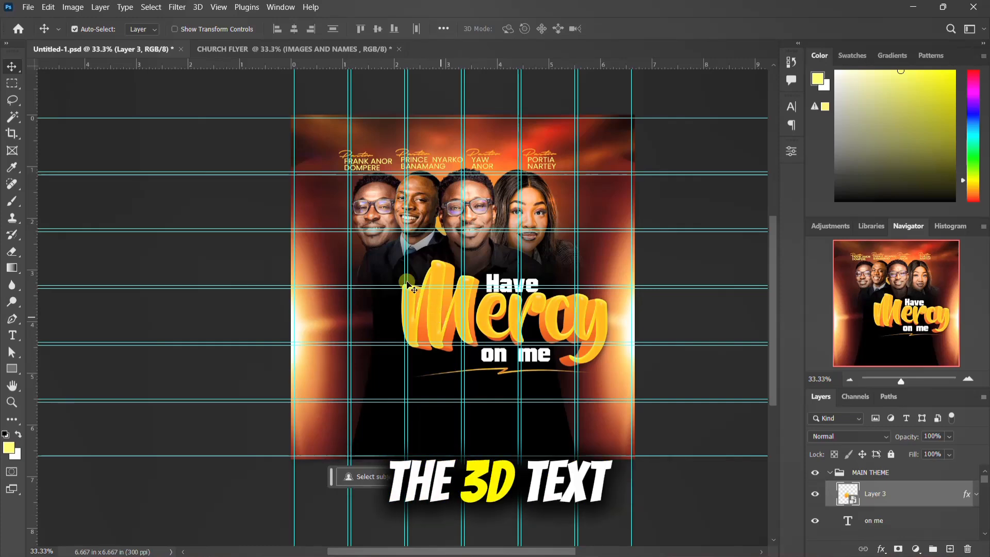
left_click(285, 49)
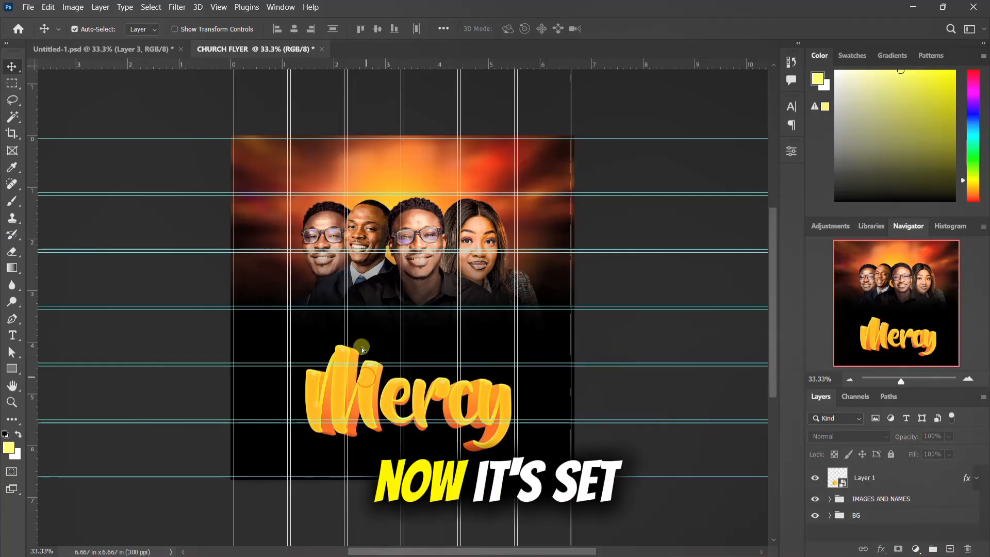
left_click_drag(364, 372, 367, 326)
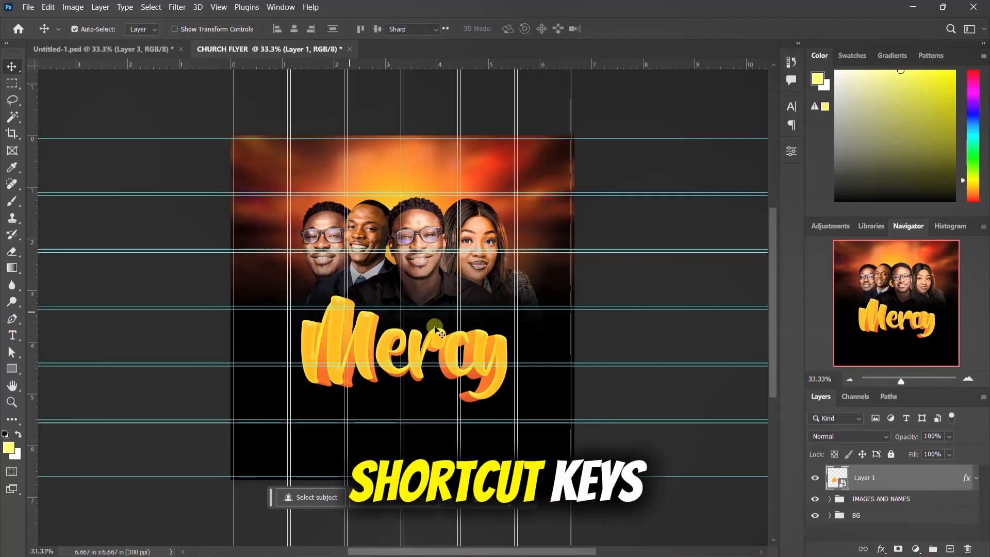
Step: Add the text HAVE in white 36 pt Victoire and place it just above the middle of the Mercy lettering
scroll(350, 332, "down", 2)
scroll(350, 333, "up", 3)
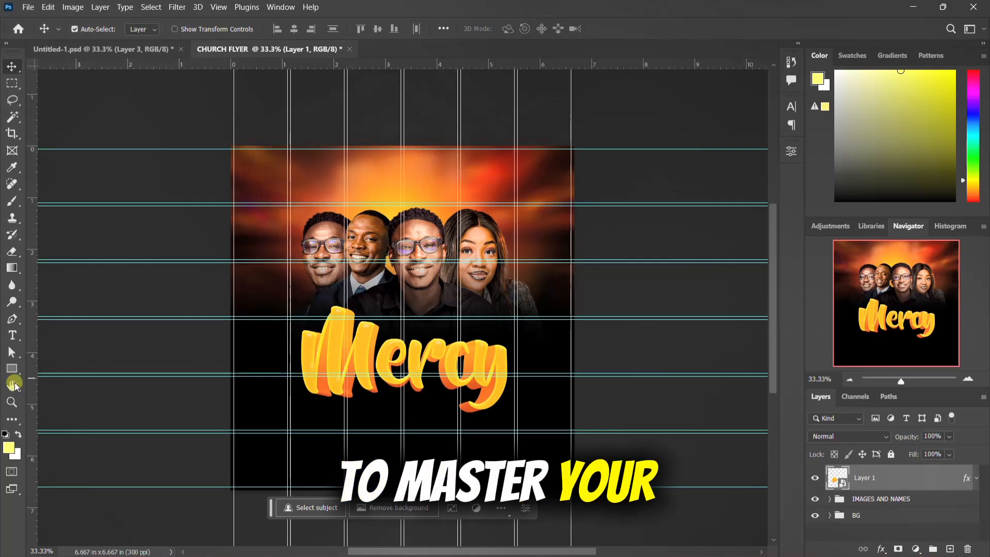
left_click(12, 335)
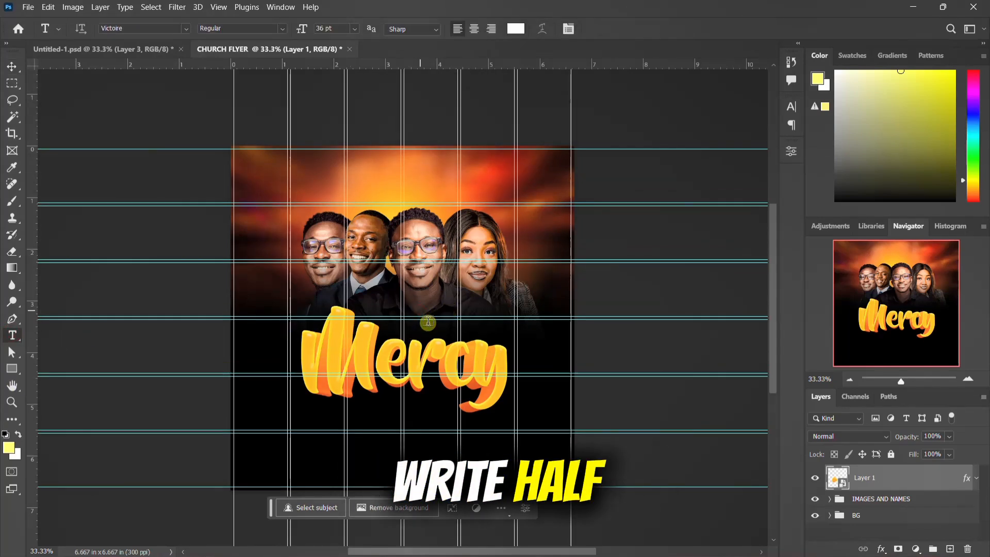
left_click(428, 322)
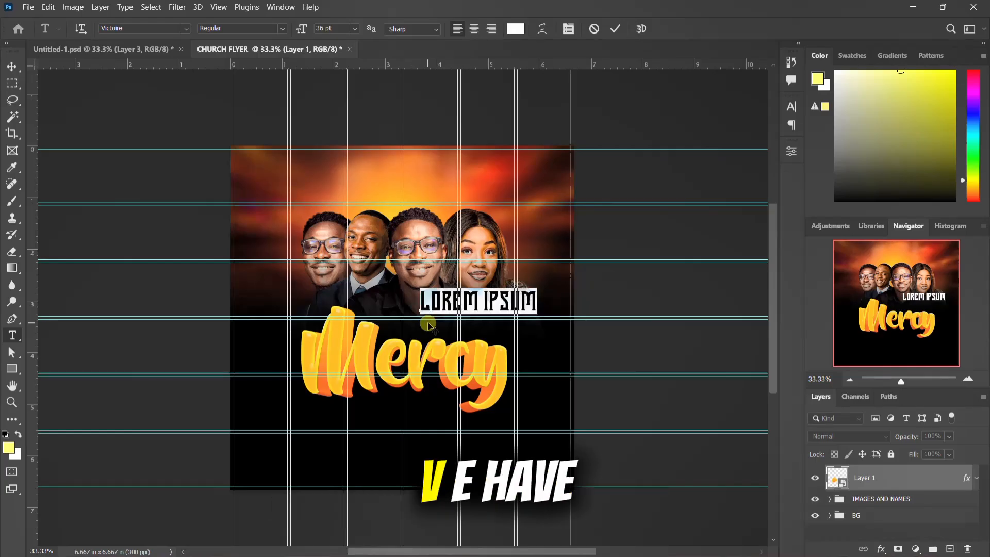
type("HAVE")
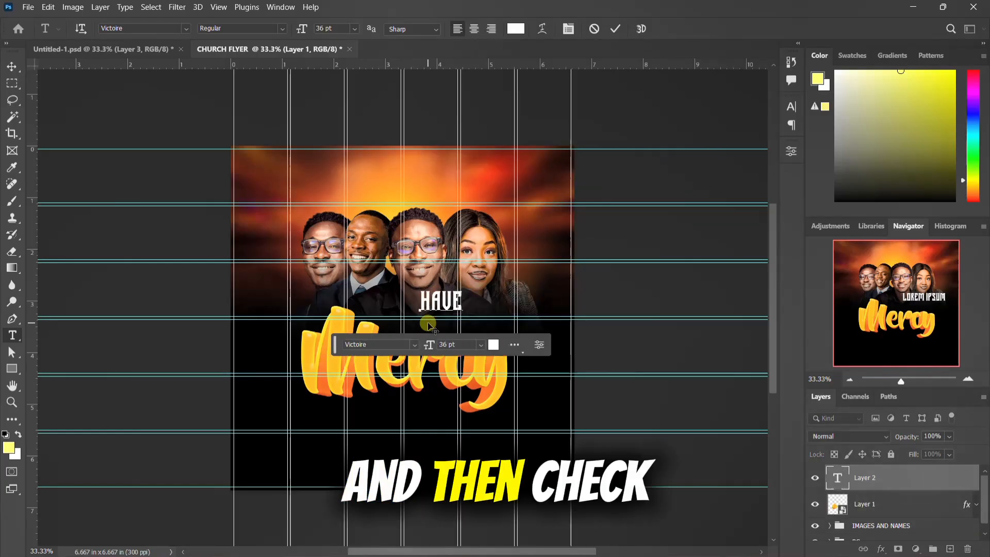
key("ctrl+Return")
key("v")
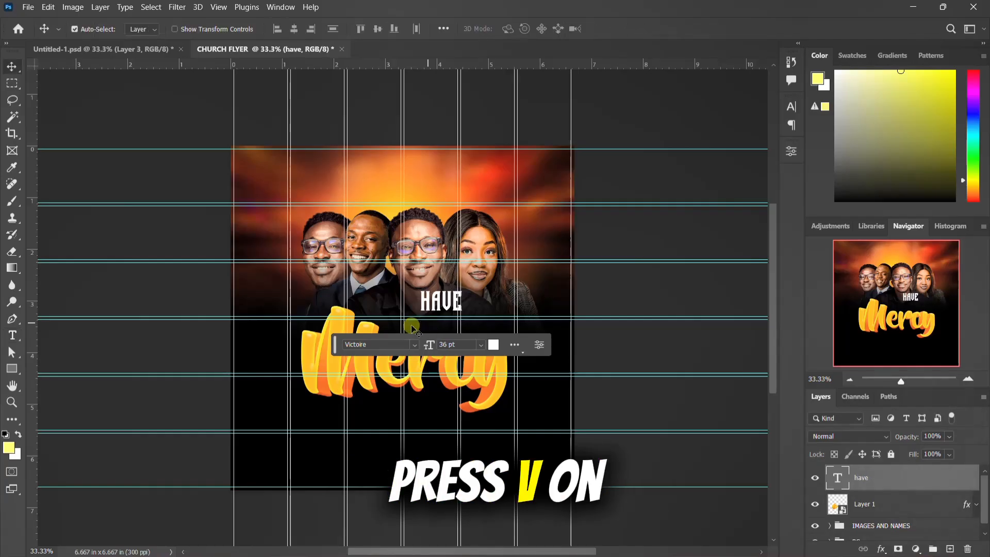
left_click_drag(426, 304, 412, 323)
Step: Change the HAVE text's font to Univers-Black and set it in all caps
left_click(791, 106)
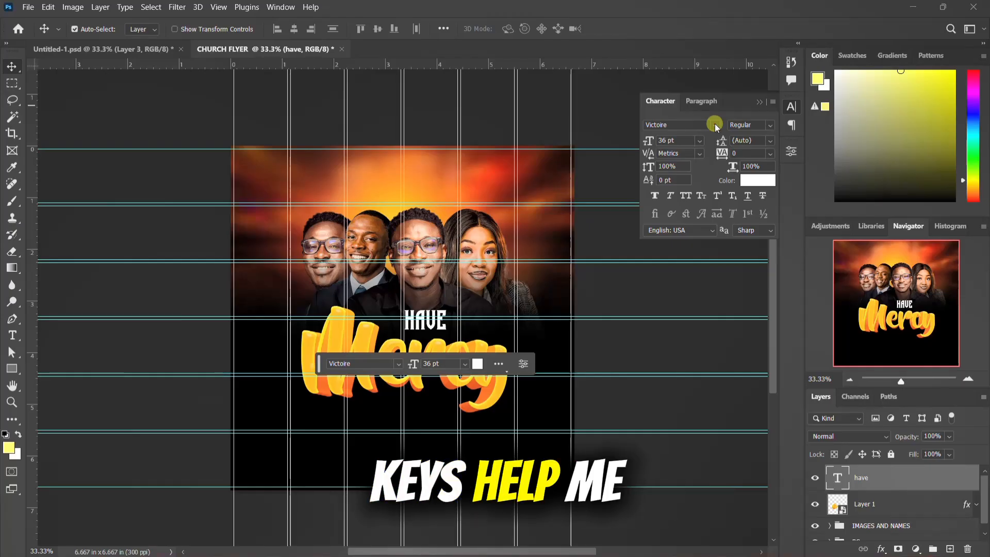
left_click(714, 124)
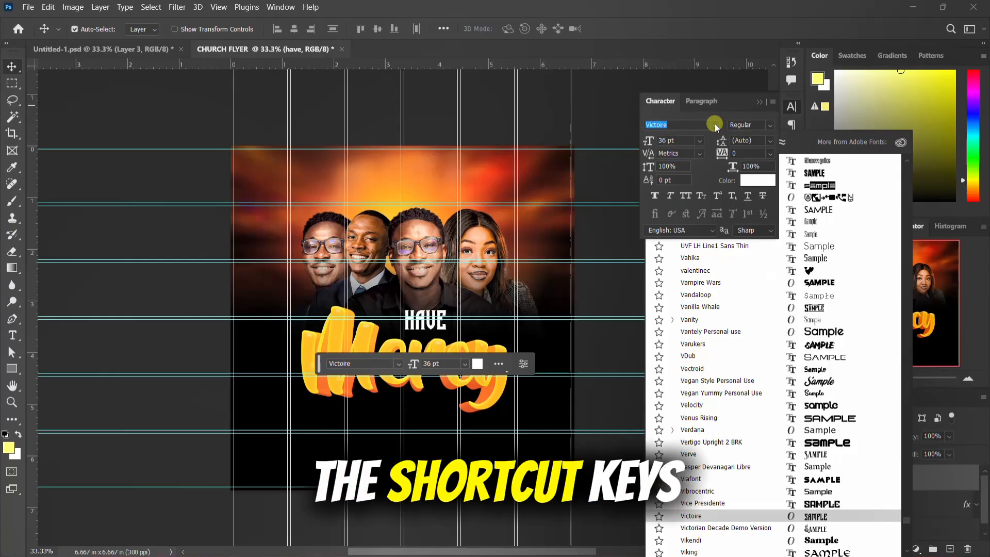
left_click(715, 124)
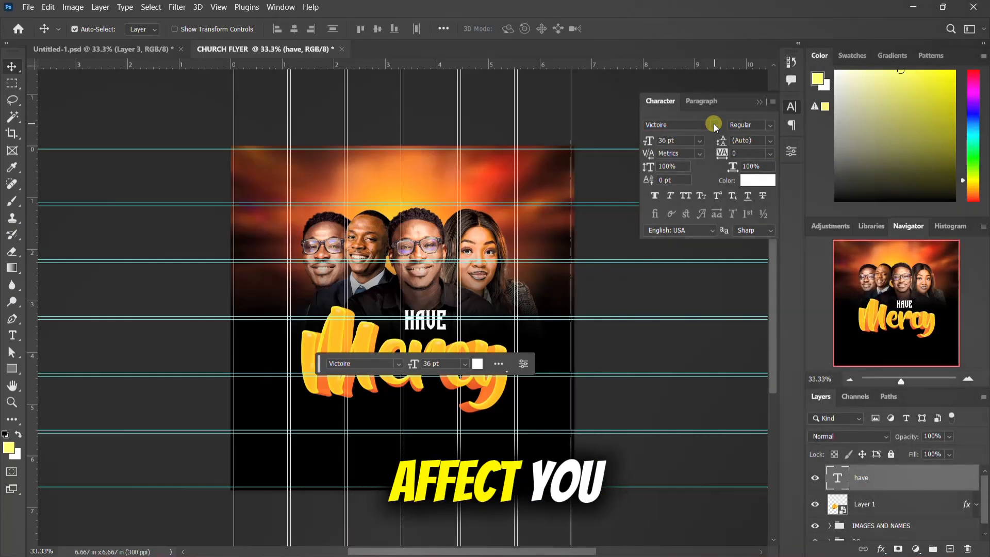
left_click(715, 125)
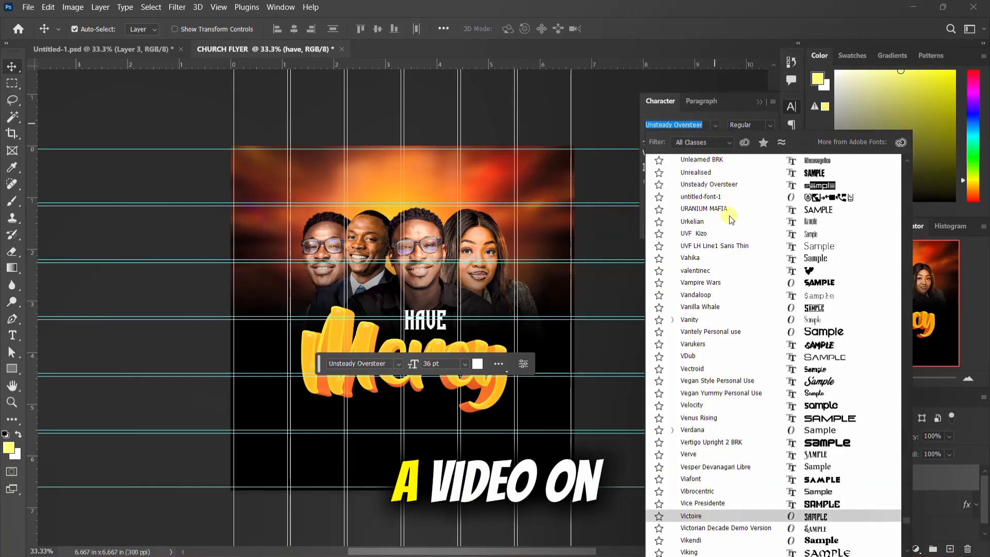
scroll(731, 219, "up", 4)
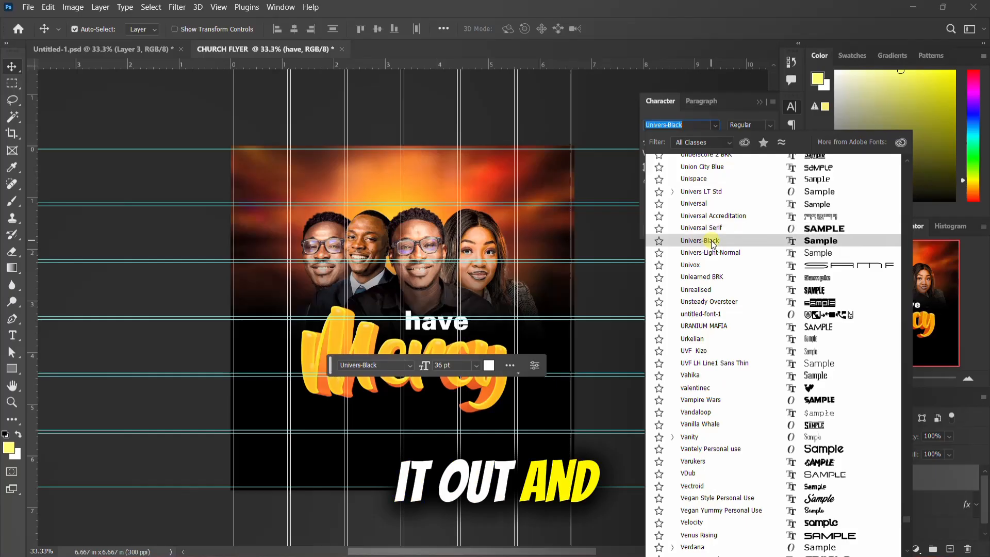
left_click(712, 242)
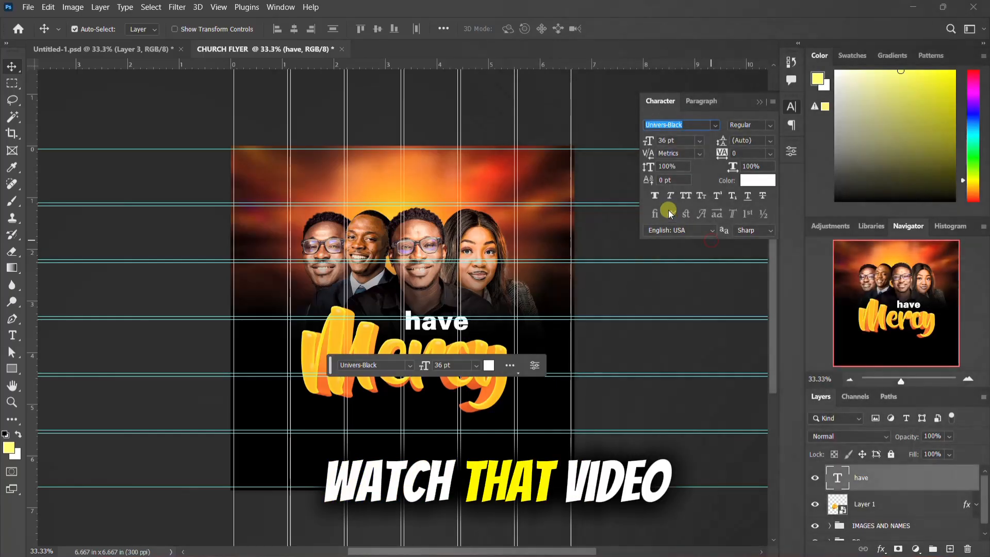
left_click(687, 196)
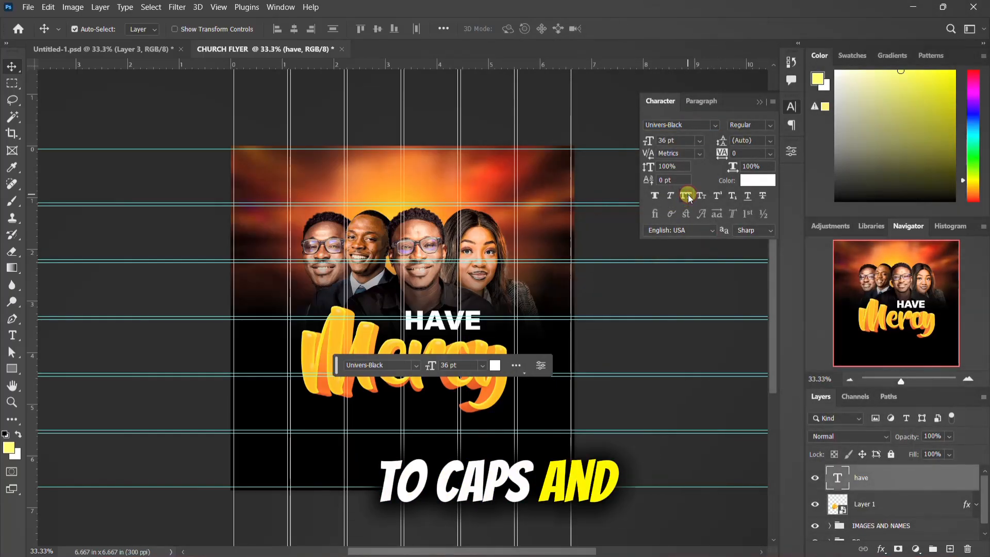
Step: Shift HAVE back over the middle of the Mercy lettering and set its font size to 25 pt
left_click_drag(432, 328, 409, 325)
left_click(665, 140)
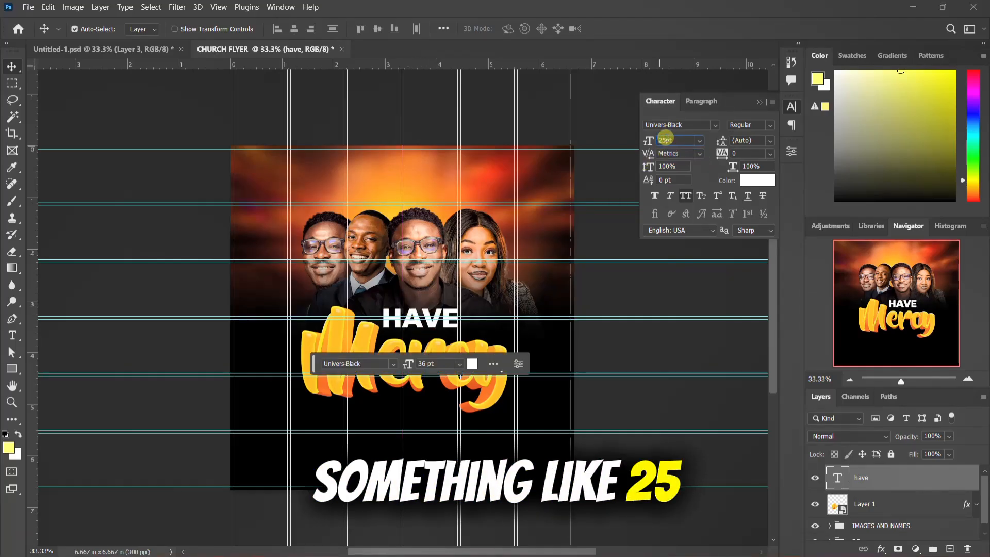
type("25")
key("Return")
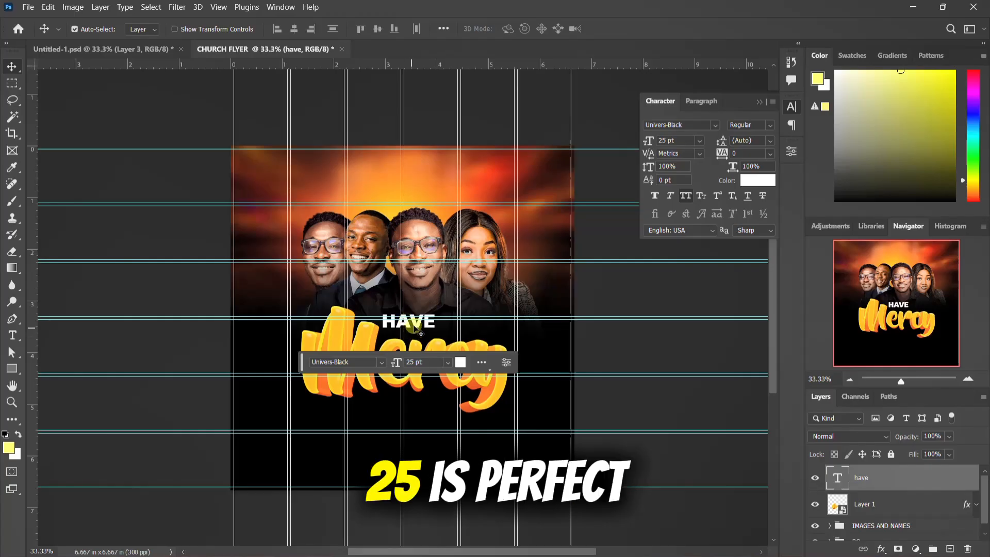
Step: Duplicate the HAVE text to just below the Mercy lettering and change the copy's wording to ON ME
left_click_drag(418, 325, 423, 410)
double_click(423, 405)
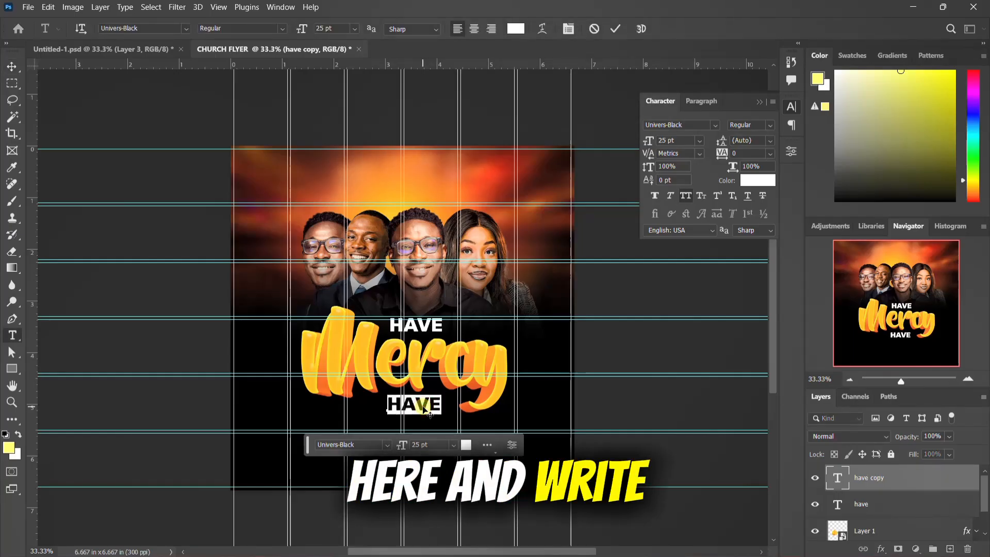
type("on nme")
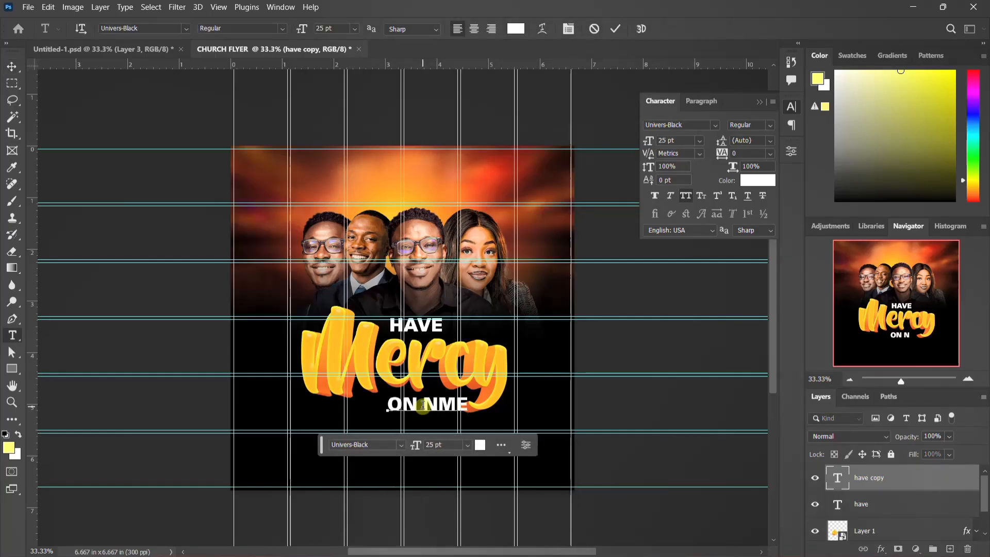
key("ctrl+Return")
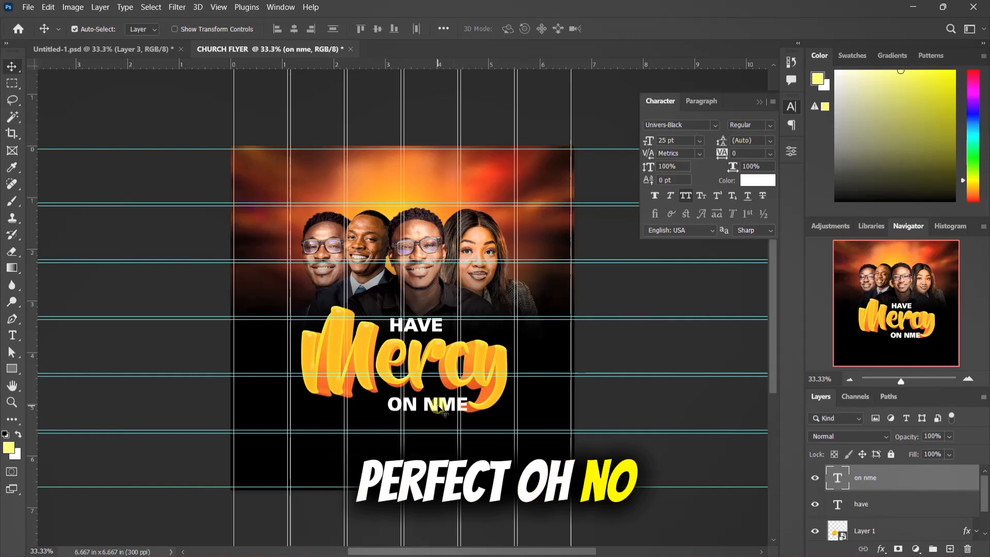
double_click(439, 405)
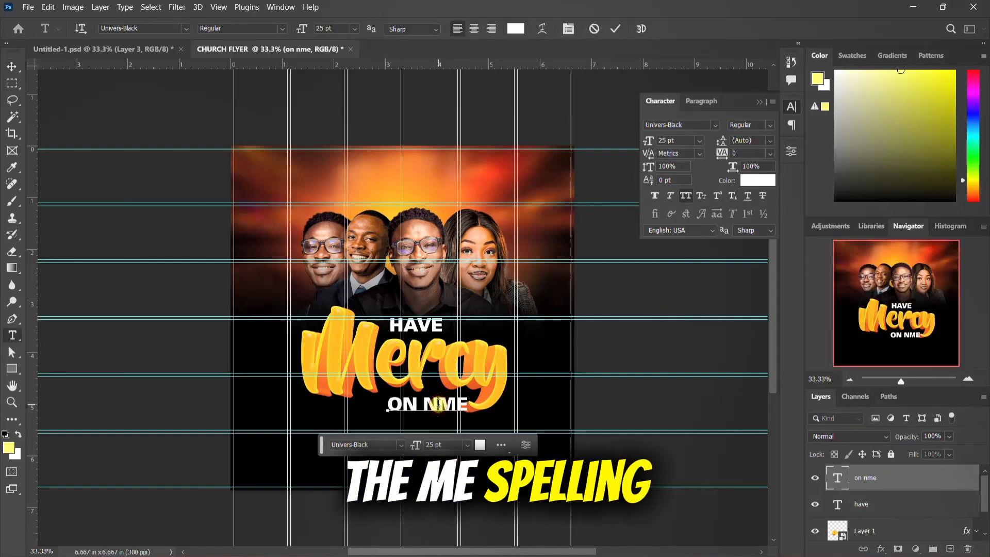
key("BackSpace")
key("ctrl+Return")
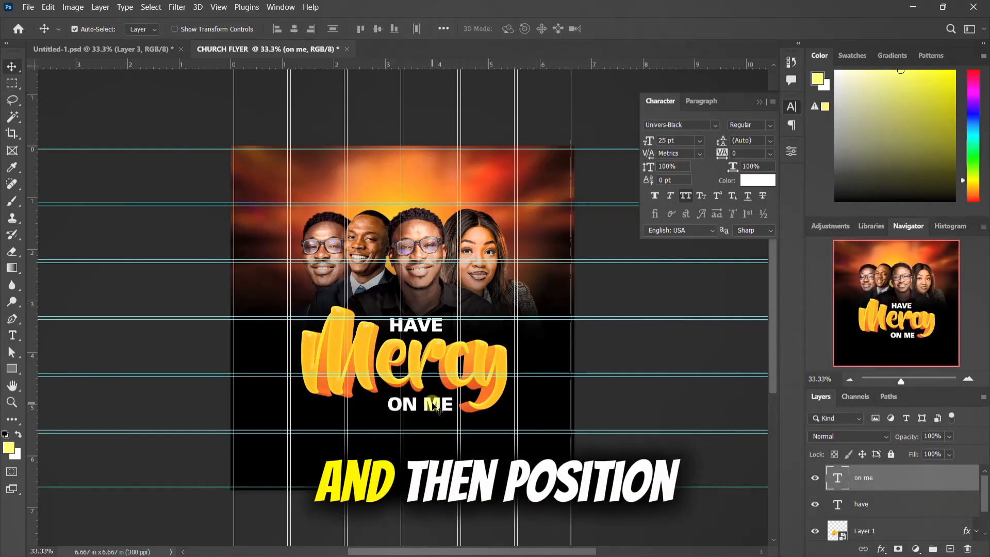
Step: Enlarge the ON ME text to 40 pt and position it tucked against the underside of the Mercy lettering
left_click_drag(434, 401, 428, 401)
left_click(665, 141)
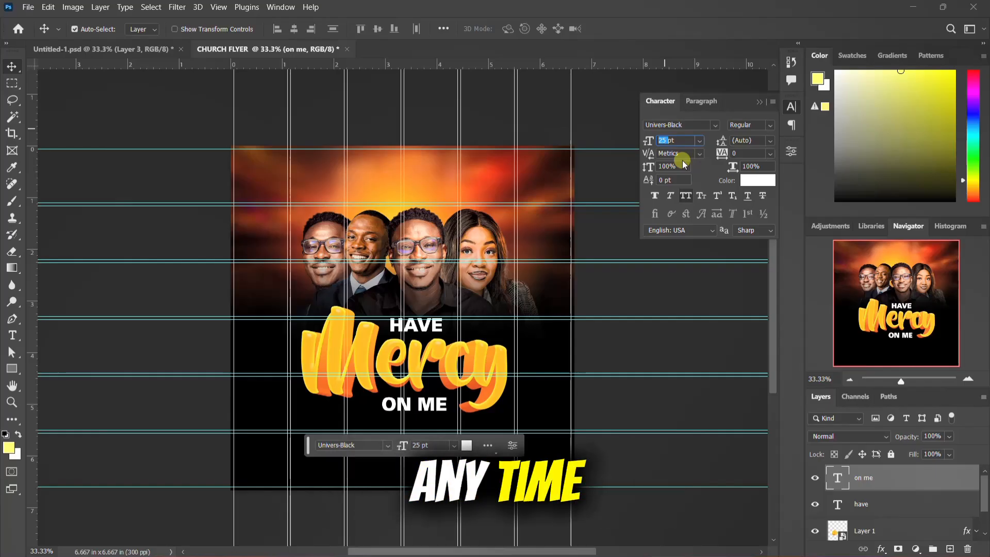
type("40")
key("Return")
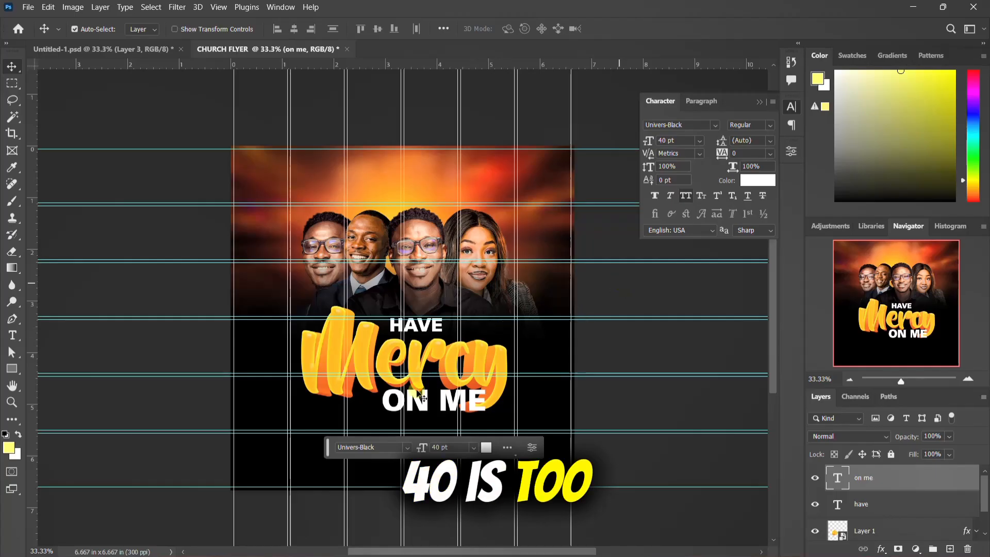
left_click_drag(422, 407, 392, 405)
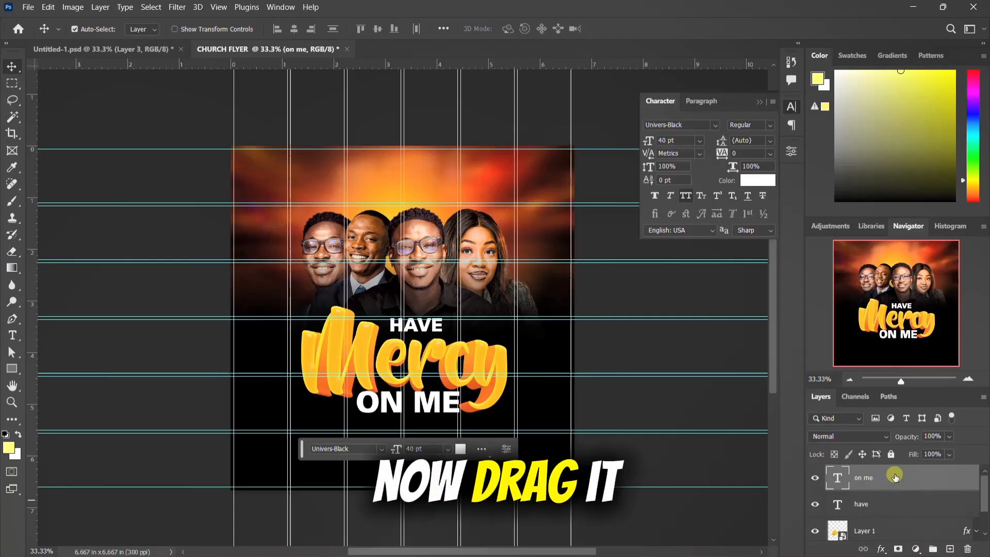
Step: Move the on me text layer beneath Layer 1 so that the Mercy lettering overlaps it
left_click_drag(895, 475, 899, 497)
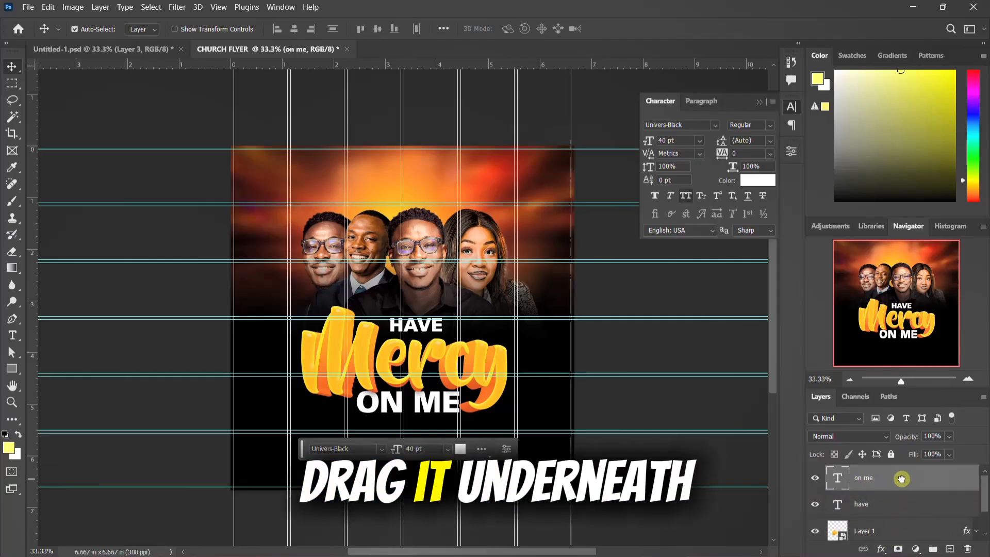
scroll(391, 371, "down", 1)
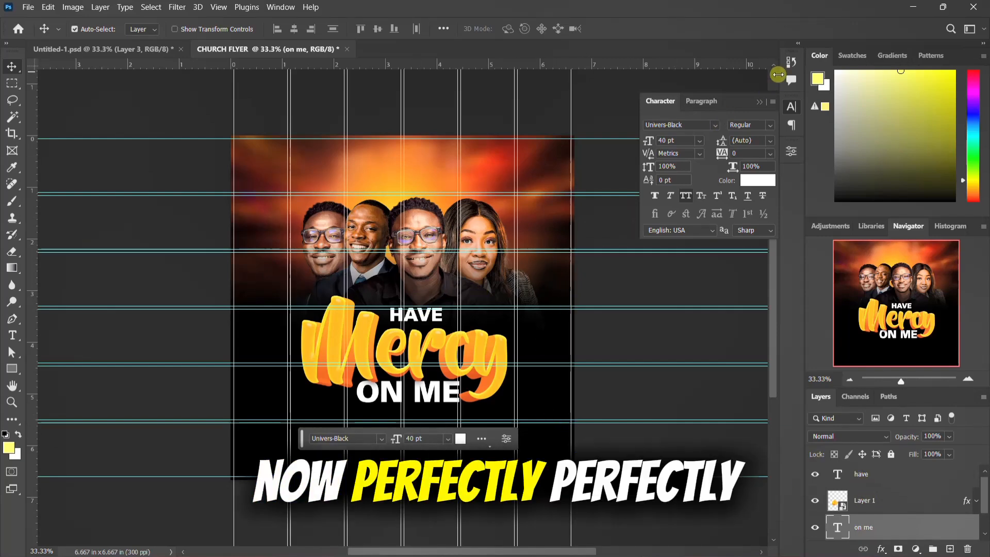
left_click(790, 106)
scroll(909, 506, "down", 1)
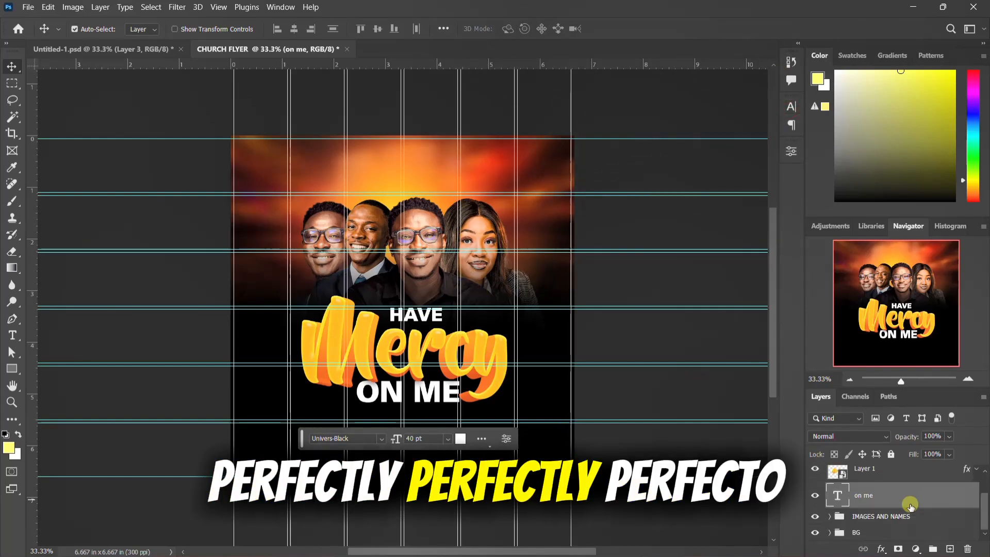
Step: Group the have, Layer 1 and on me layers, name the group MAIN THEME and check it by toggling its visibility
scroll(879, 494, "up", 1)
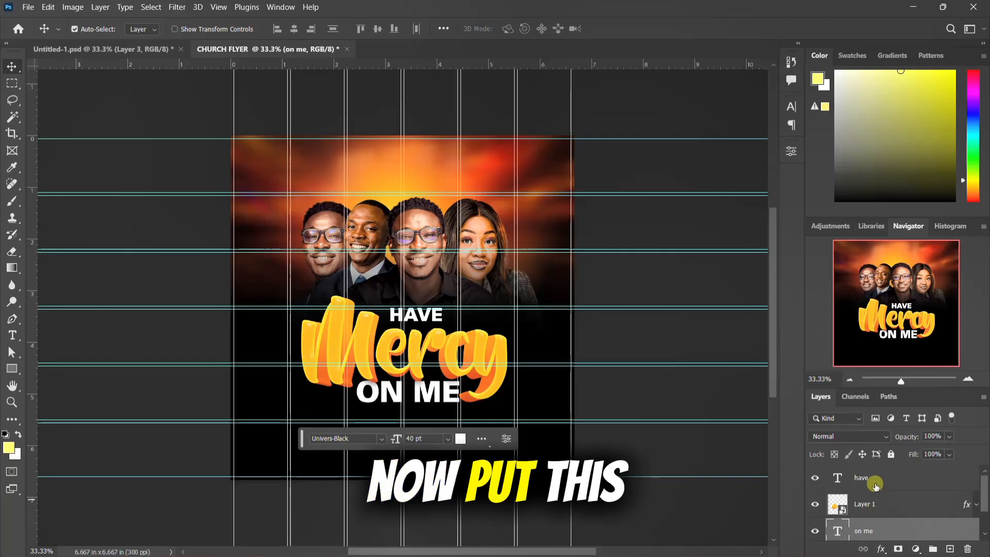
left_click(874, 485, "shift")
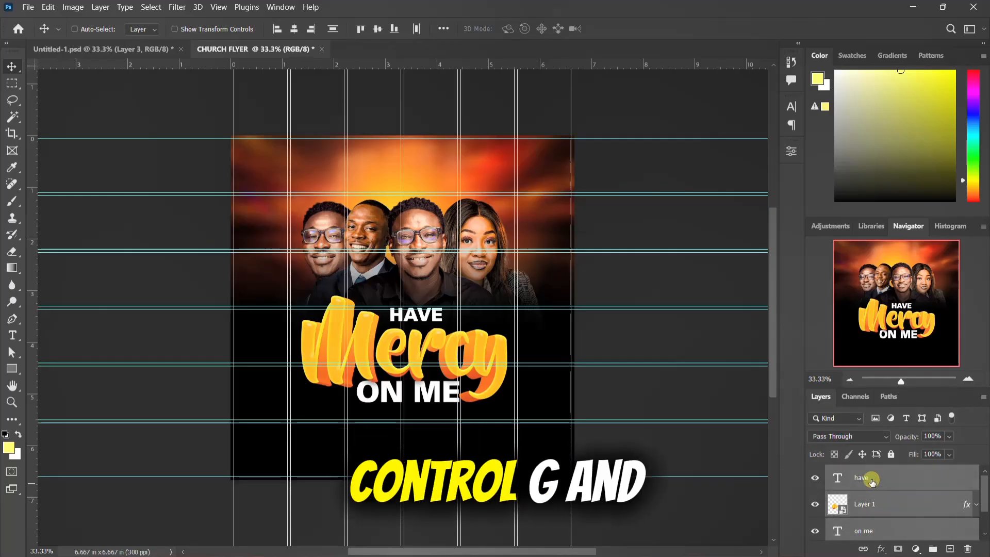
key("ctrl+g")
double_click(862, 473)
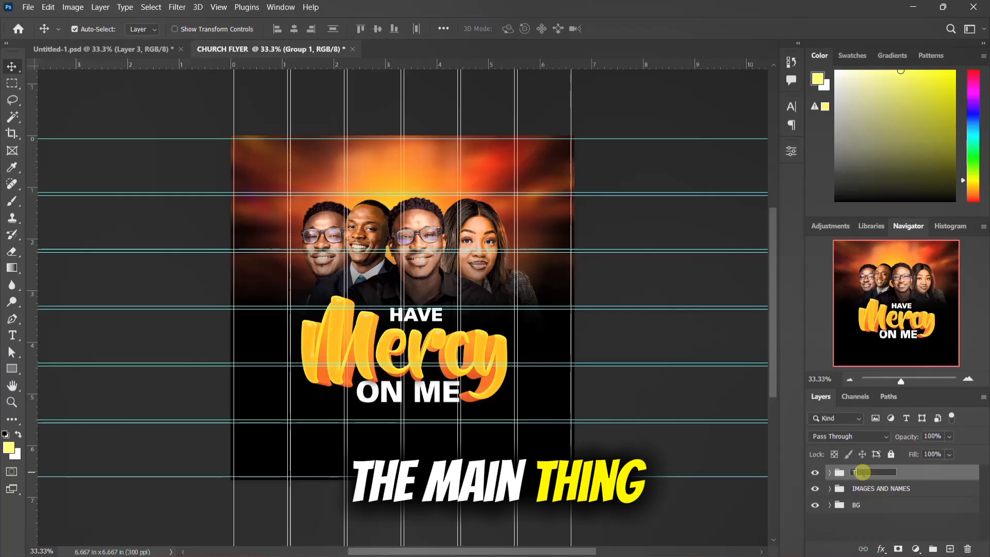
key("BackSpace")
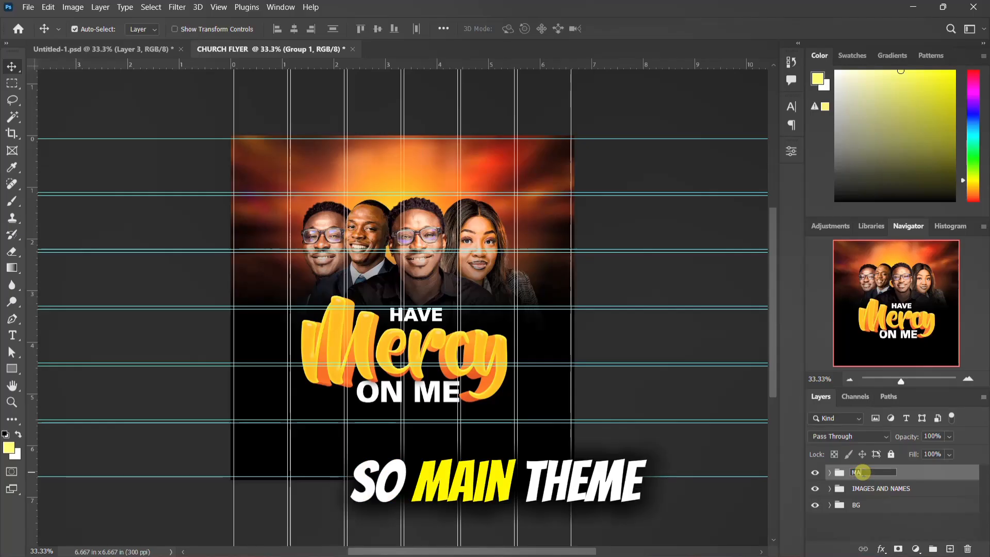
type("MAIN TE")
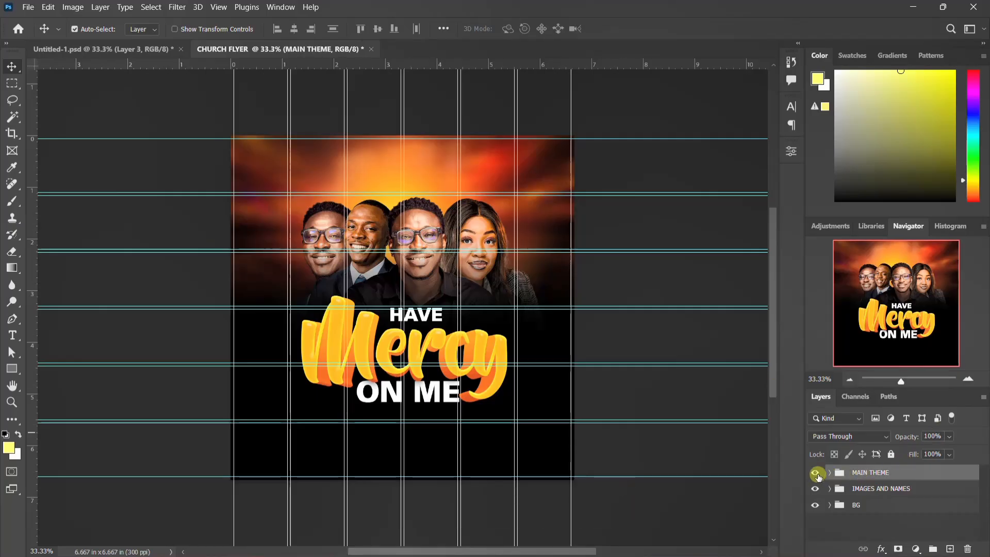
left_click(815, 473)
left_click(815, 473)
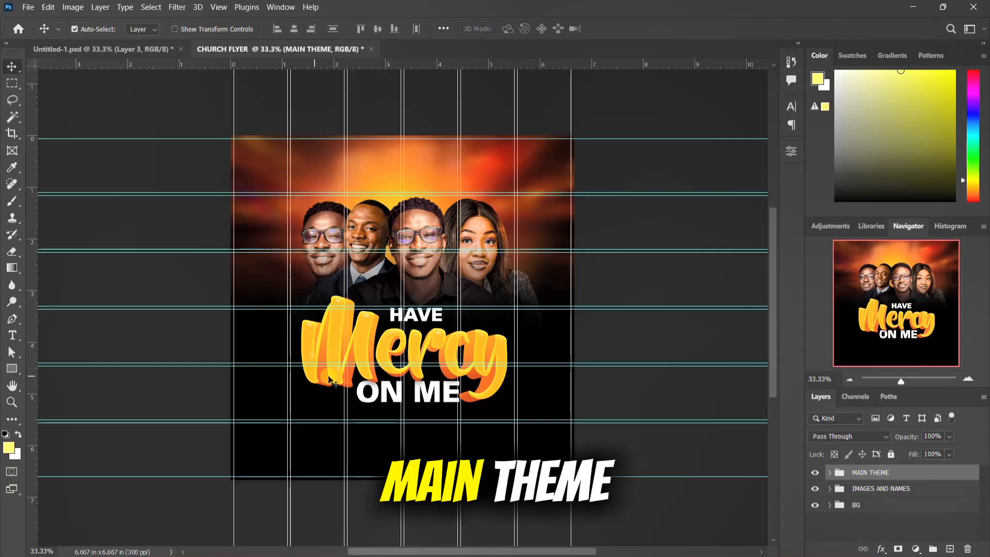
Step: Add the white text 12TH JANUARY 2026 in 40 pt Univers-Black near the lower edge of the ON ME text
mouse_move(593, 555)
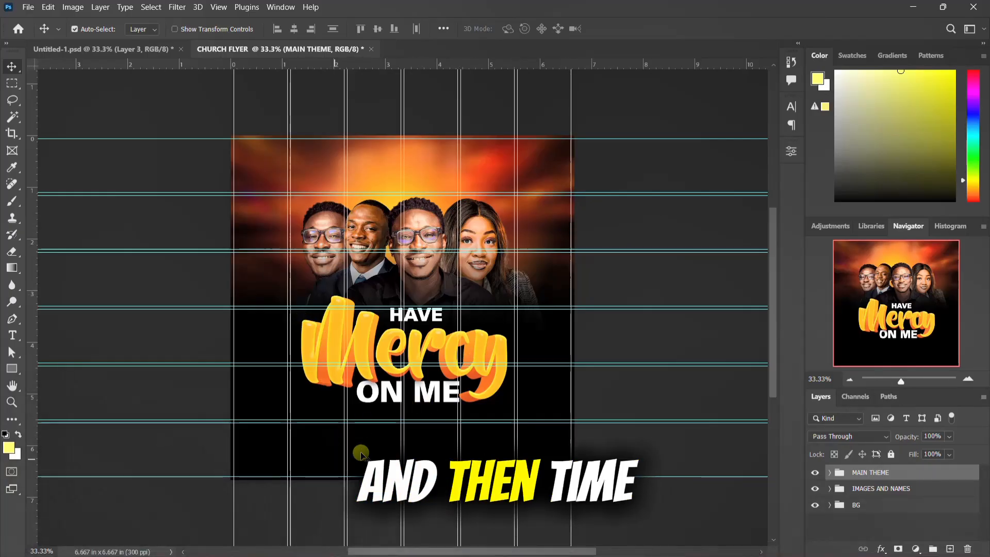
key("t")
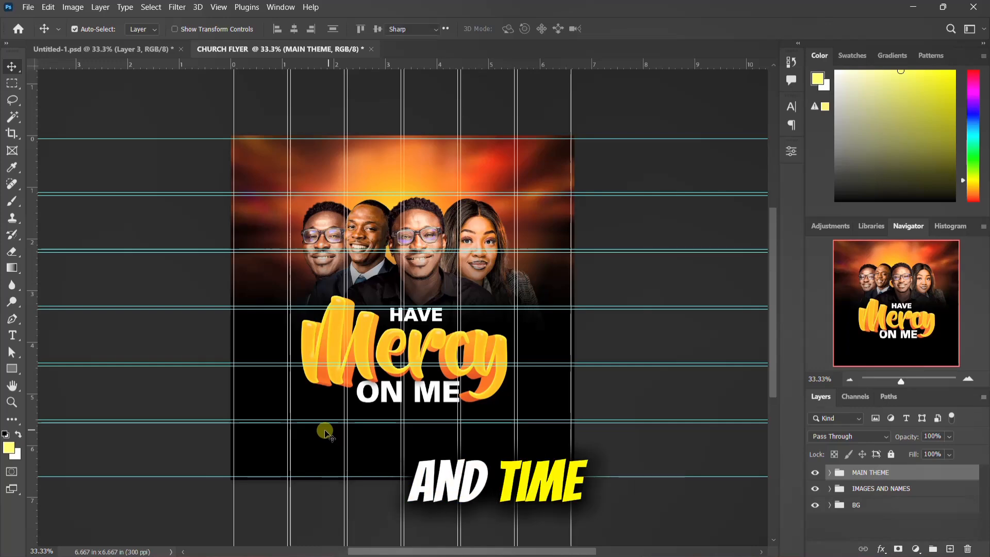
key("v")
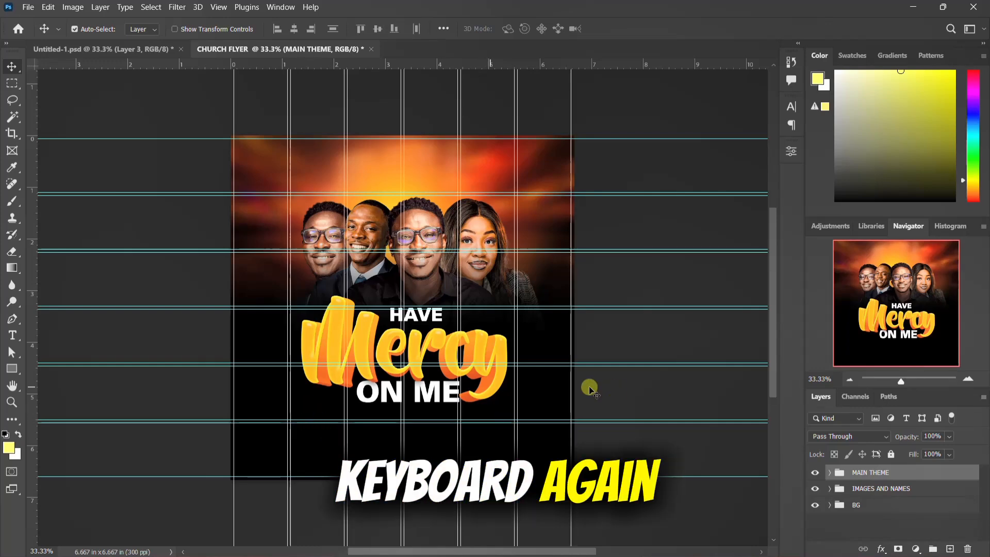
left_click(11, 335)
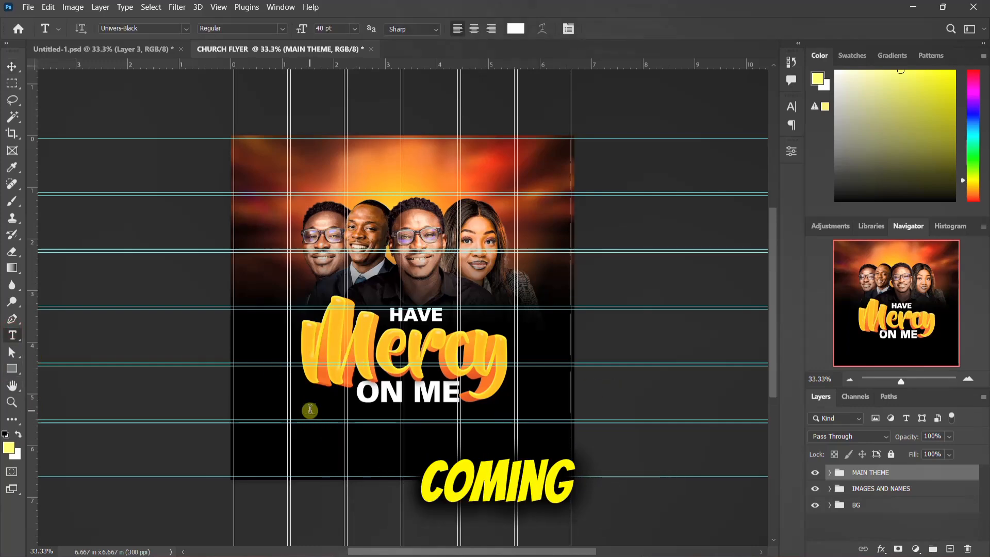
left_click(309, 412)
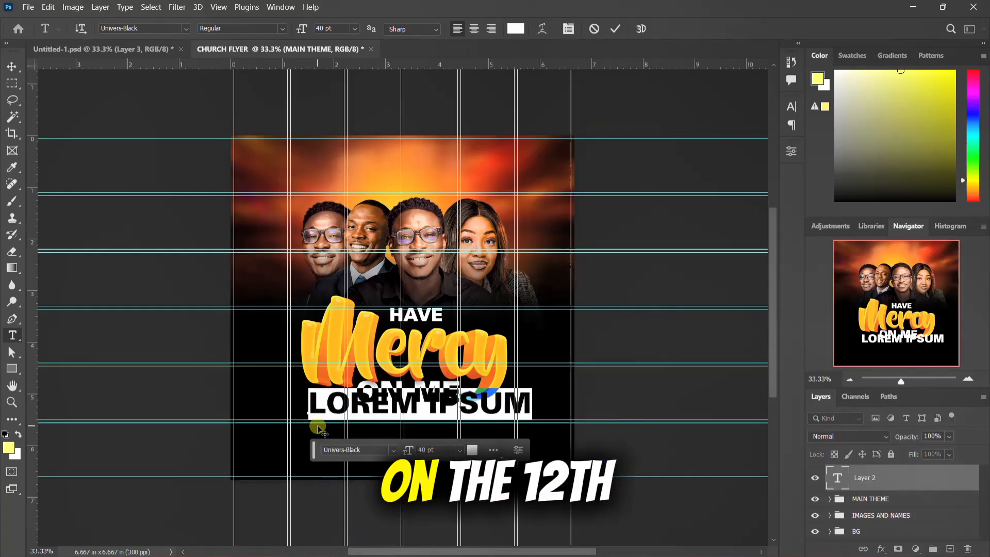
type("12")
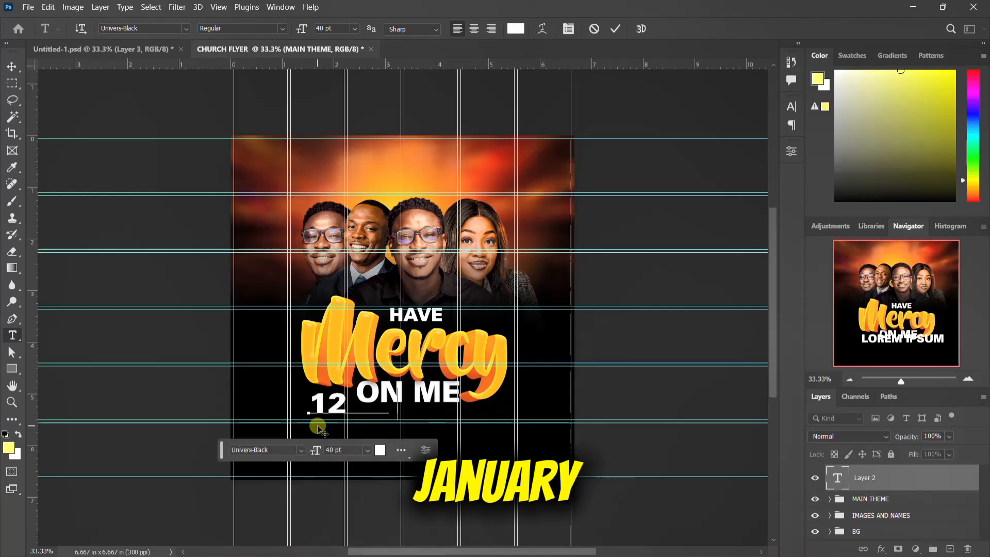
type("TH JA")
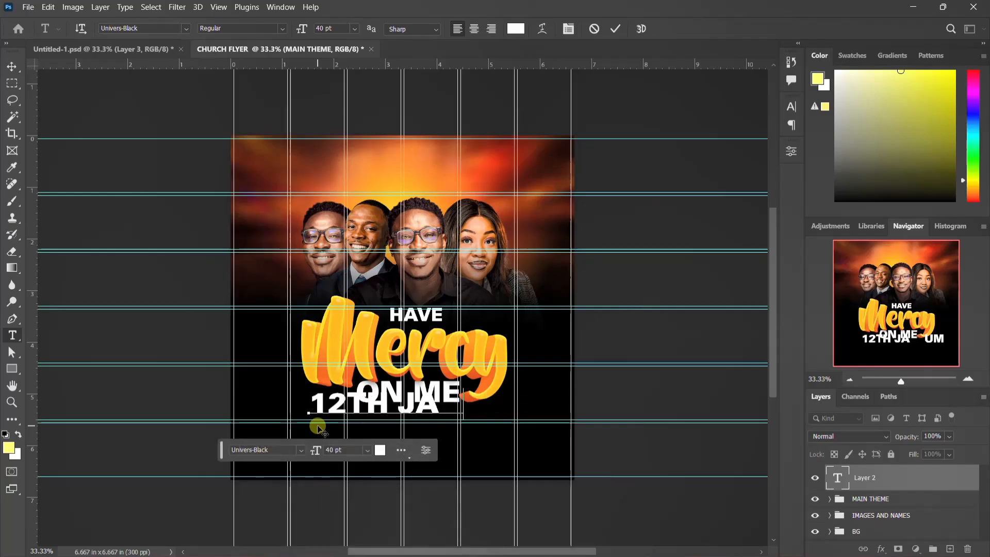
type("NUARY 2")
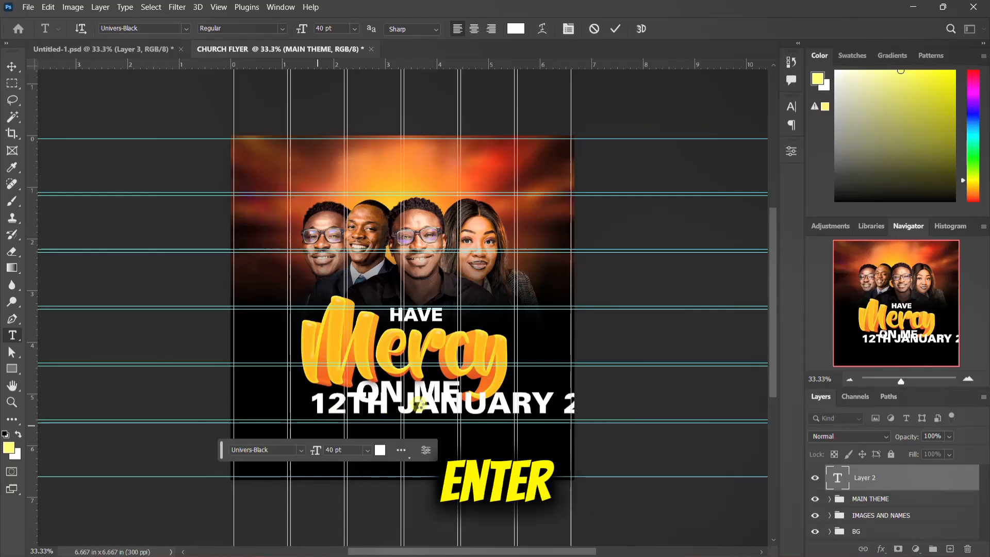
key("ctrl+Return")
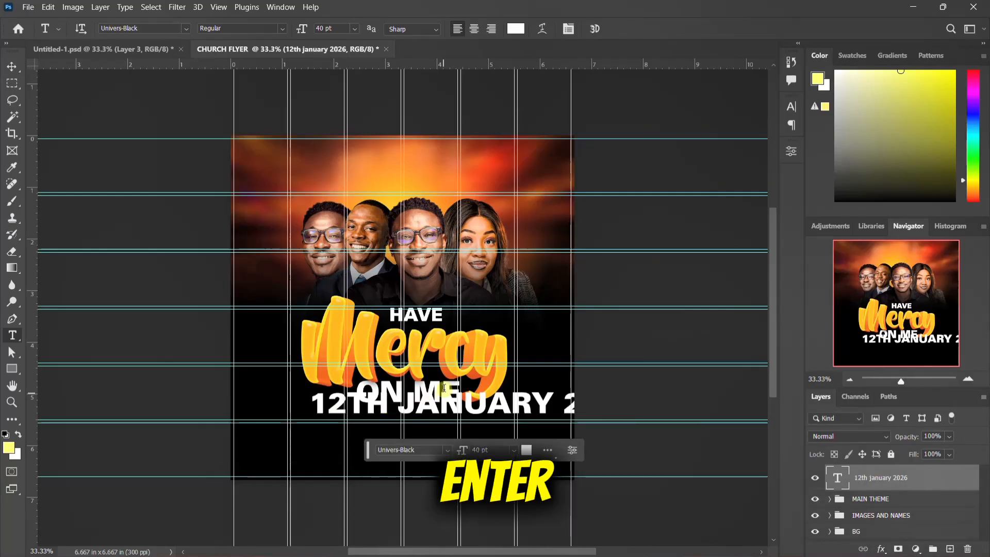
Step: Recolour the date text with the orange ffaa00 sampled from the Mercy lettering and set its font size to 20 pt
left_click(793, 107)
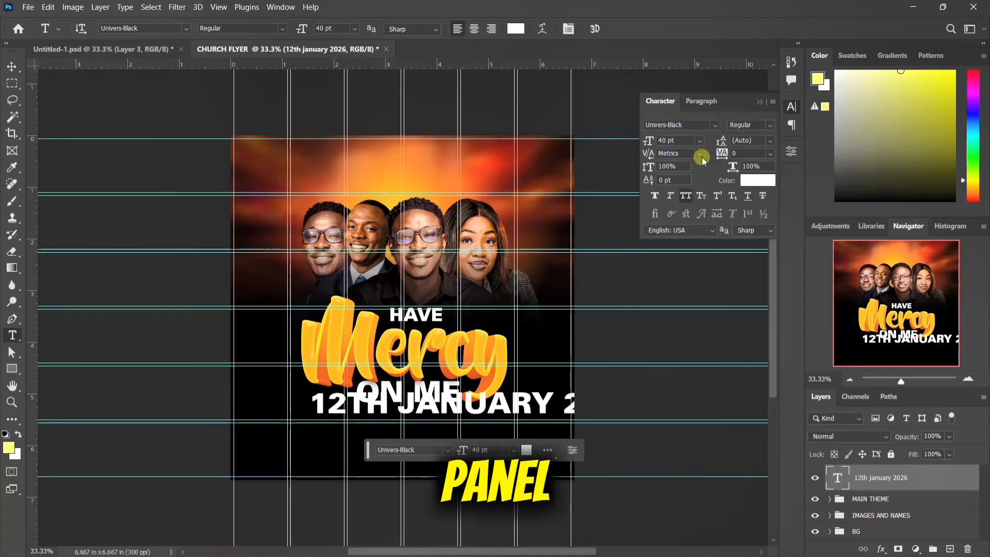
left_click(757, 179)
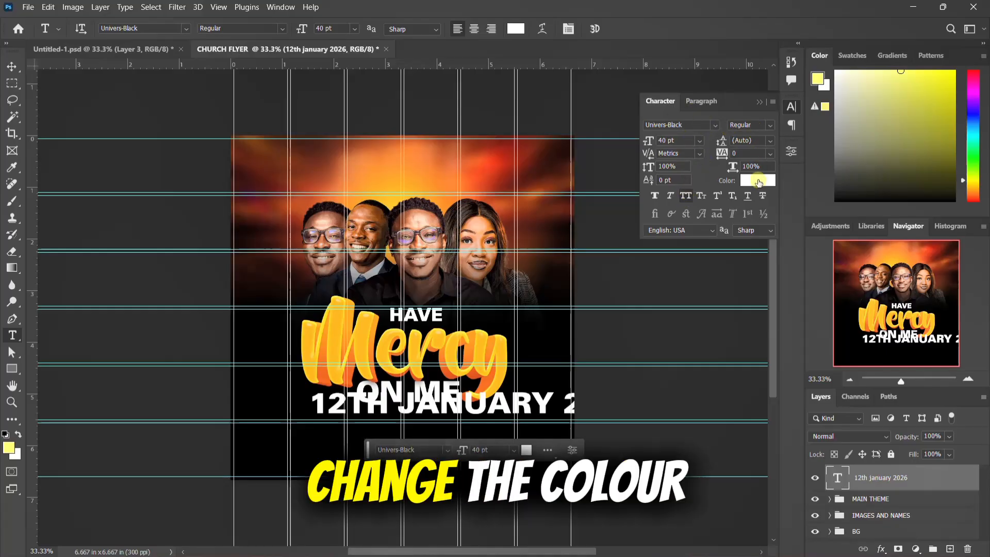
left_click(310, 352)
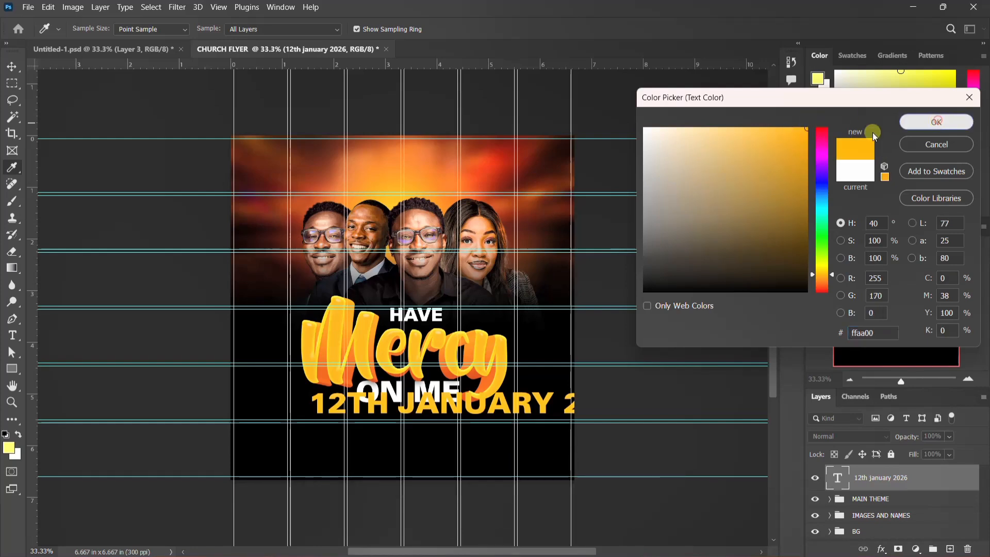
left_click(935, 122)
left_click(664, 140)
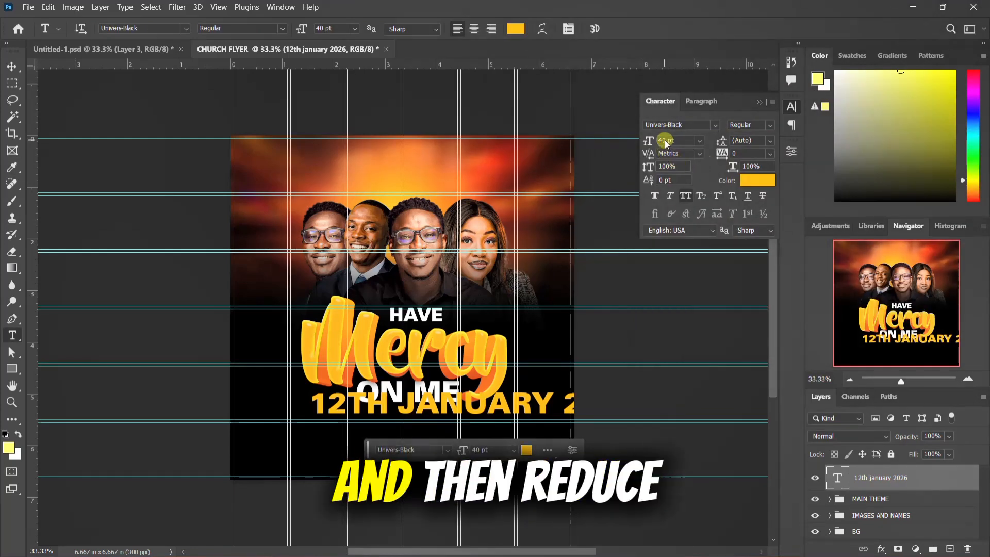
type("2")
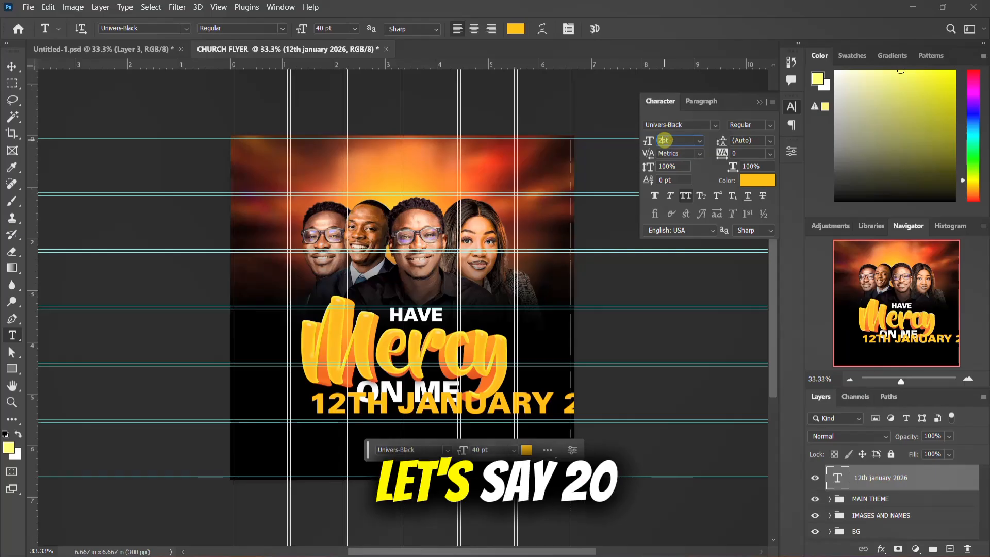
type("0")
key("Return")
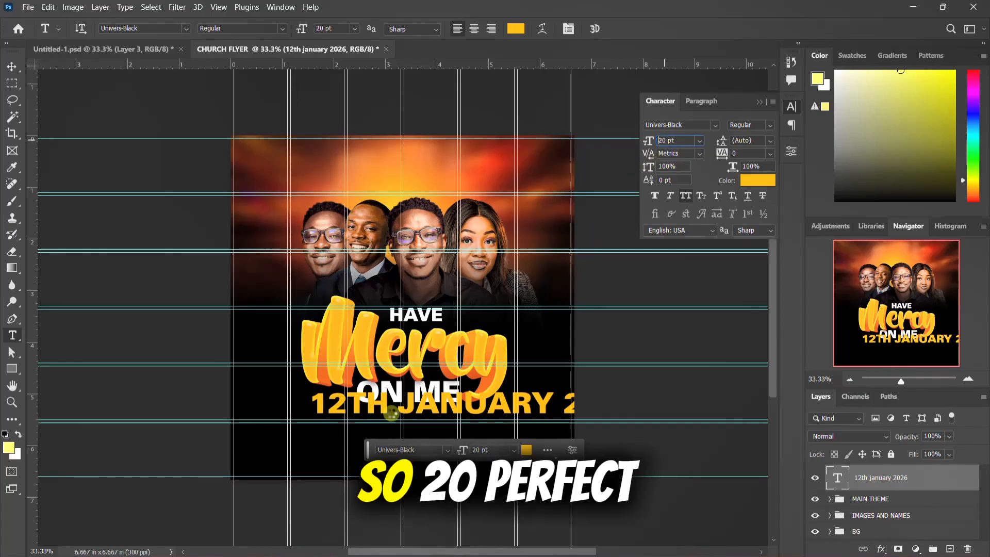
Step: Break the date text onto three lines reading 12TH, JANUARY and 2026
left_click(356, 406)
key("Return")
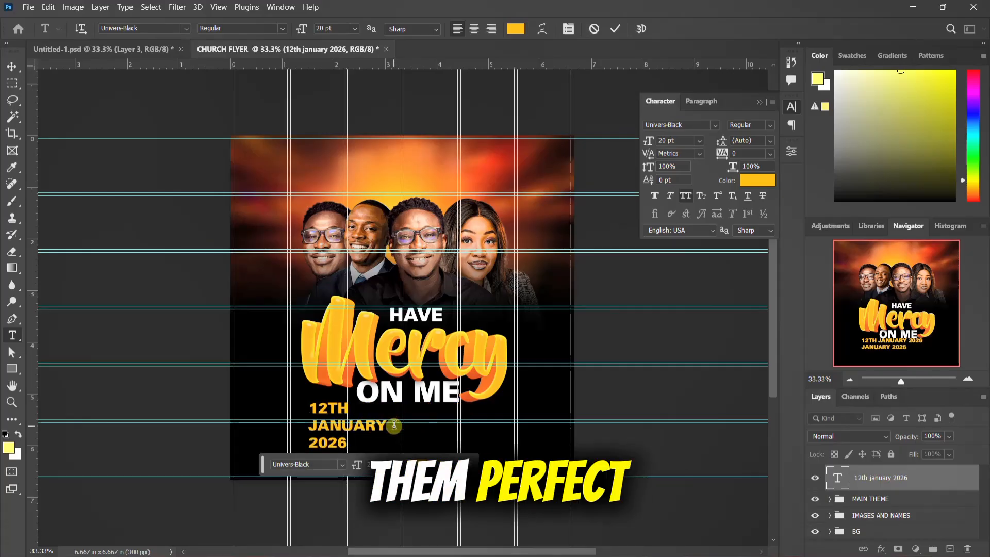
key("ctrl+Return")
Step: Reduce the font size of the three-line date text to 15 pt
left_click(665, 141)
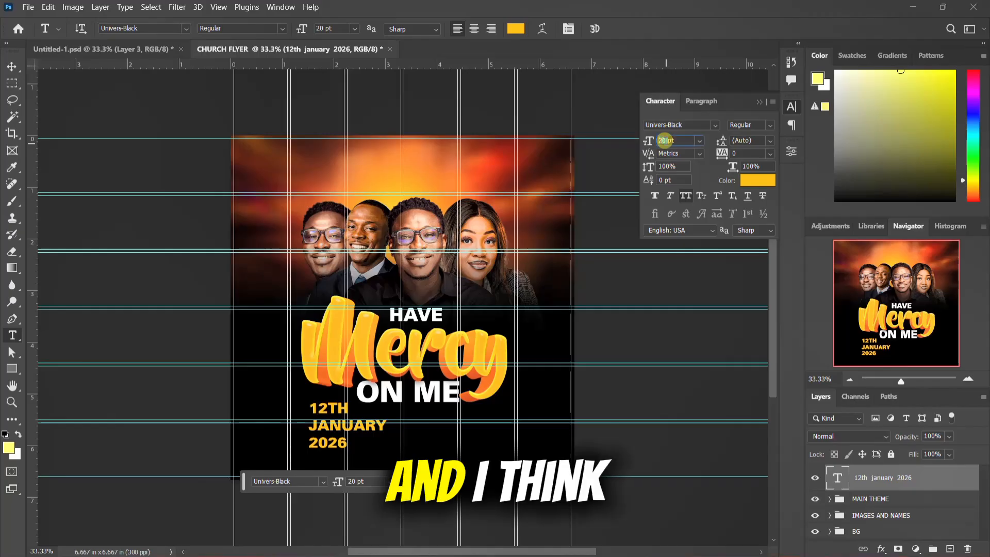
key("Down")
key("Down")
key("Down")
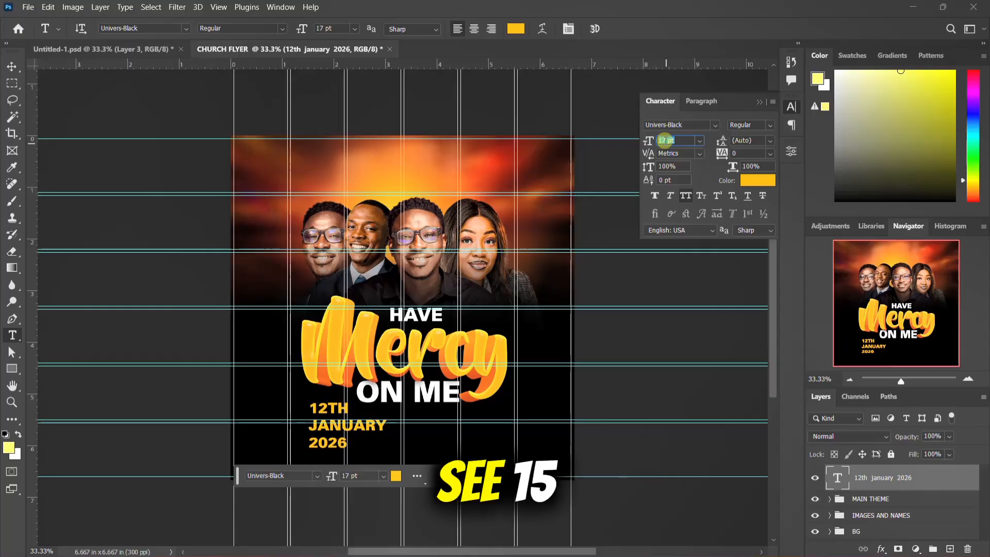
key("Down")
key("Down")
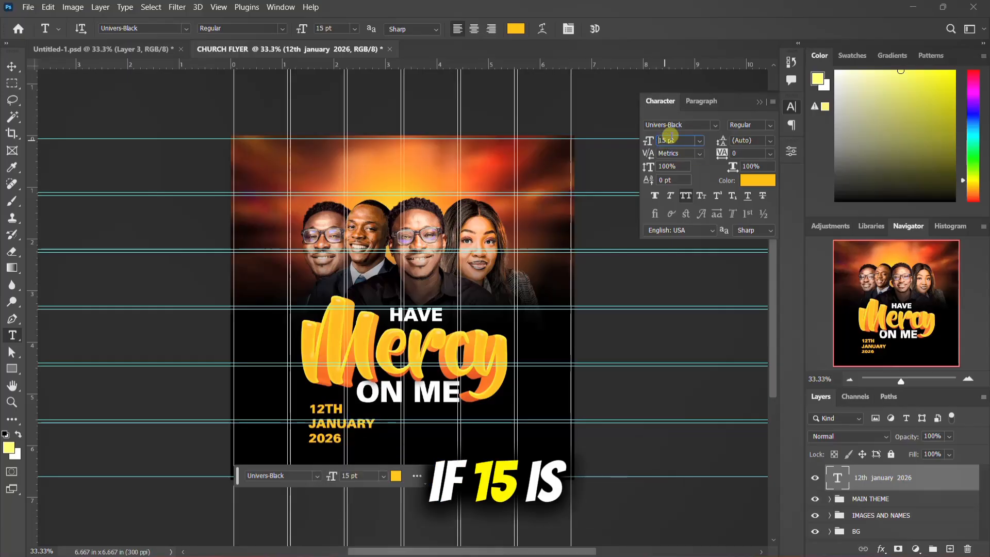
Step: Tighten the leading of the date text to 13 pt
left_click(753, 140)
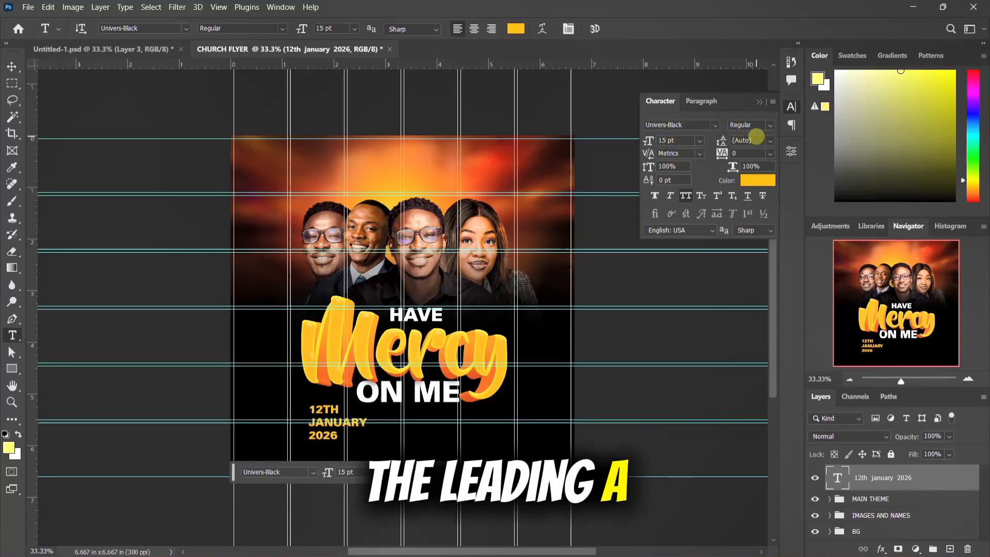
key("Down")
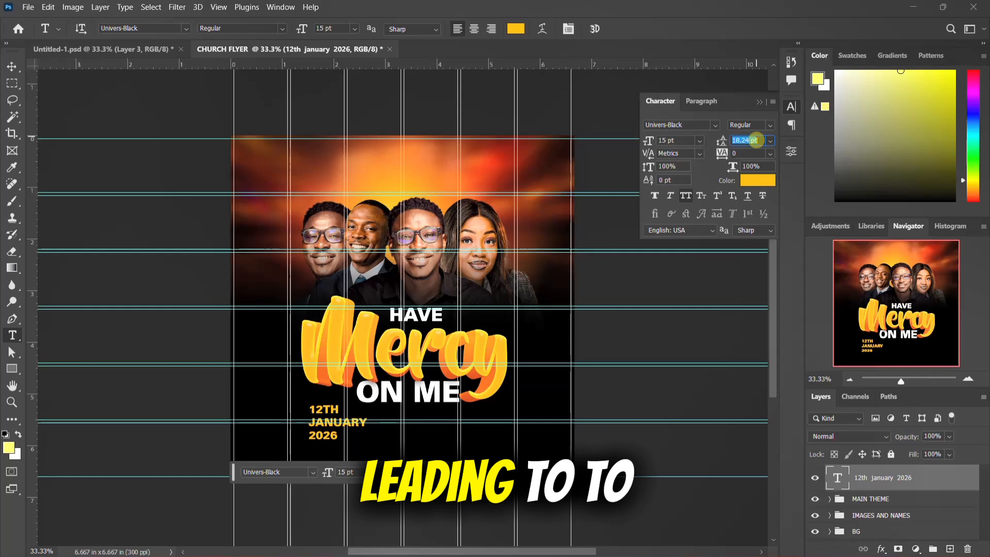
type("18")
key("Return")
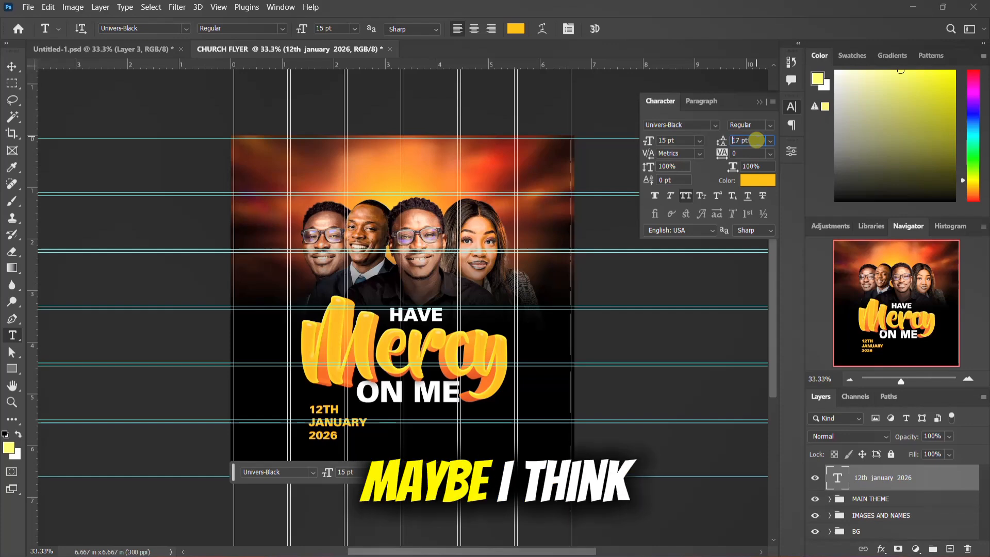
key("Return")
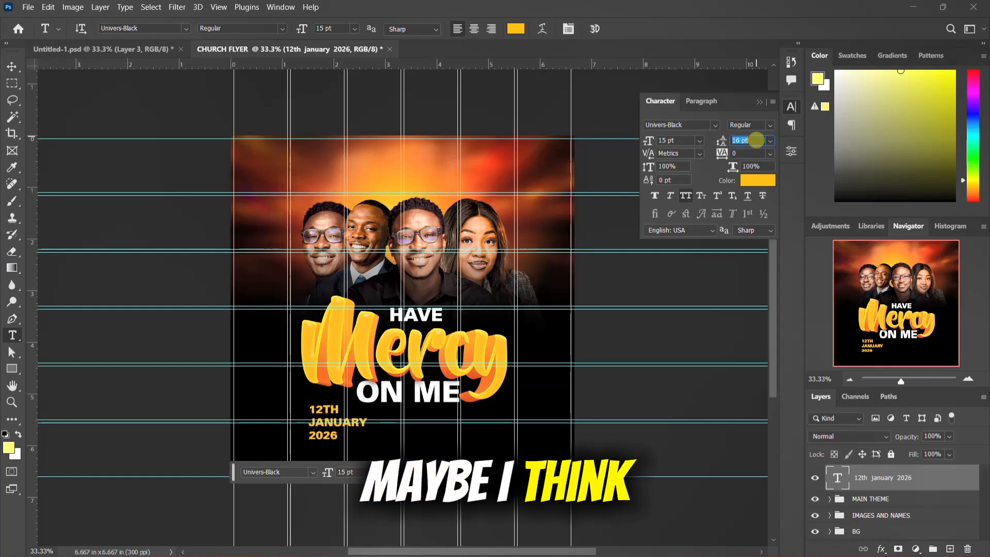
type("15")
key("Return")
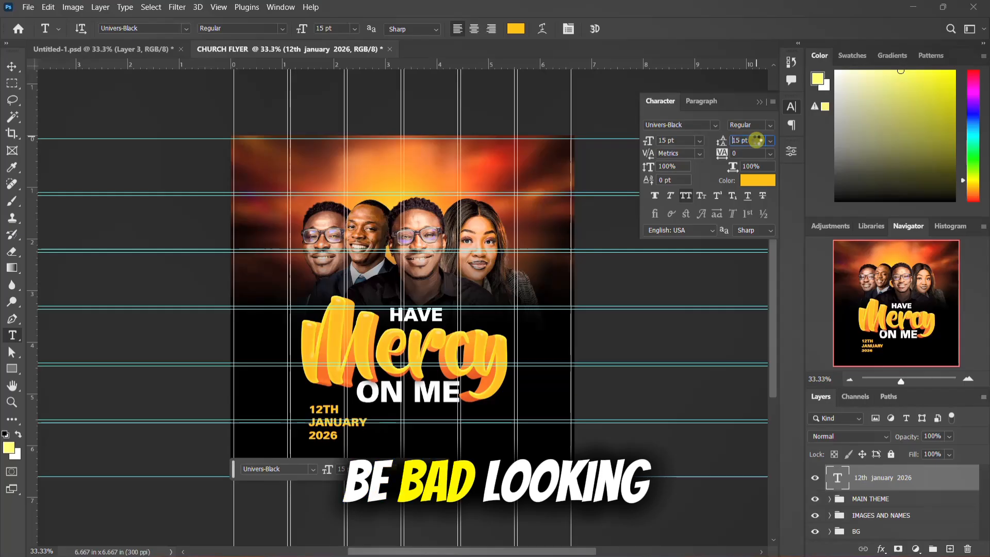
key("Down")
key("Down")
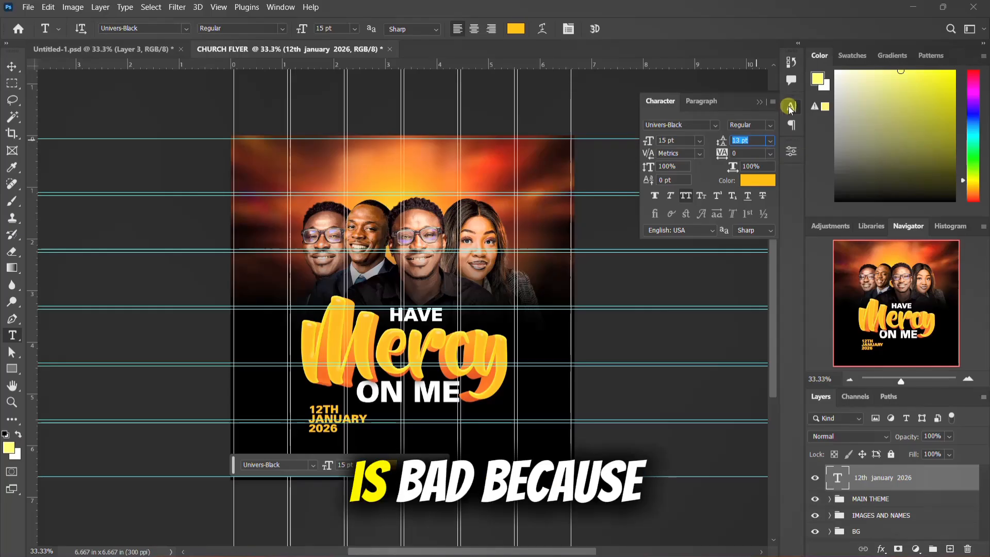
left_click(491, 55)
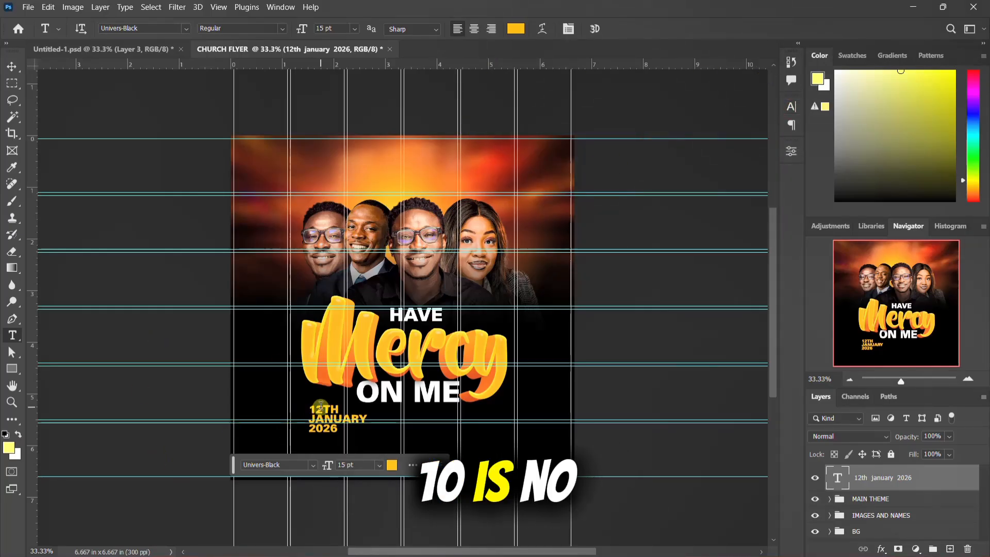
Step: Duplicate the date text beside the original and replace the copy's wording with 7:00AM - 11:30AM
key("v")
left_click_drag(319, 409, 392, 419)
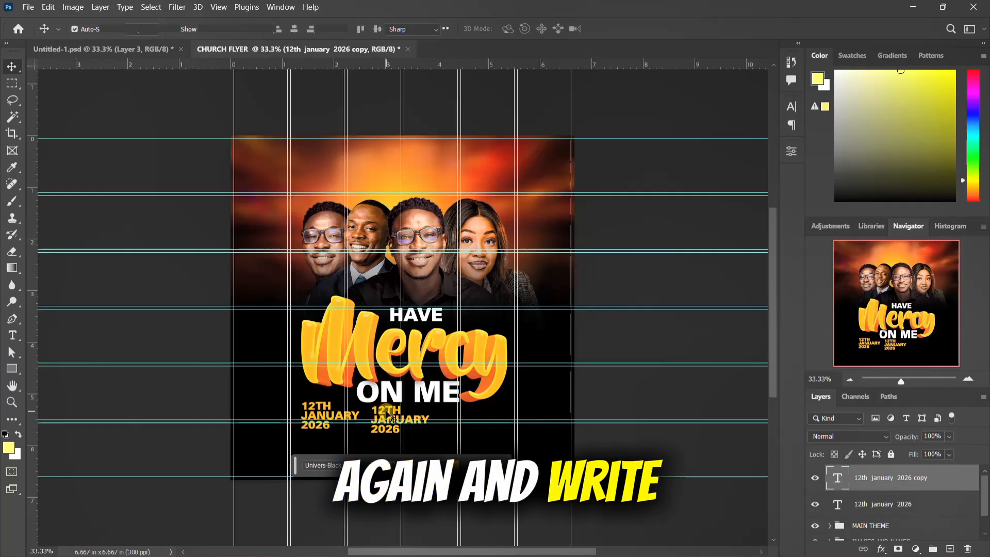
key("t")
left_click(374, 410)
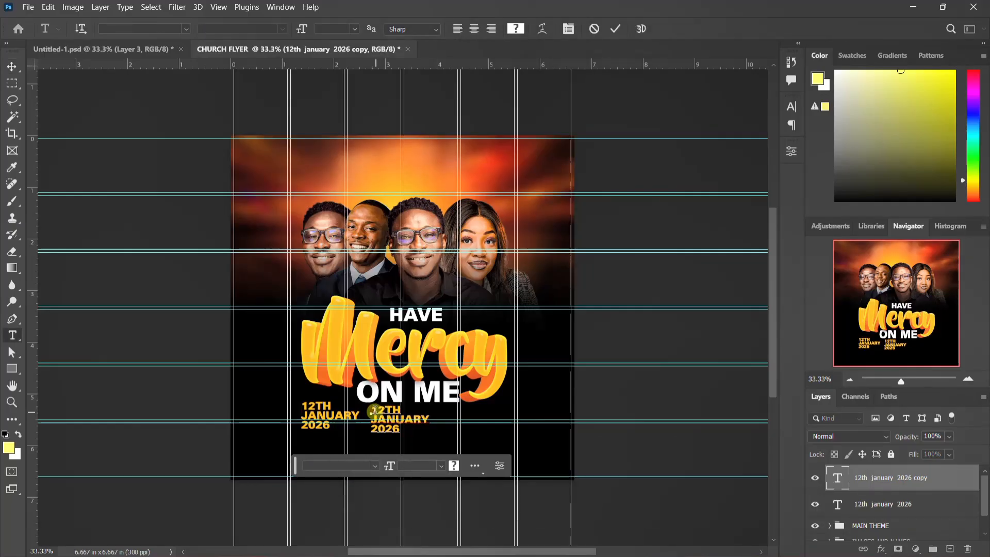
left_click_drag(374, 410, 427, 437)
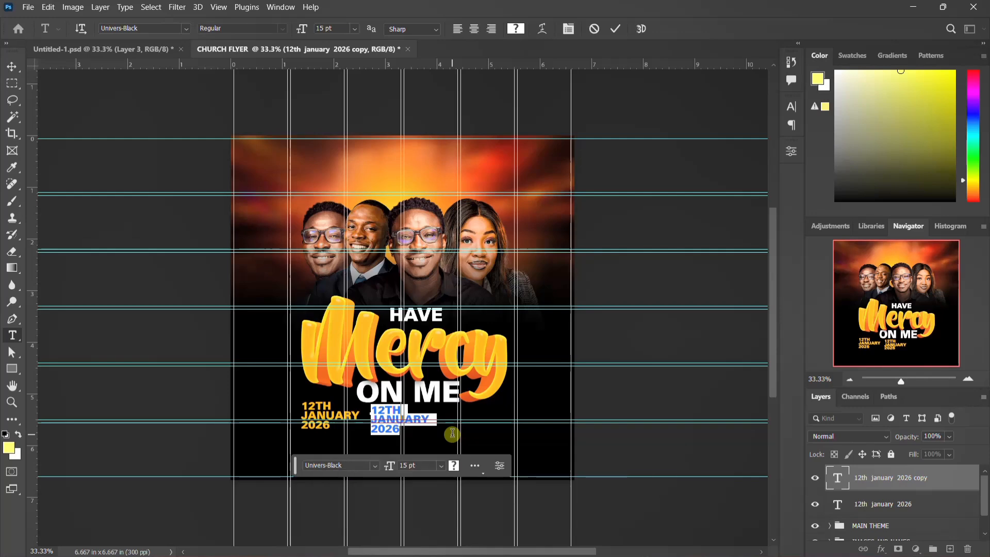
type("7:")
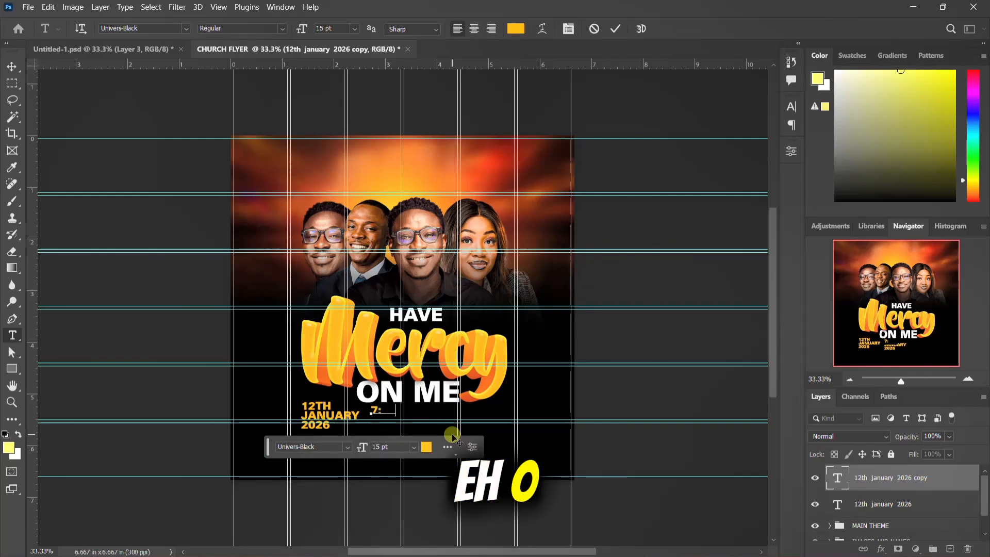
type("00AM")
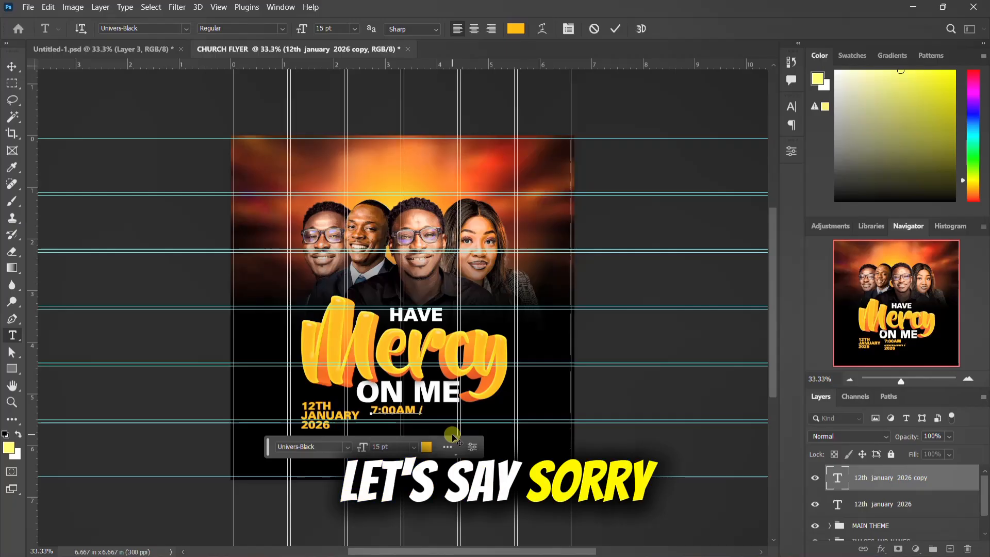
type(" -")
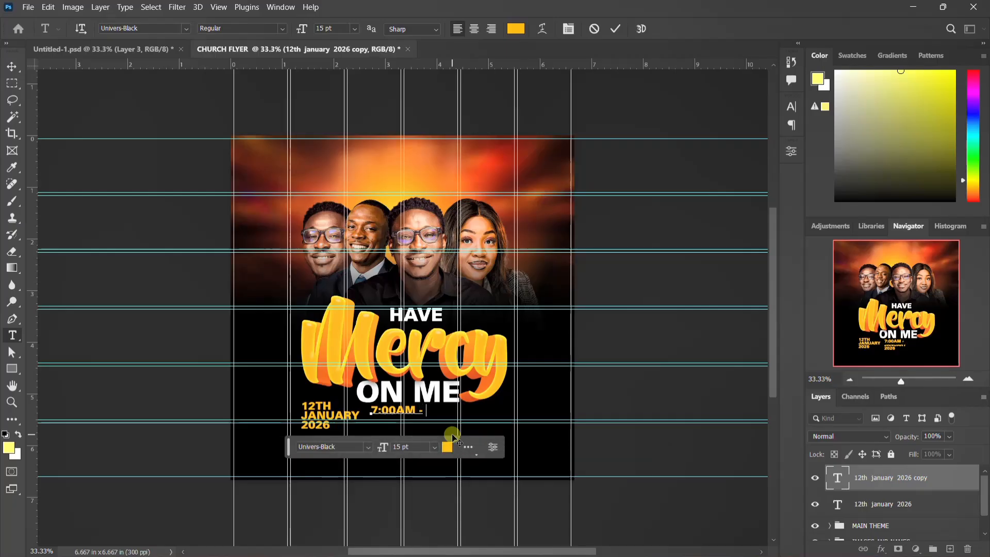
type(" 1")
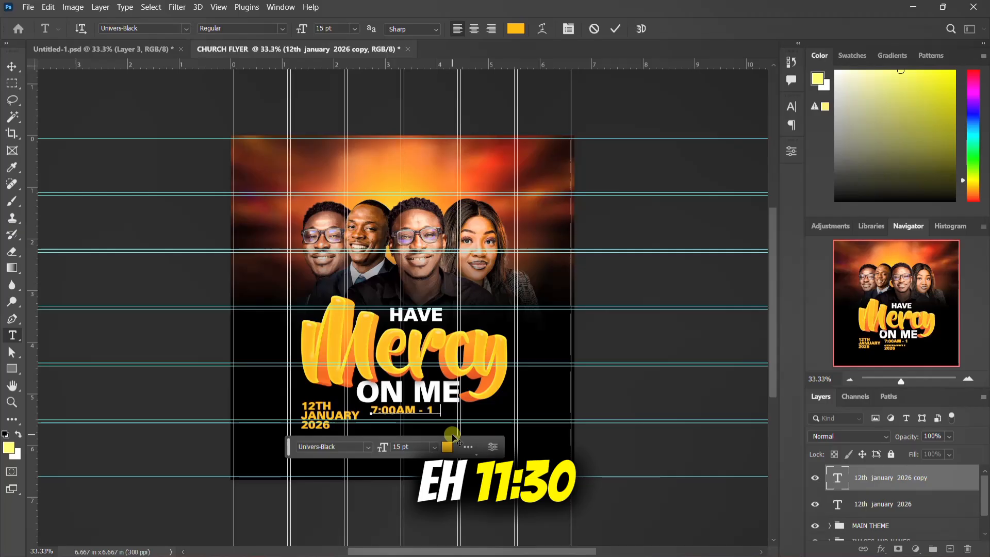
type("1:")
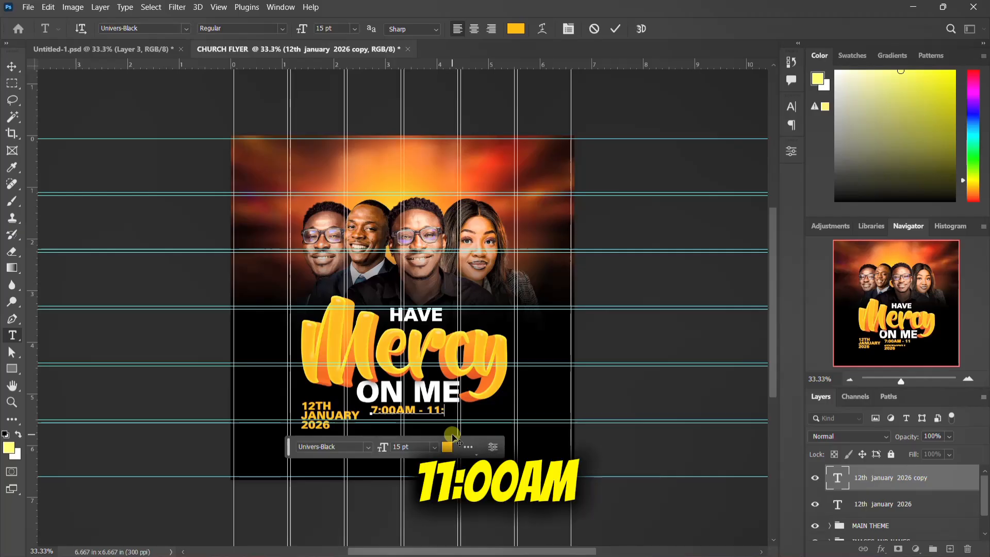
type("30")
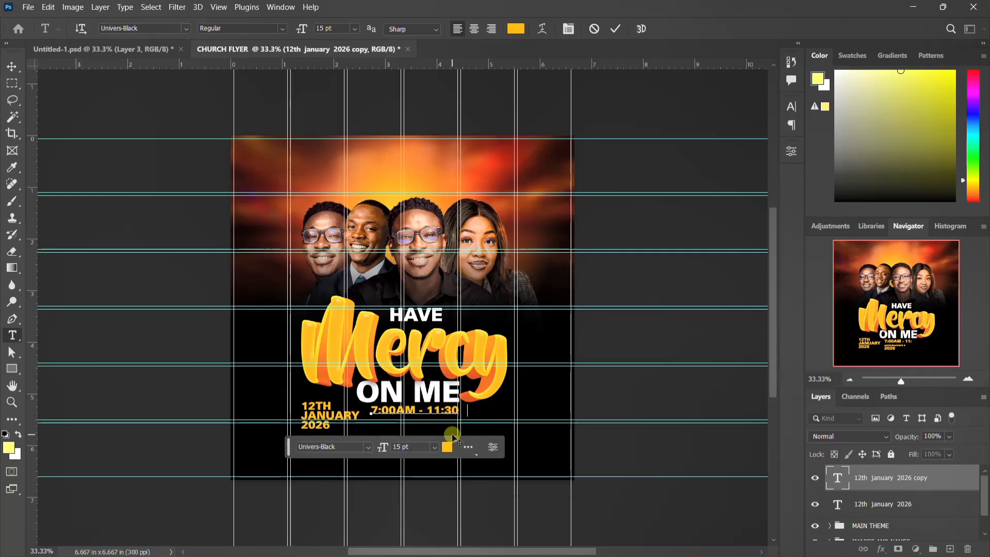
type("AM")
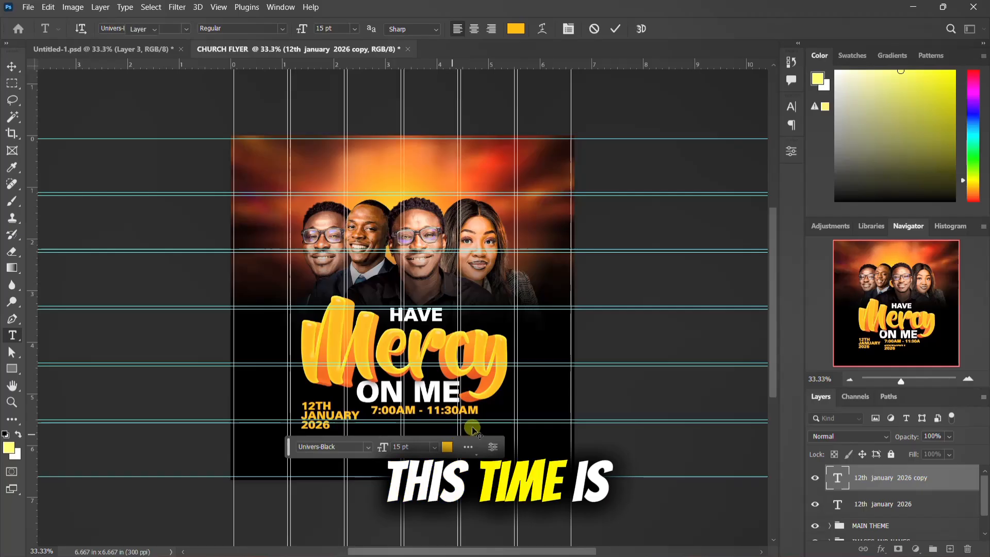
key("ctrl+Return")
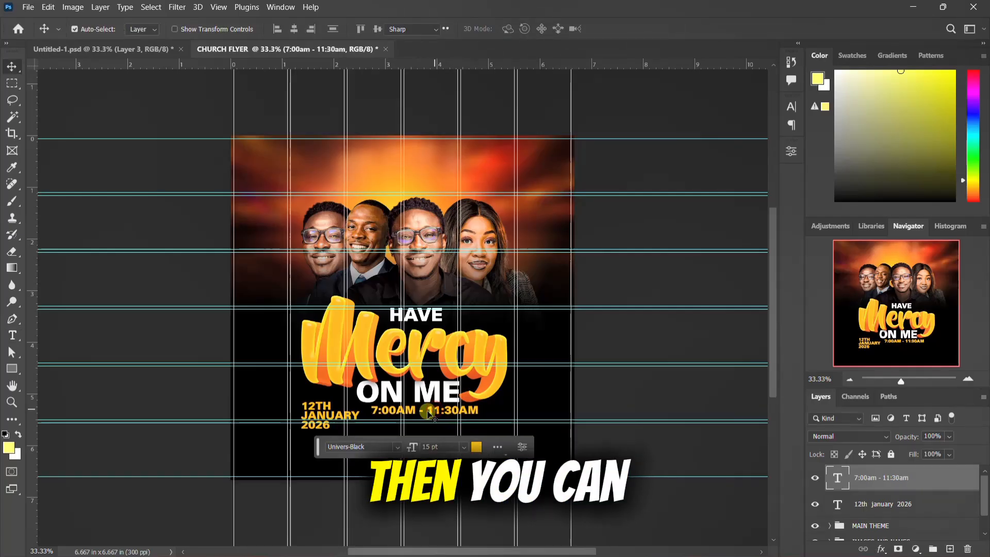
Step: Break the time text onto two lines so that 11:30AM sits under 7:00AM -
double_click(428, 412)
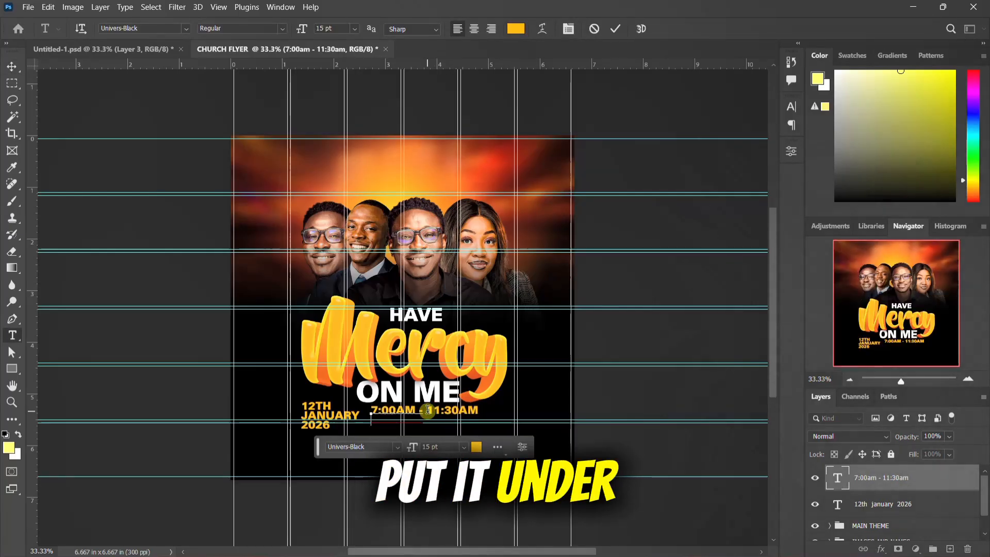
left_click(428, 410)
key("Return")
key("ctrl+Return")
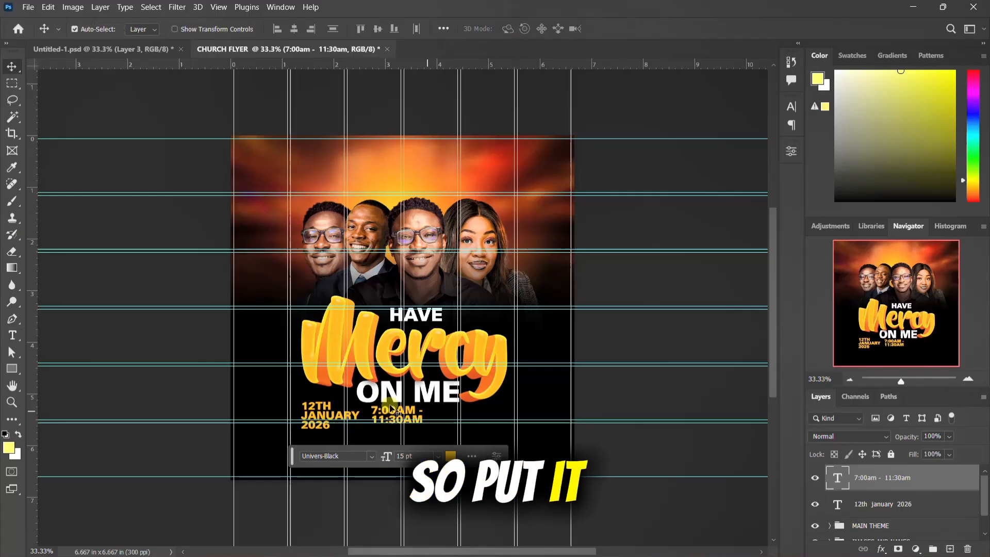
Step: Position the date text beneath the start of ON ME and place the time text close beside it
left_click_drag(392, 410, 485, 422)
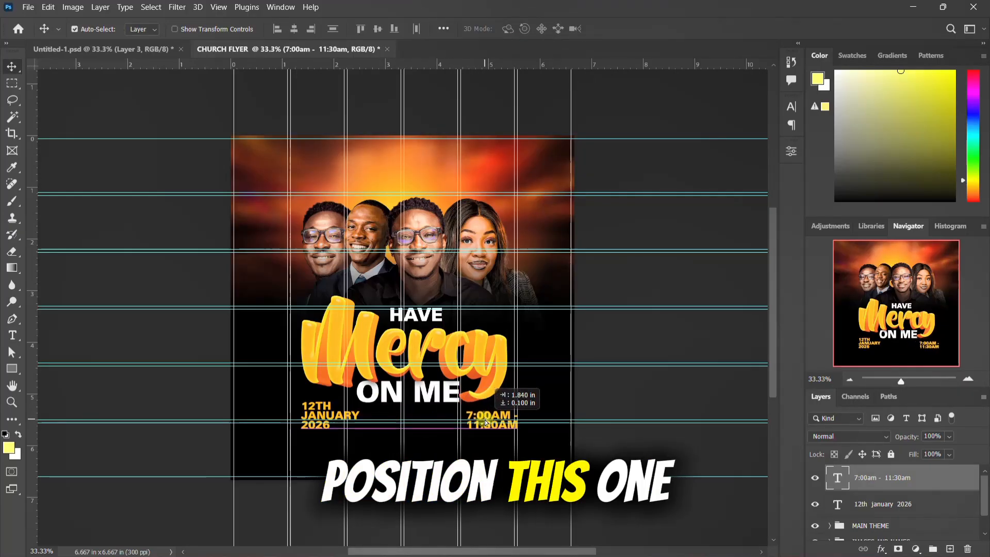
left_click_drag(306, 412, 360, 420)
left_click_drag(489, 426, 483, 426)
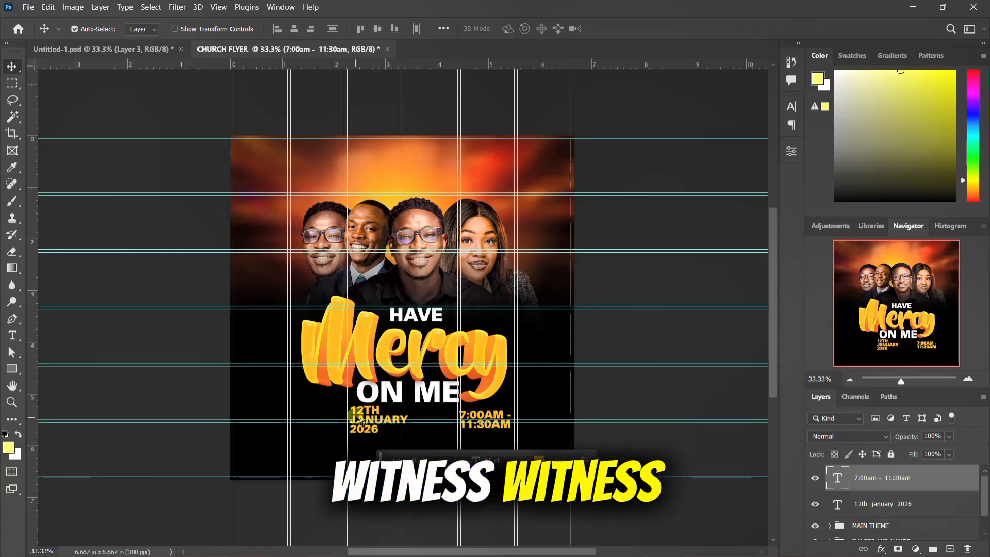
left_click_drag(492, 421, 449, 416)
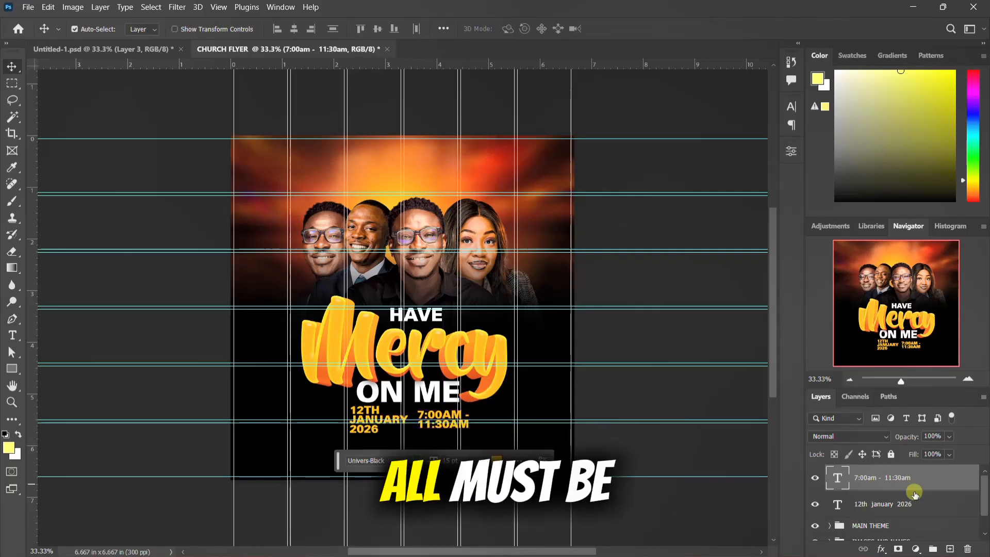
Step: Select the date and time text layers together and shift them slightly left beneath ON ME
left_click(880, 510, "shift")
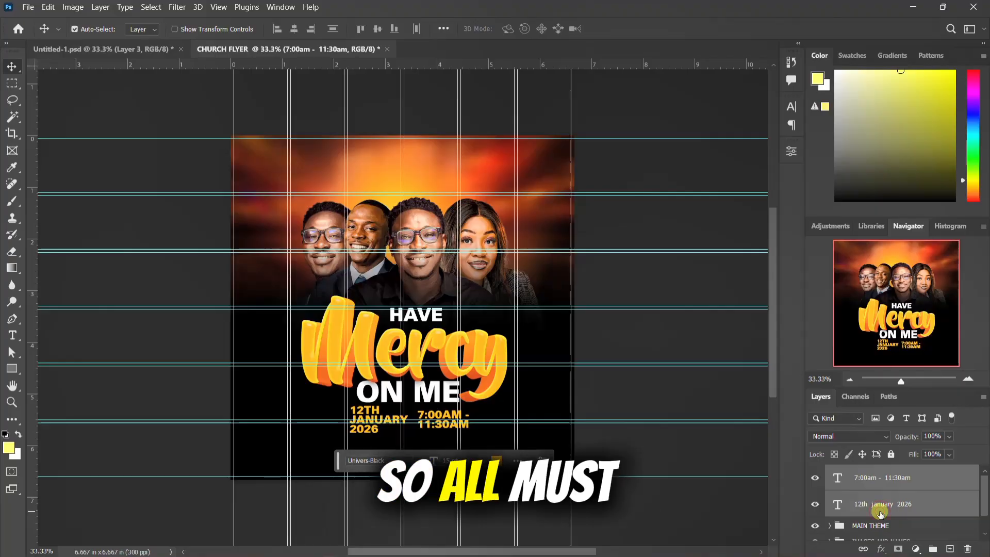
key("ctrl+t")
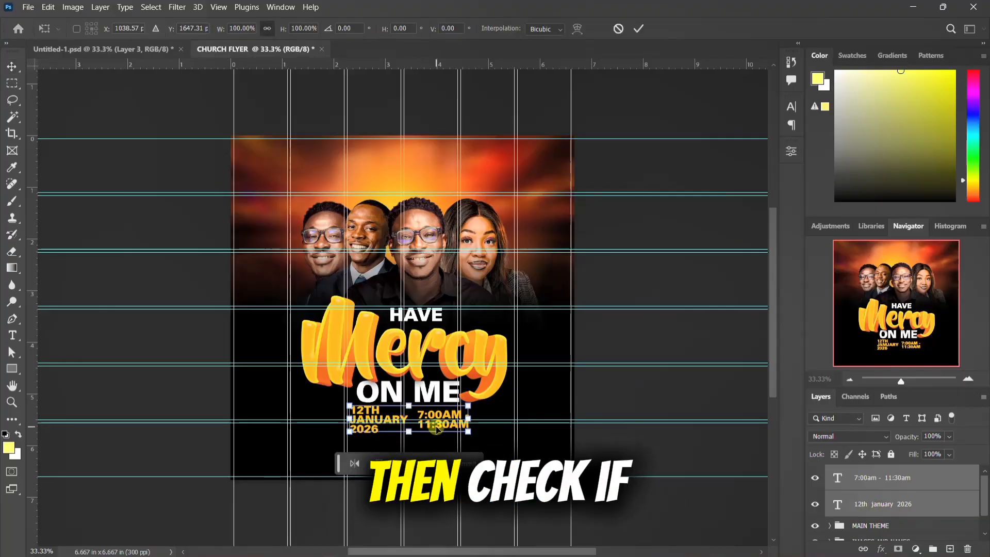
left_click_drag(421, 410, 427, 413)
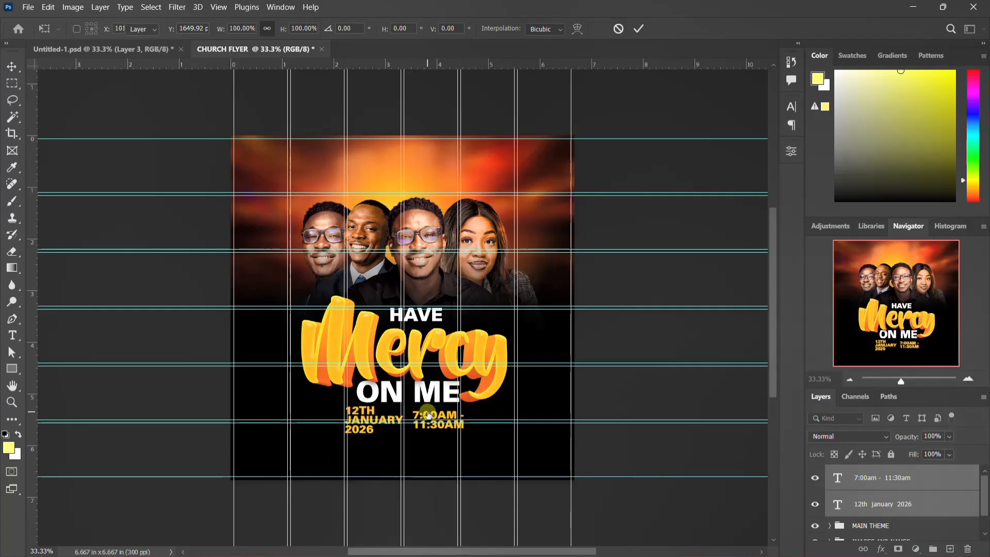
key("Return")
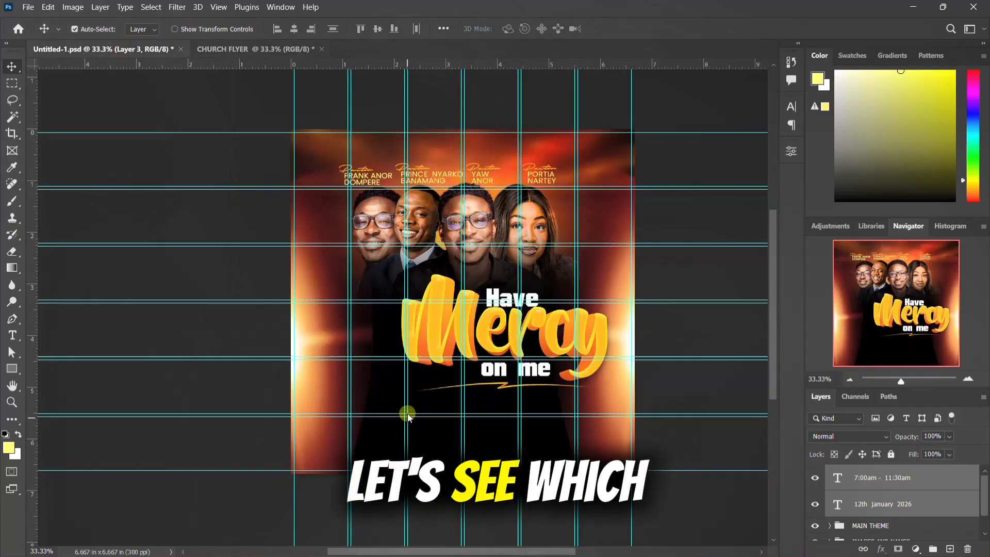
Step: In the reference document Untitled-1.psd, show the DATE AND TIME and LOCATION AND MORE groups to check their layout
left_click(871, 493)
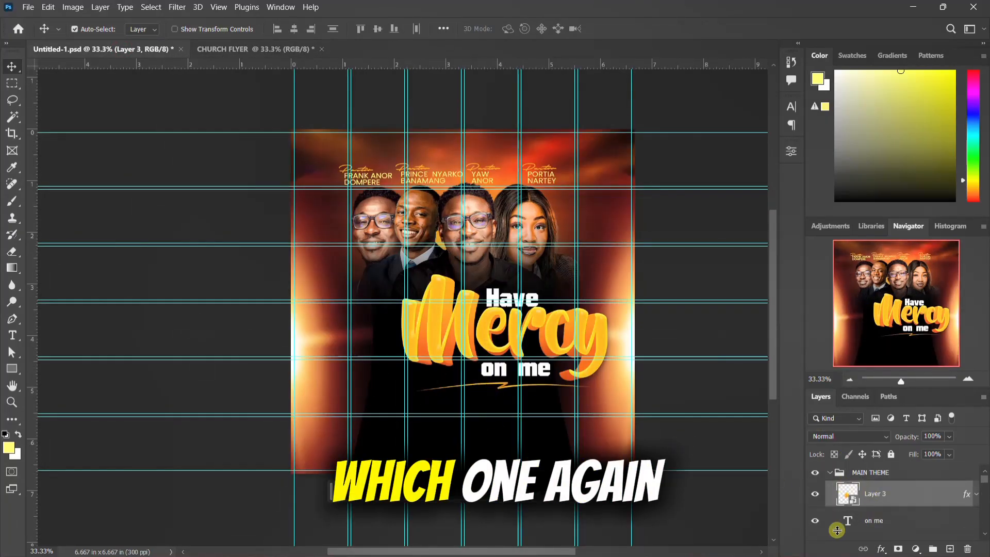
scroll(873, 506, "down", 5)
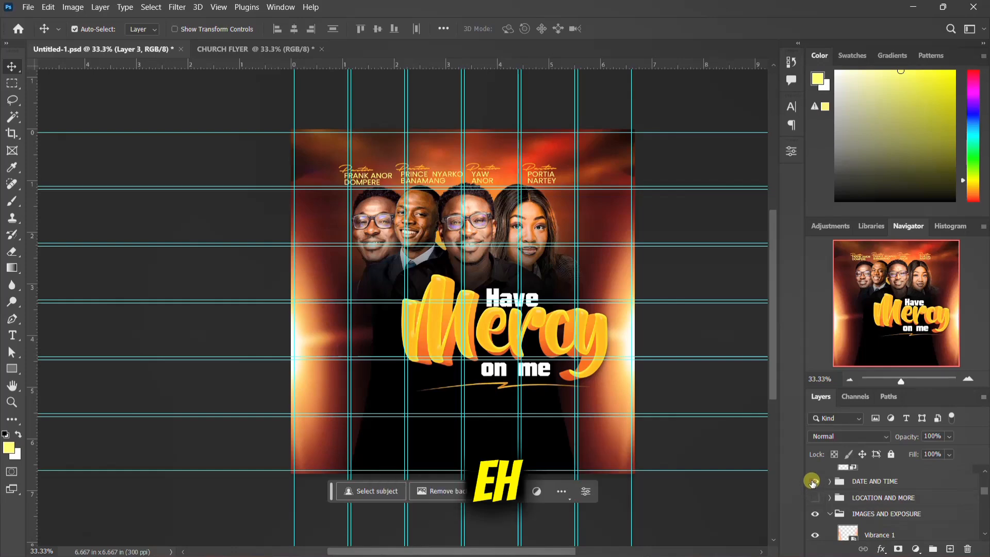
left_click(814, 498)
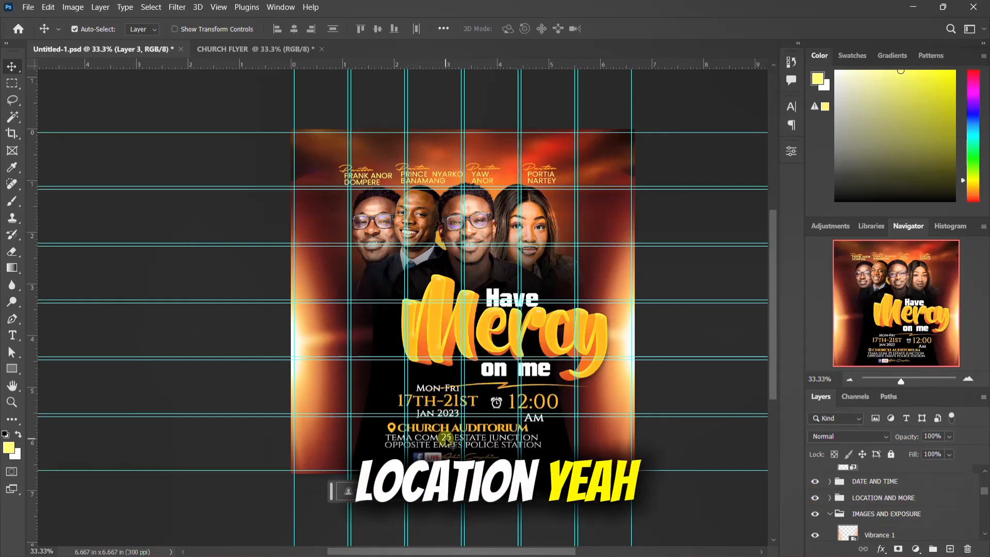
Step: Place the time clock icon from the HAVE MERCY AND HELP ME folder into Untitled-1.psd at its default size
mouse_move(602, 554)
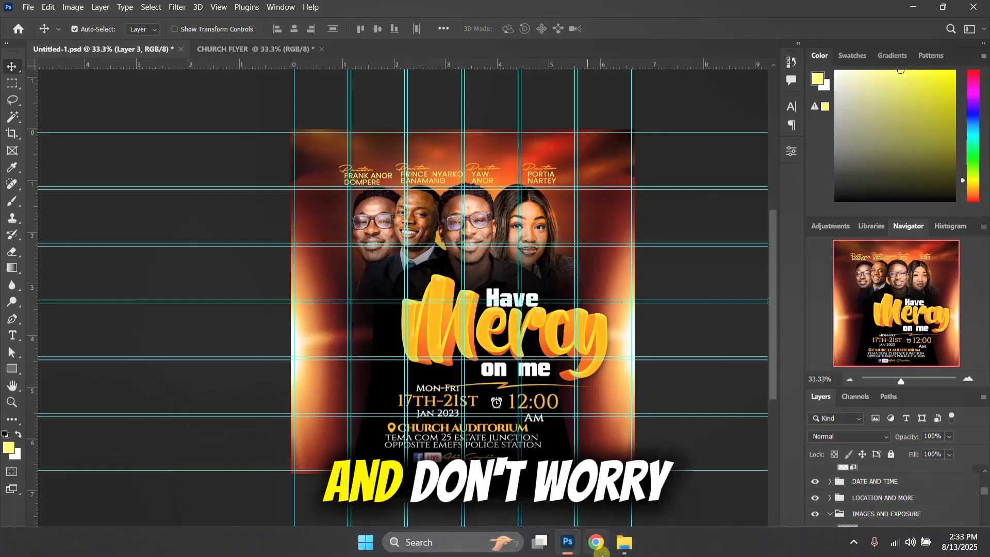
left_click(632, 546)
left_click(574, 345)
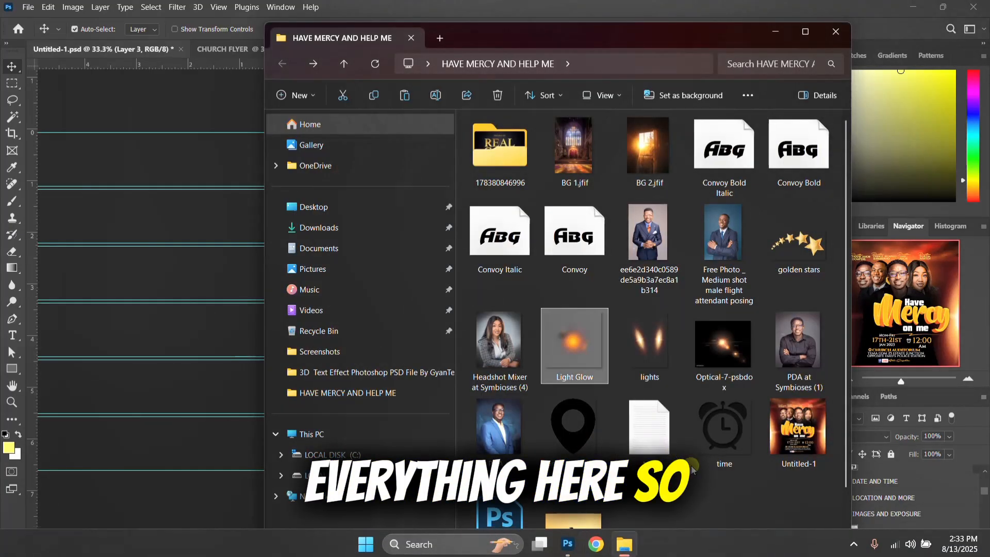
double_click(647, 429)
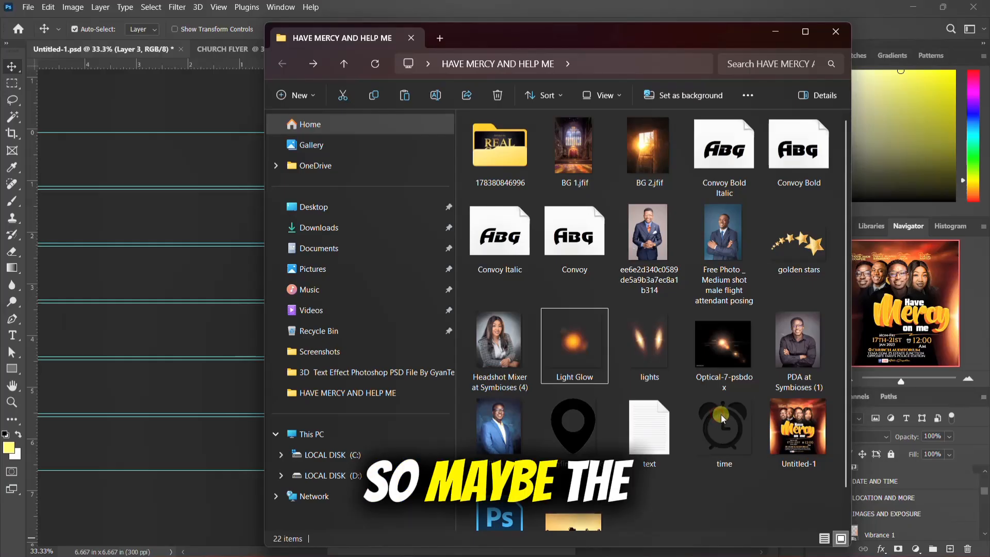
left_click(724, 413)
left_click_drag(725, 414, 136, 324)
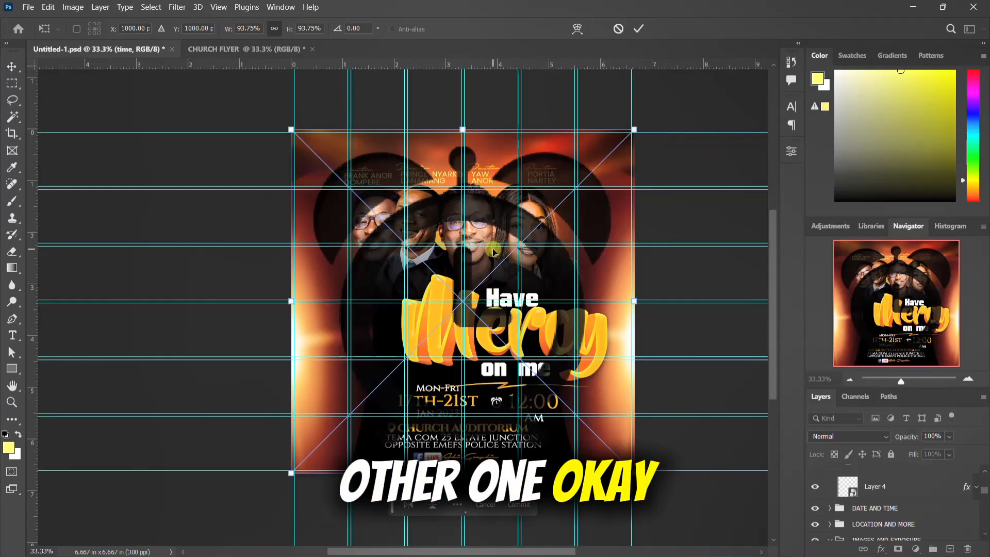
key("Return")
Step: Place the time clock icon in the CHURCH FLYER document, scale it to about 5.90%, and set it just right of the time text
left_click(287, 50)
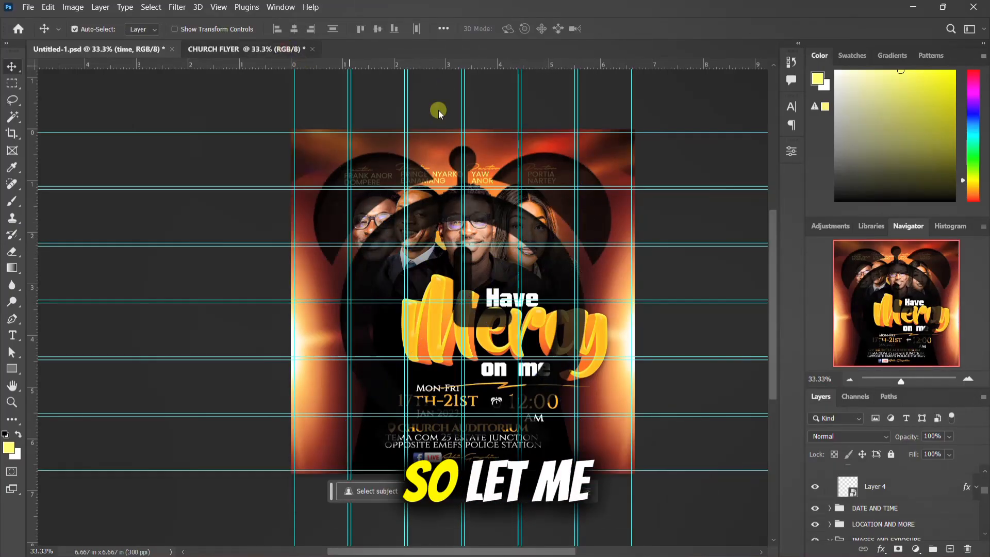
left_click(624, 542)
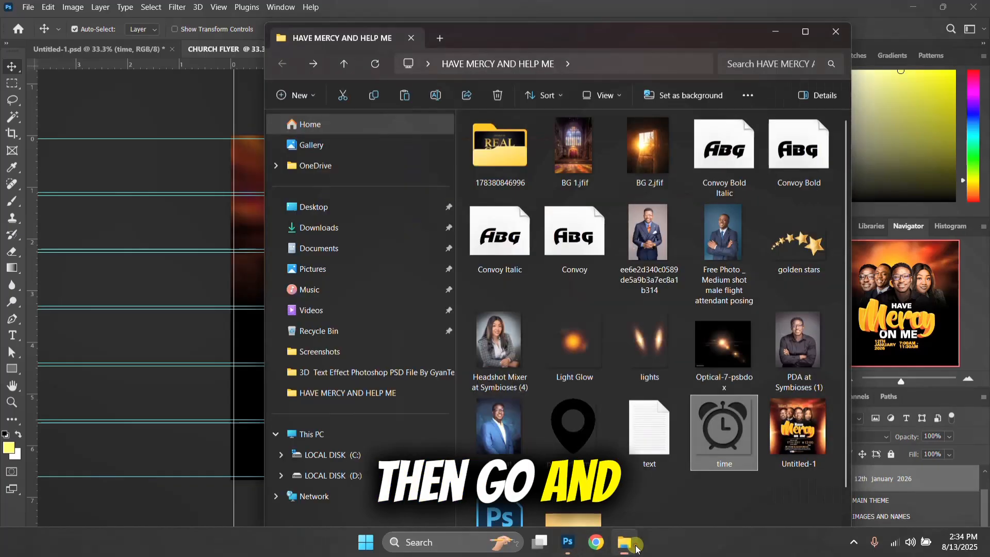
left_click_drag(720, 454, 146, 384)
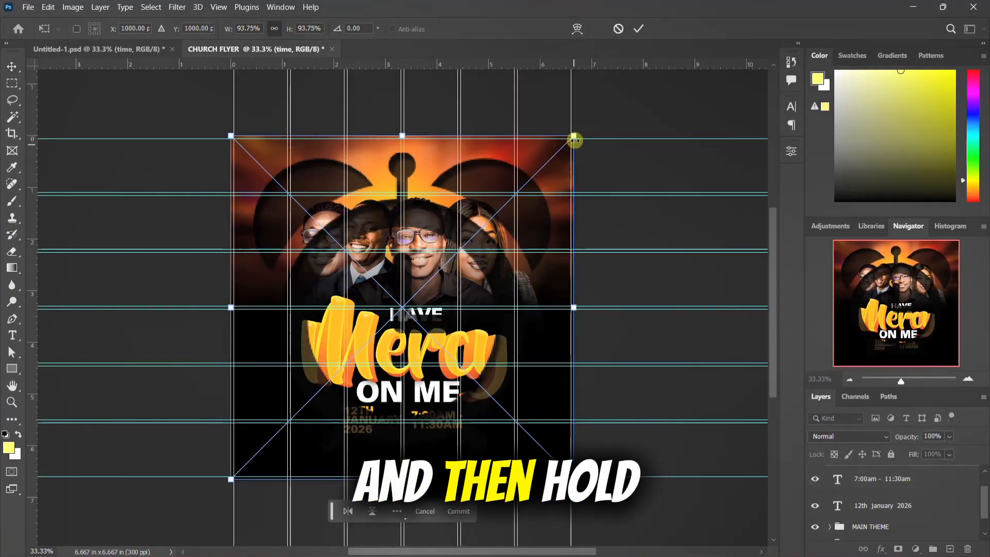
left_click_drag(573, 136, 416, 416)
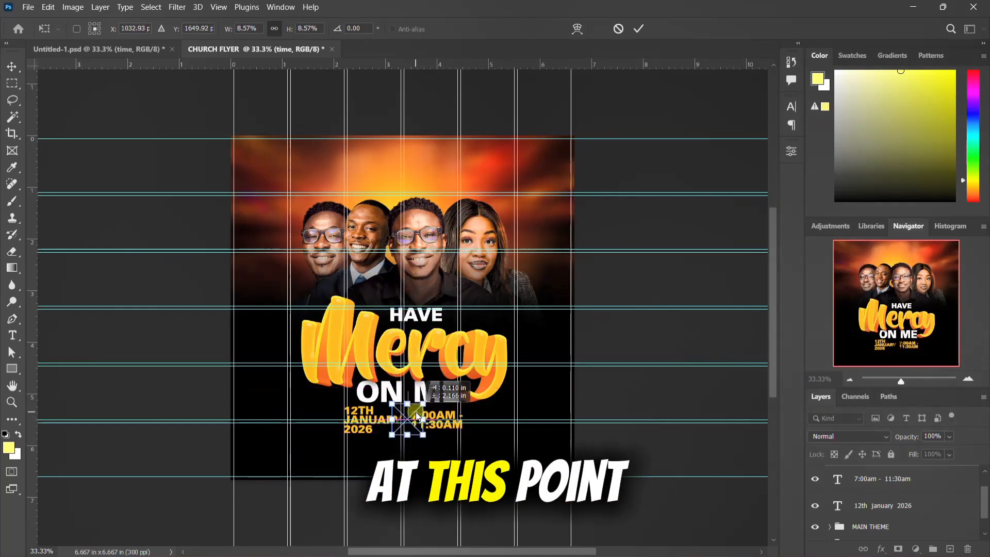
left_click_drag(485, 413, 490, 408)
key("Escape")
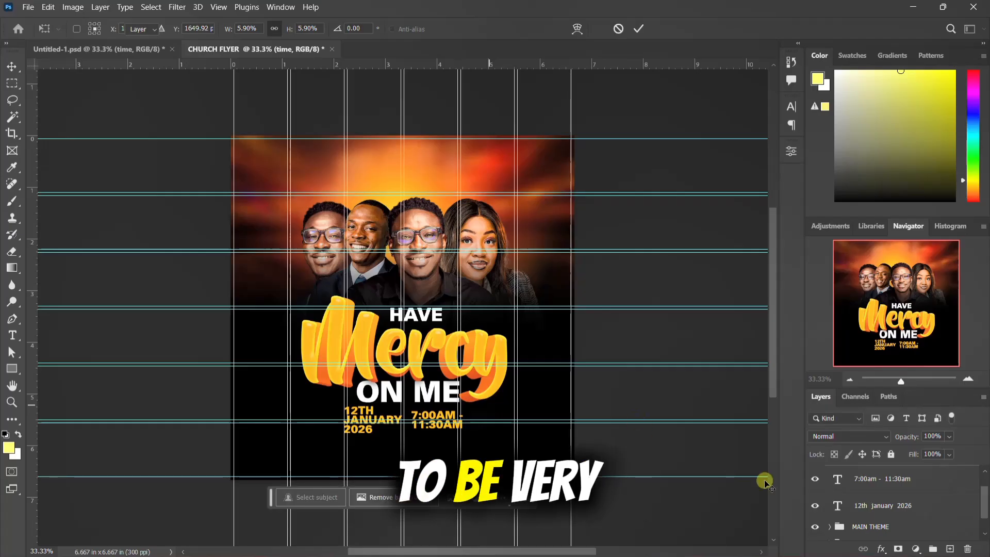
Step: Apply a Color Overlay in white (ffffff) to the time clock icon layer
scroll(853, 496, "up", 2)
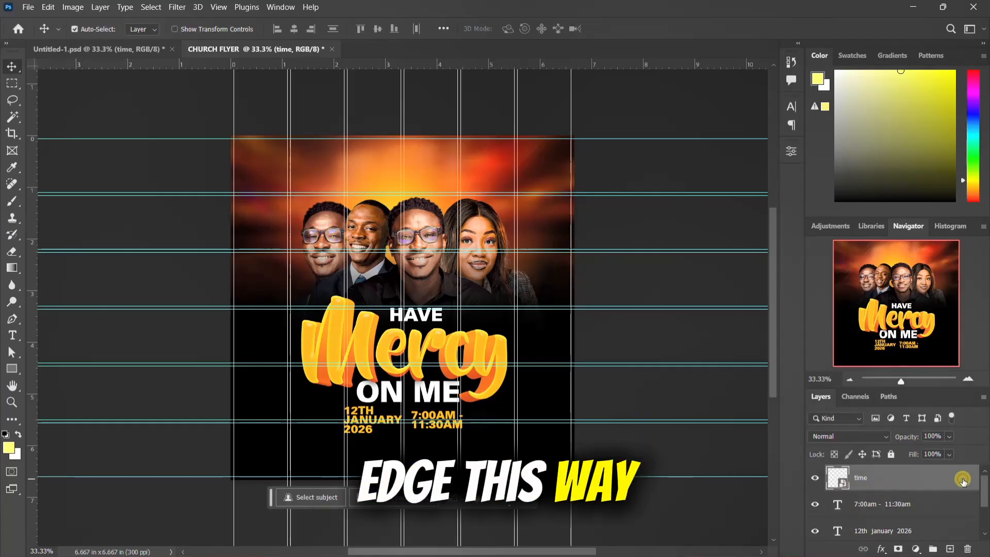
double_click(962, 480)
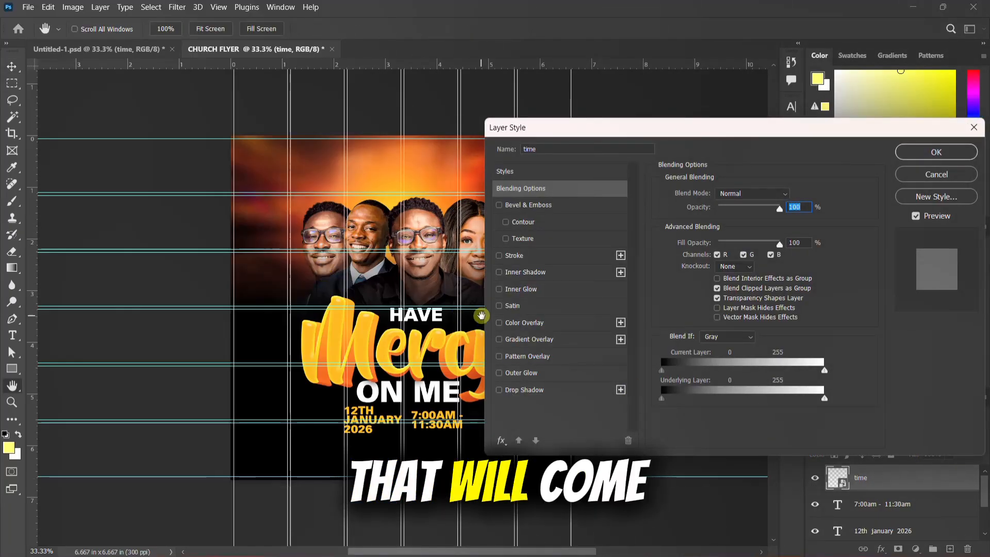
left_click(513, 323)
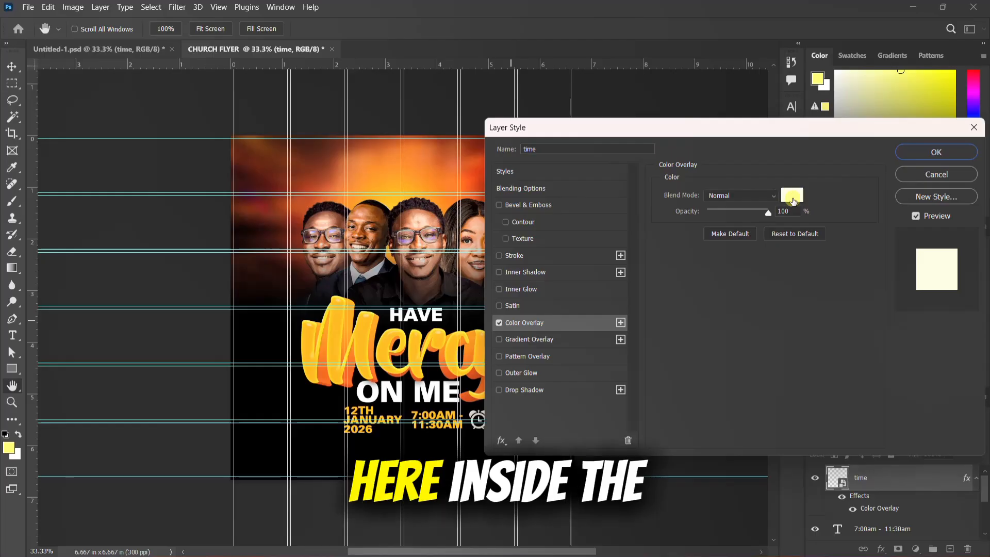
left_click(792, 195)
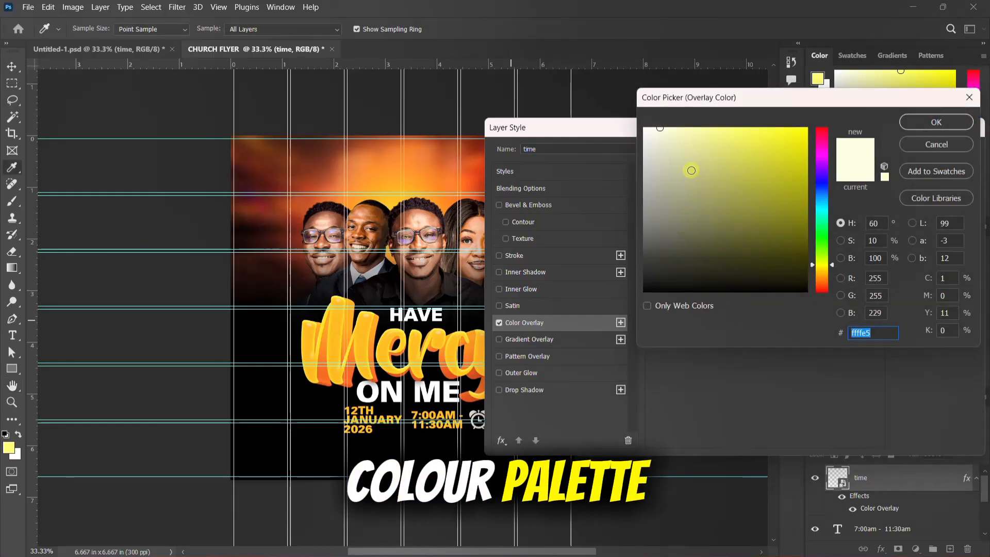
type("ffffff")
left_click(936, 122)
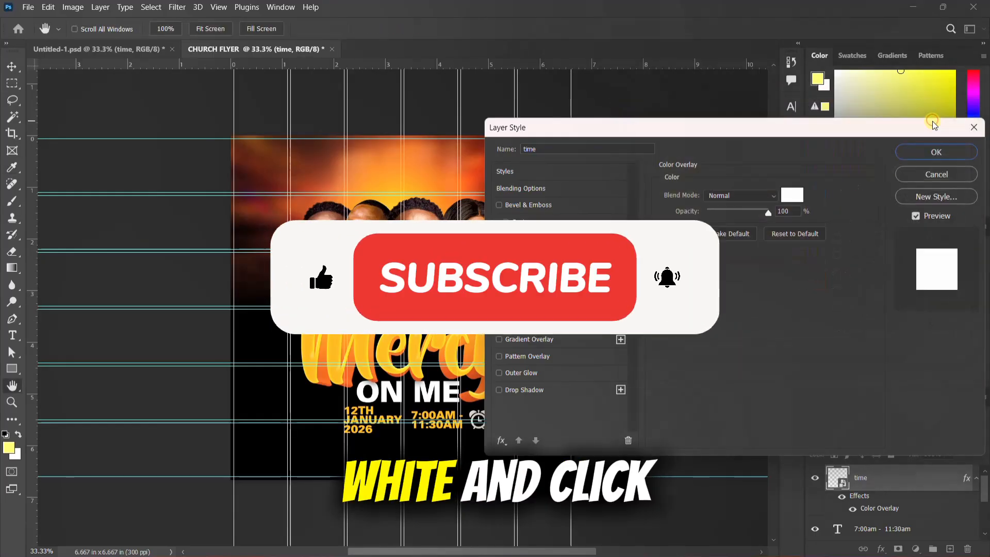
left_click(923, 159)
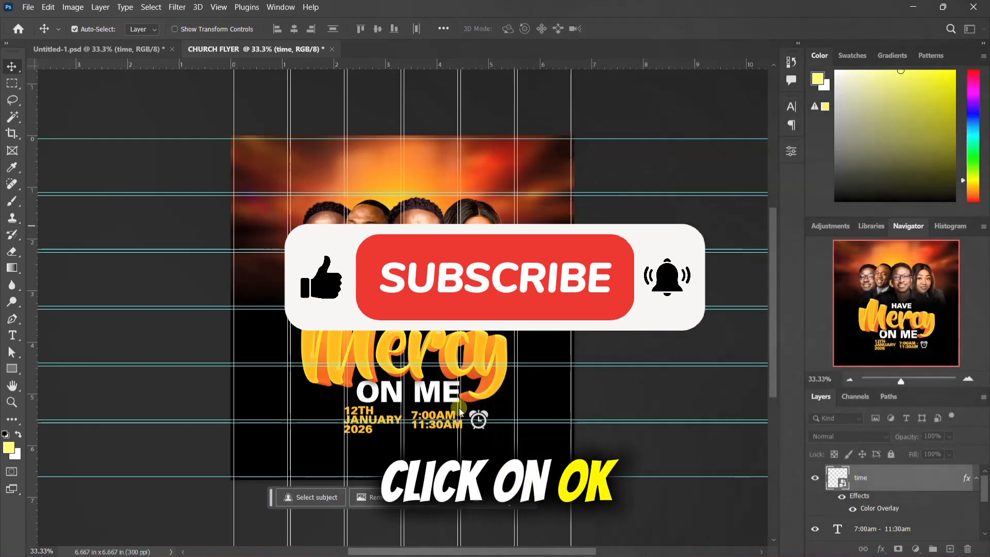
Step: Look through the HAVE MERCY AND HELP ME folder for a calendar icon
mouse_move(593, 554)
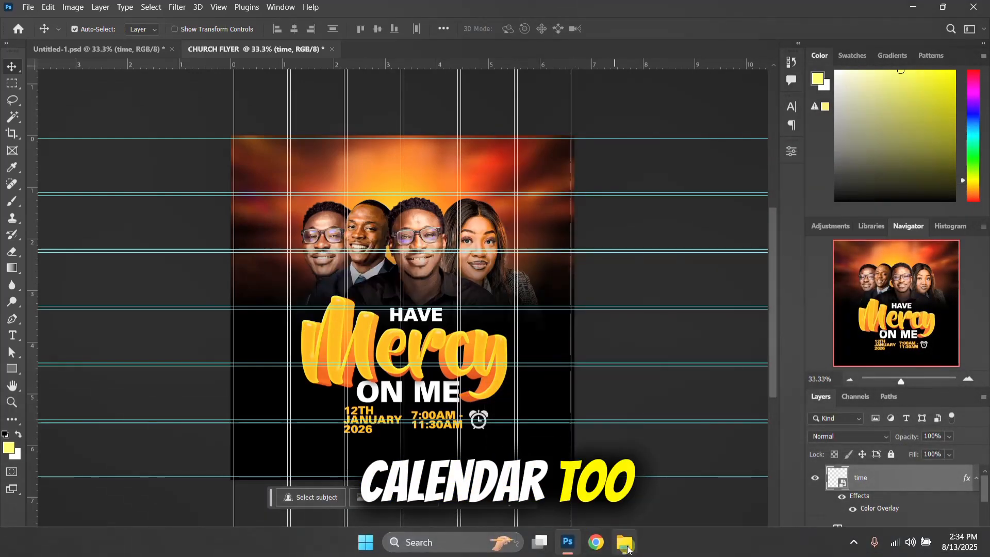
left_click(609, 441)
left_click(717, 493)
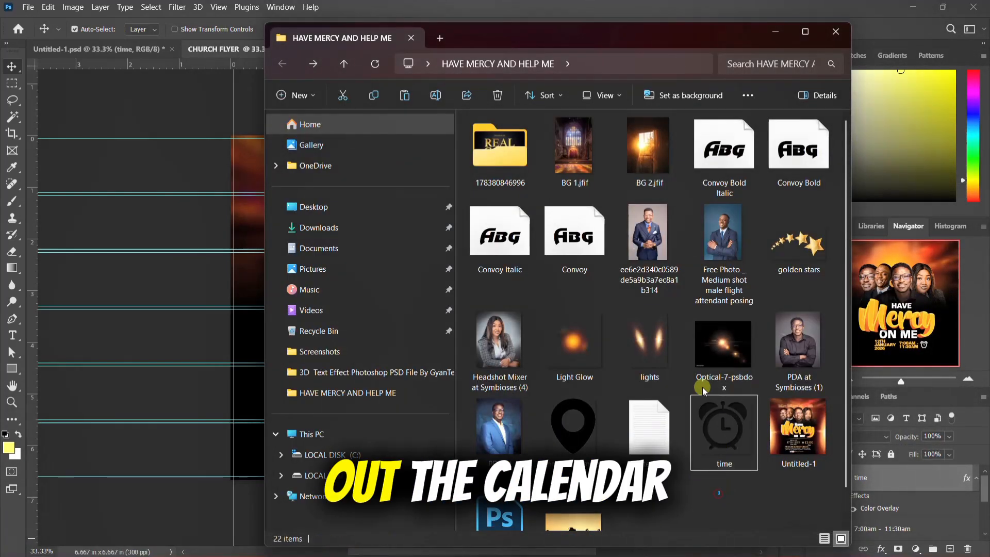
scroll(710, 337, "down", 1)
scroll(710, 336, "up", 1)
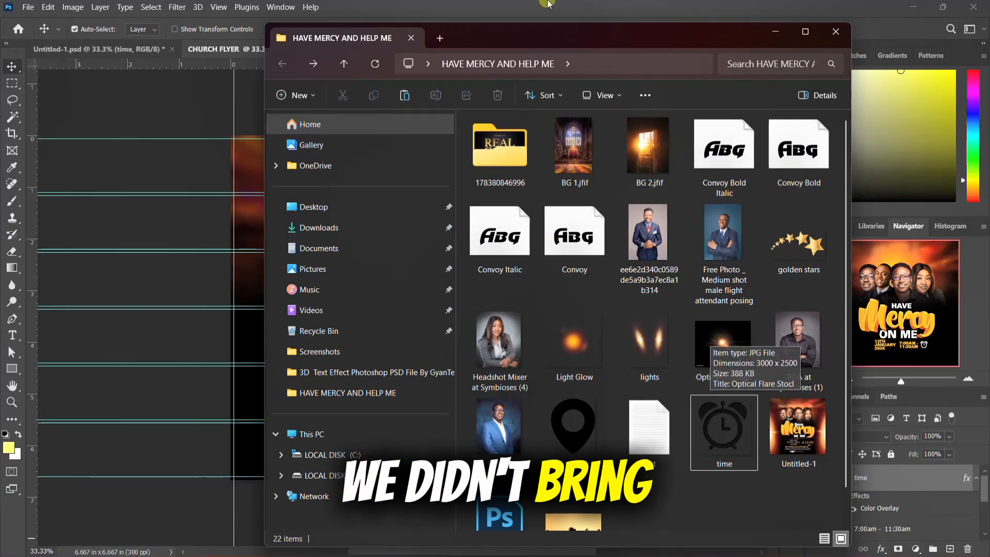
left_click(565, 4)
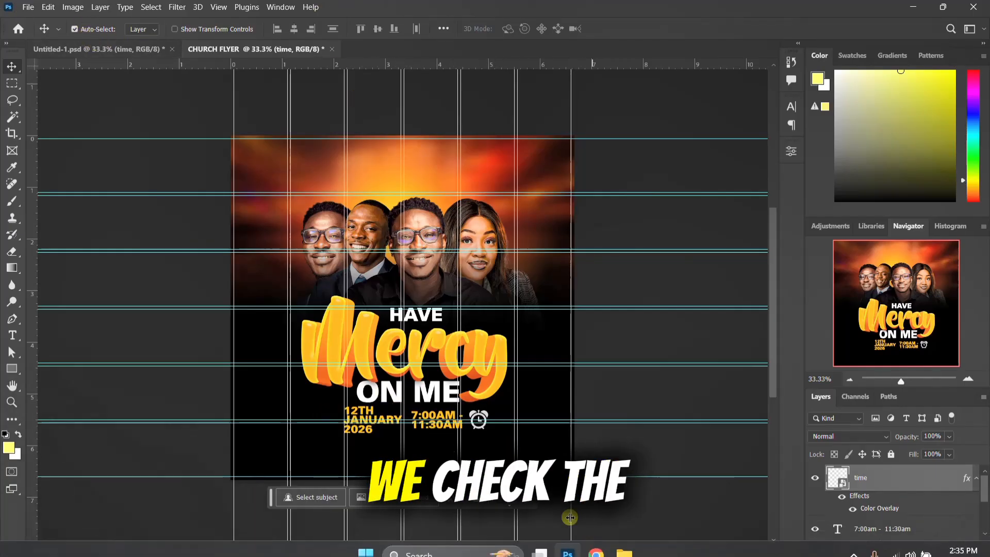
Step: Place the location pin icon from the project folder, shrink it to a small marker, and position it below and left of the date text
left_click(624, 542)
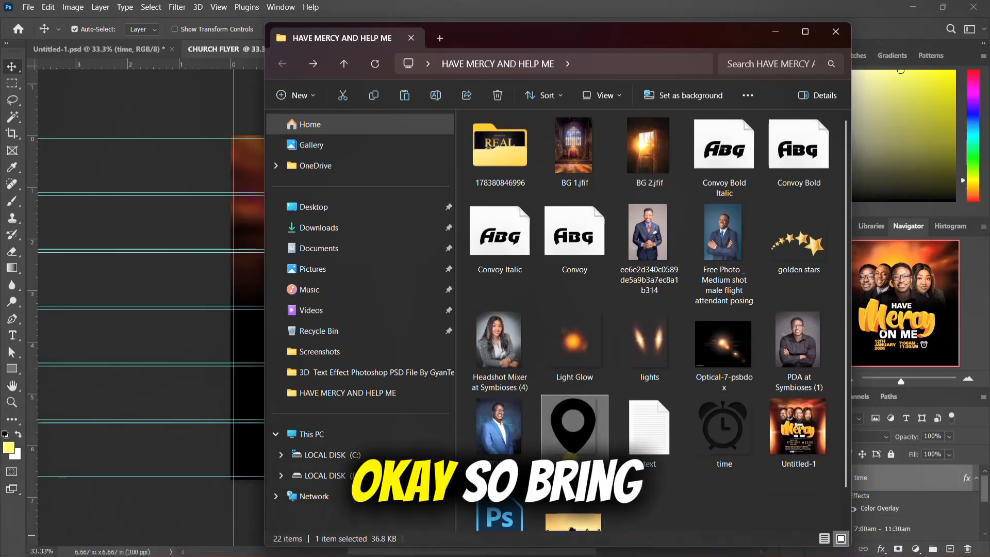
left_click_drag(576, 448, 312, 426)
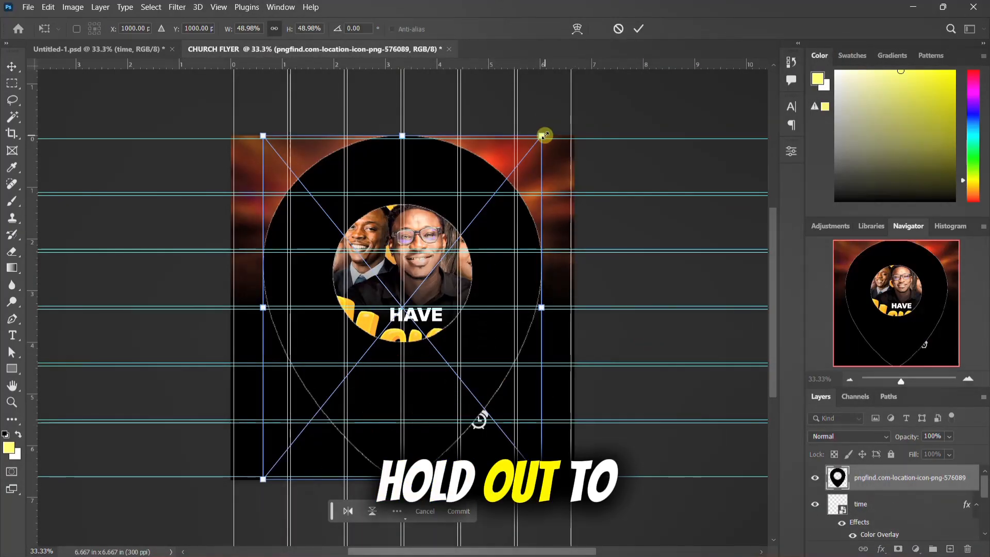
left_click_drag(541, 136, 405, 303)
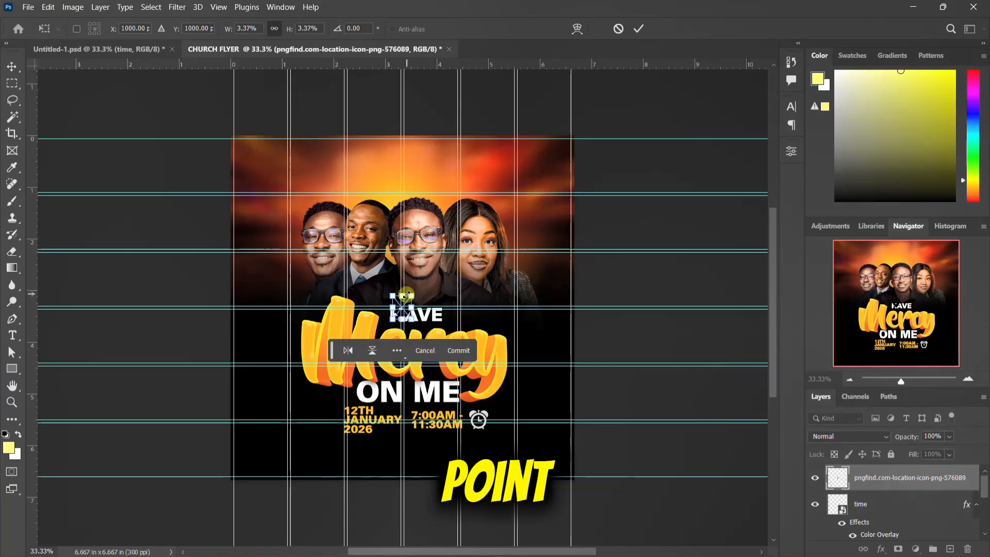
left_click_drag(414, 294, 330, 439)
key("Return")
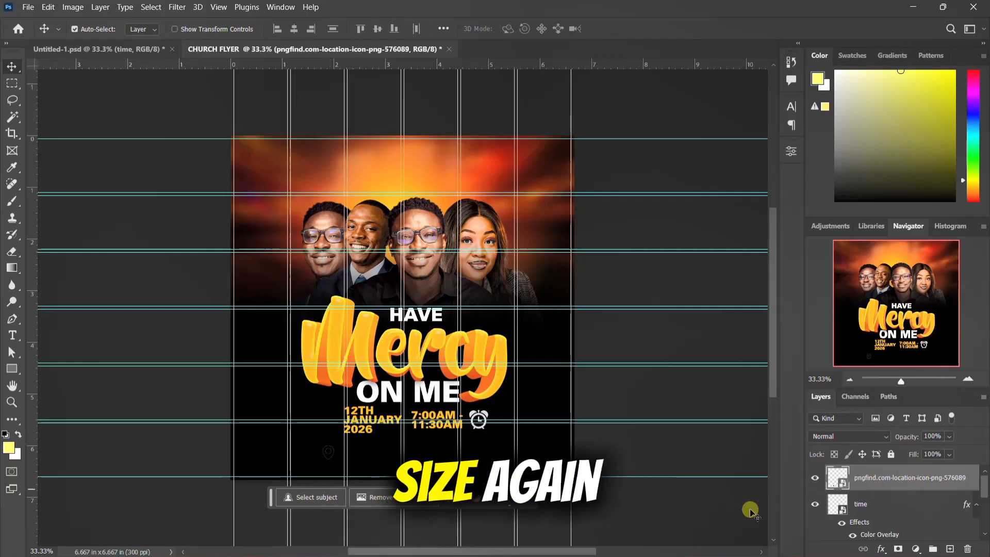
Step: Apply a Color Overlay in the date text's orange (ffaa00) to the location pin icon and move it slightly up and left
left_click(971, 478)
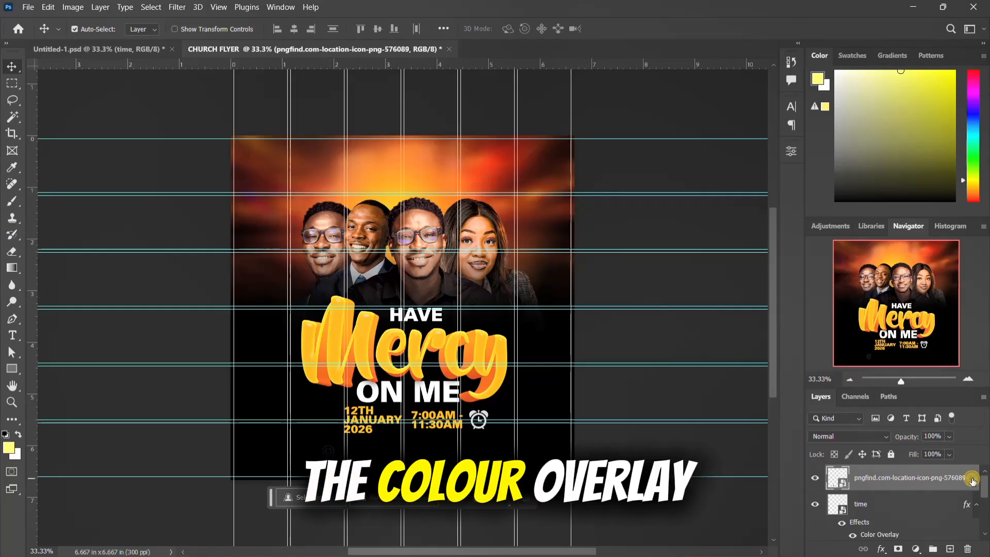
double_click(971, 478)
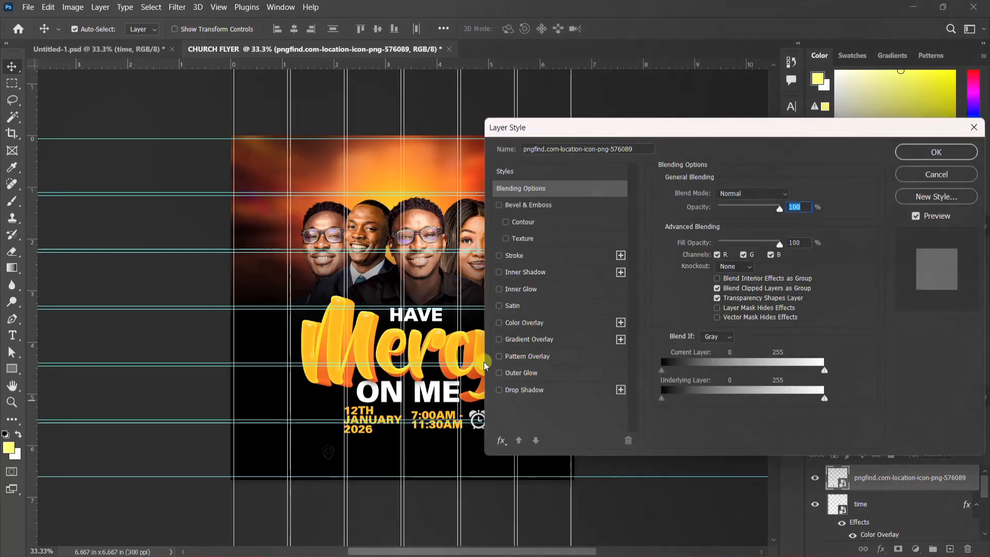
left_click(513, 324)
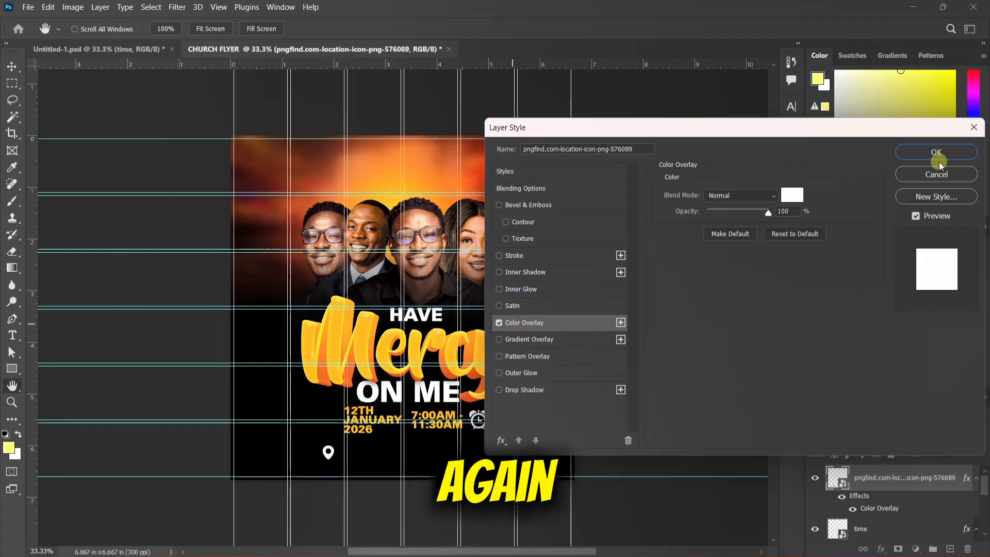
left_click(792, 194)
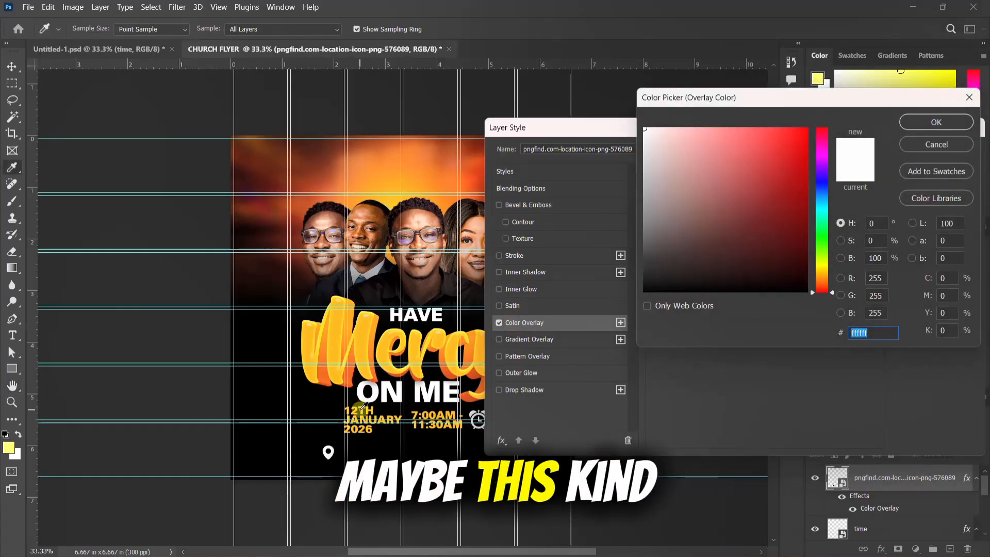
left_click(366, 405)
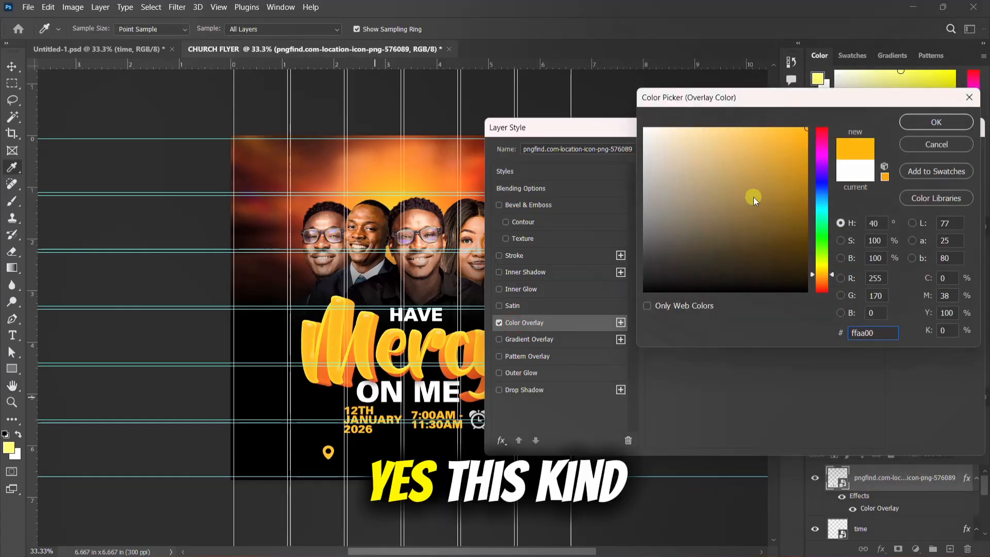
left_click(933, 121)
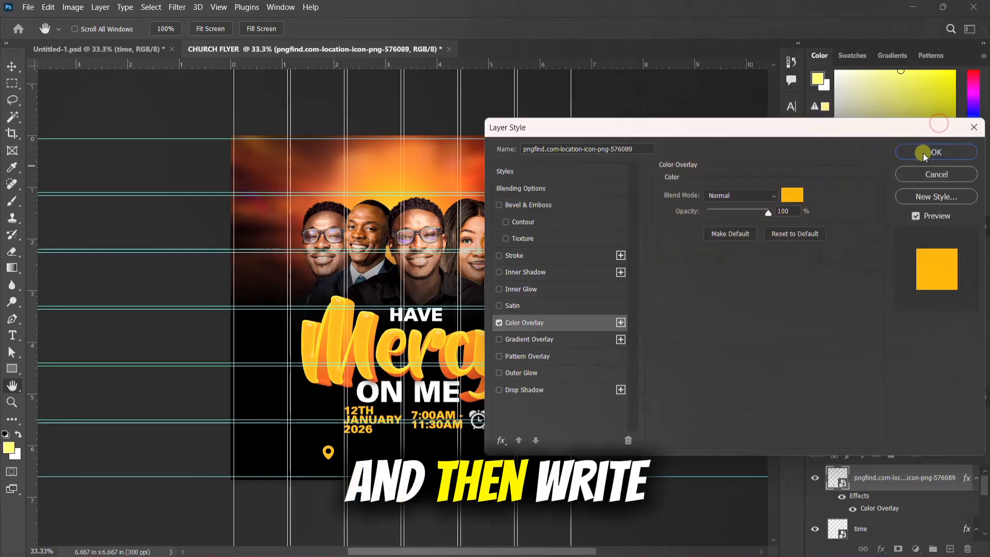
key("Return")
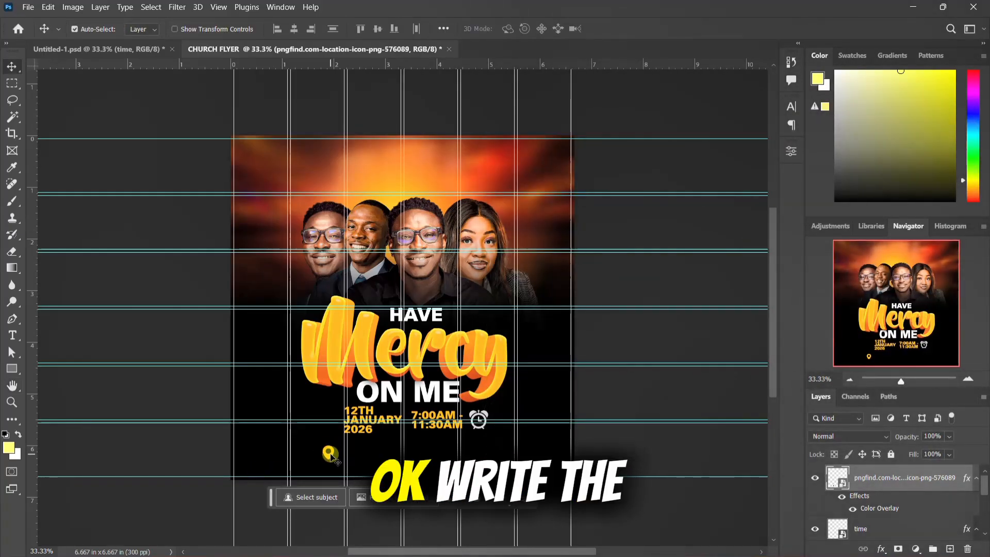
left_click_drag(326, 455, 298, 443)
Step: Look through the project files in File Explorer for more flyer material, returning to the location pin icon in Photoshop
mouse_move(551, 545)
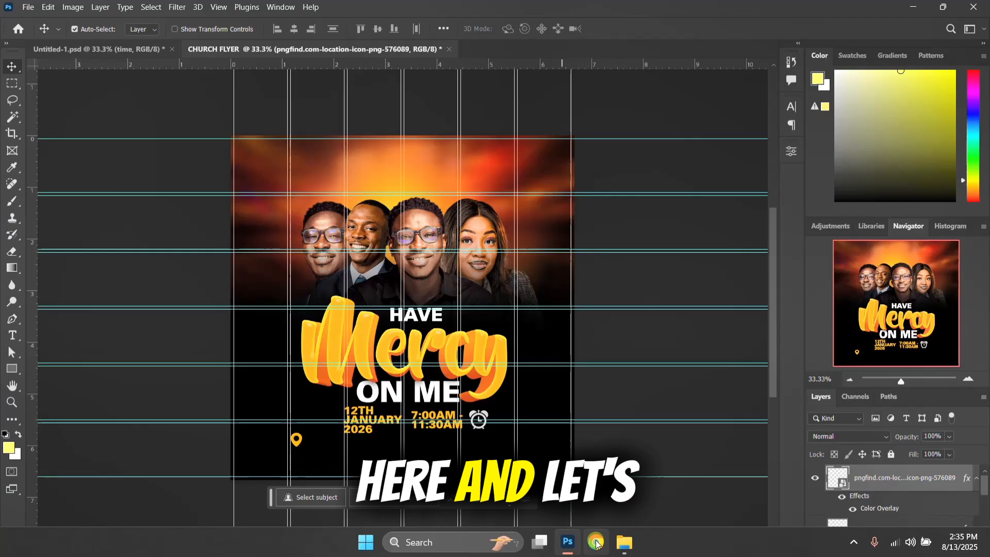
left_click(624, 542)
left_click(651, 433)
double_click(664, 435)
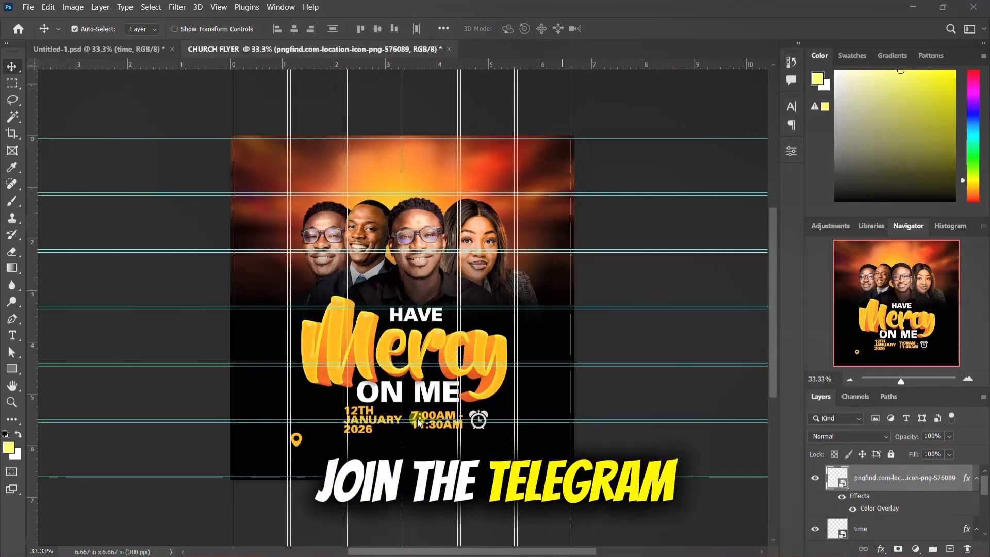
left_click(296, 439)
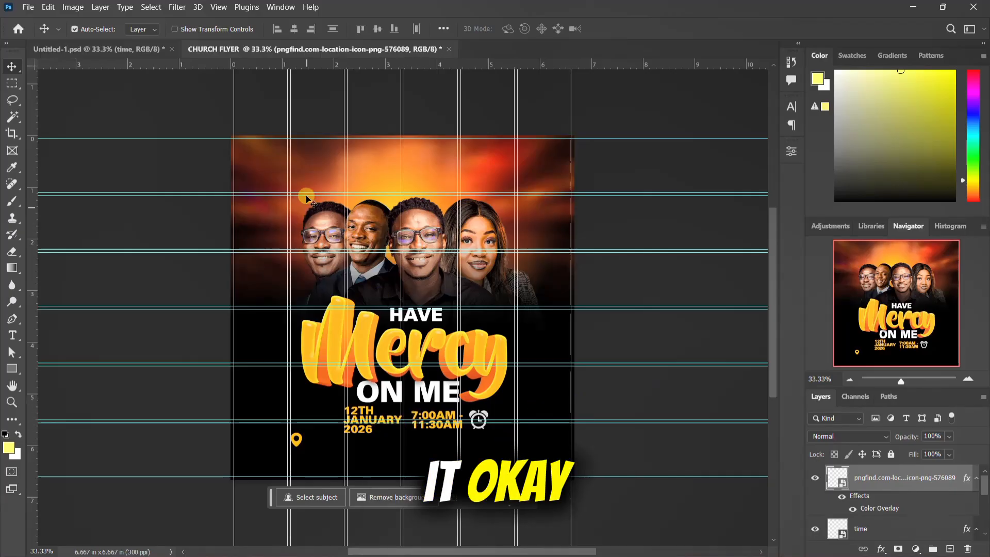
Step: Hide the oversized time clock layer in Untitled-1.psd and copy its church auditorium and address text layers into CHURCH FLYER below the date
left_click(139, 48)
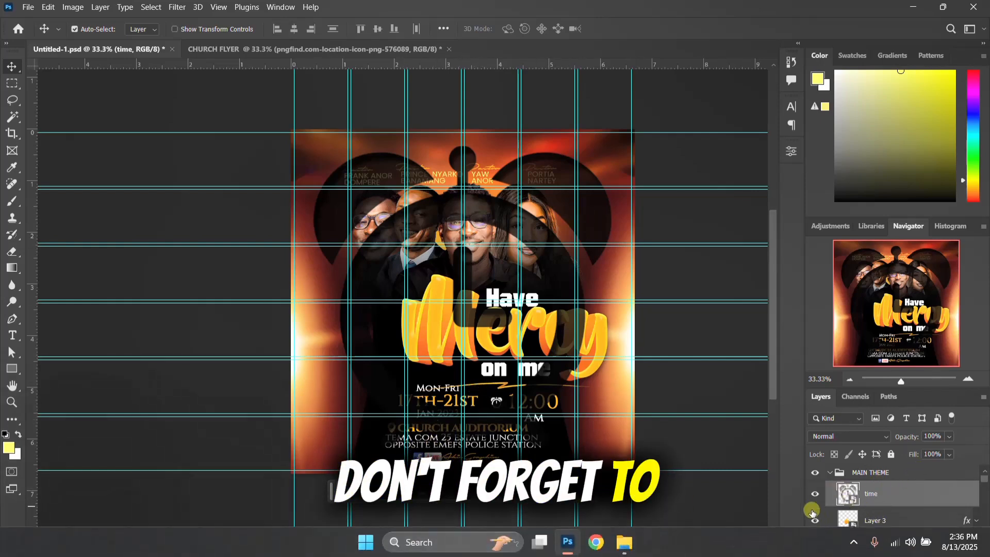
left_click(814, 494)
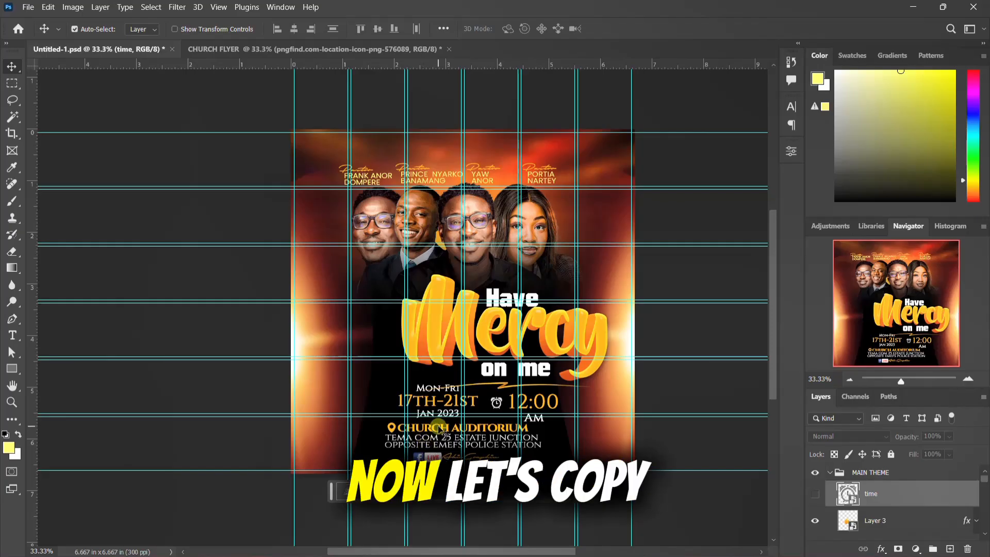
left_click(438, 428)
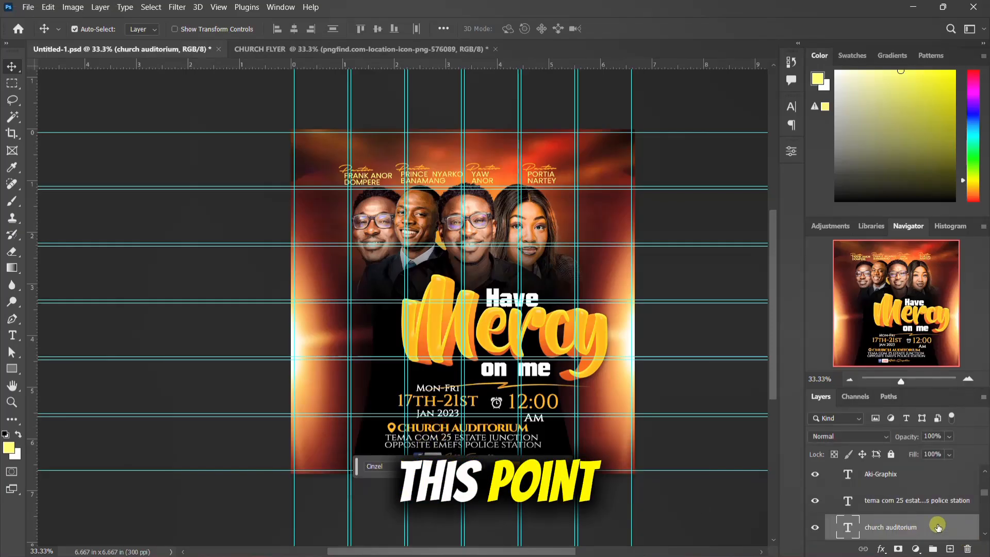
left_click(909, 506, "shift")
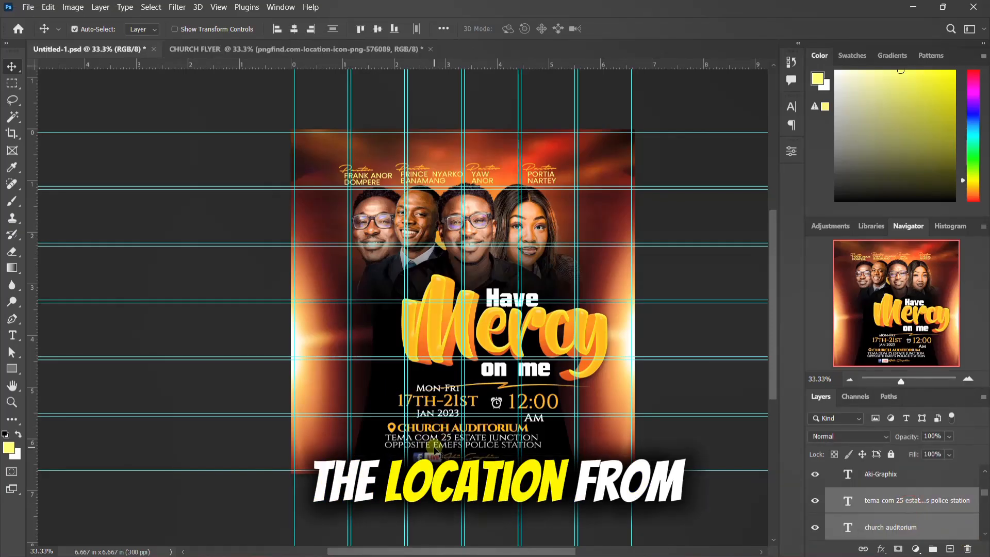
left_click_drag(436, 443, 407, 455)
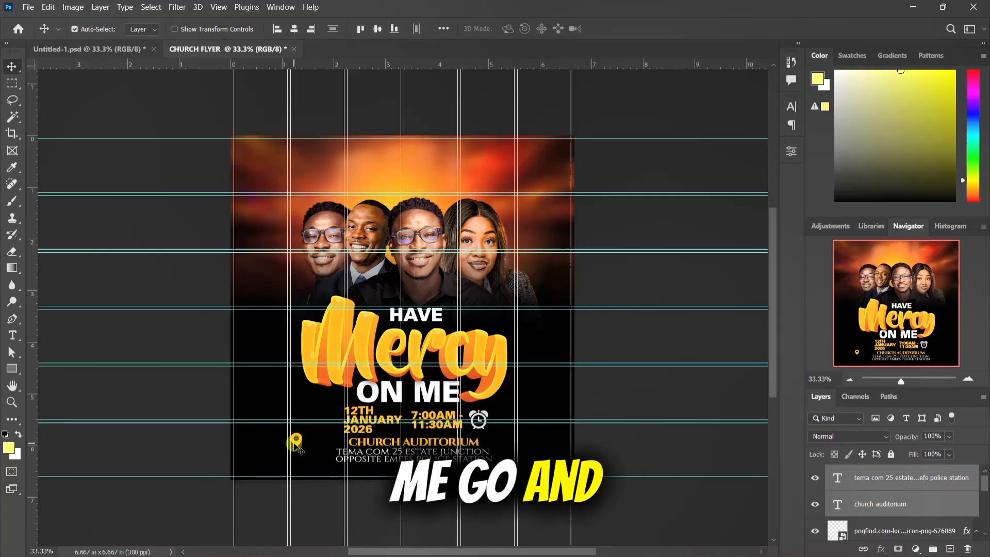
Step: Place the location pin icon just left of CHURCH AUDITORIUM and nudge it slightly down together with the two venue text layers
left_click(297, 441)
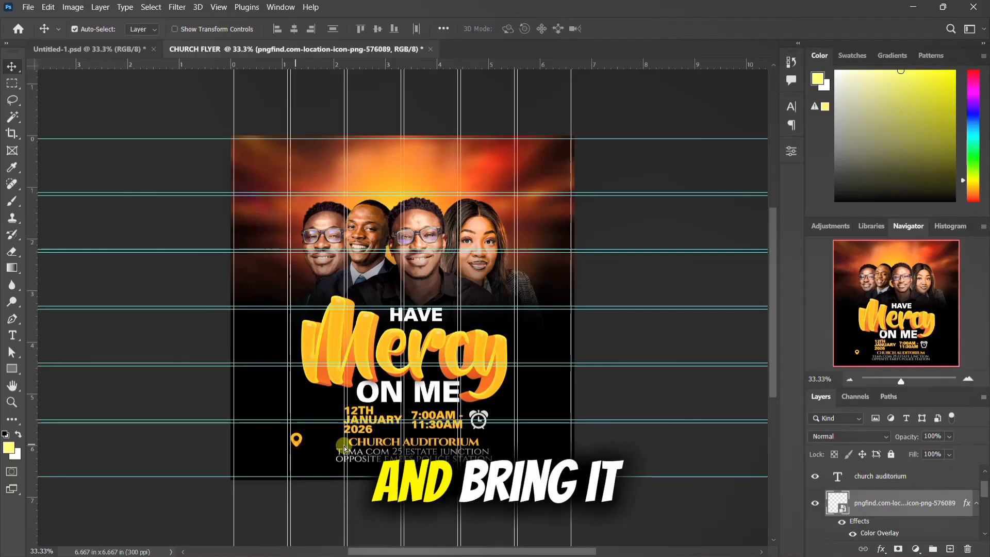
left_click_drag(344, 447, 341, 446)
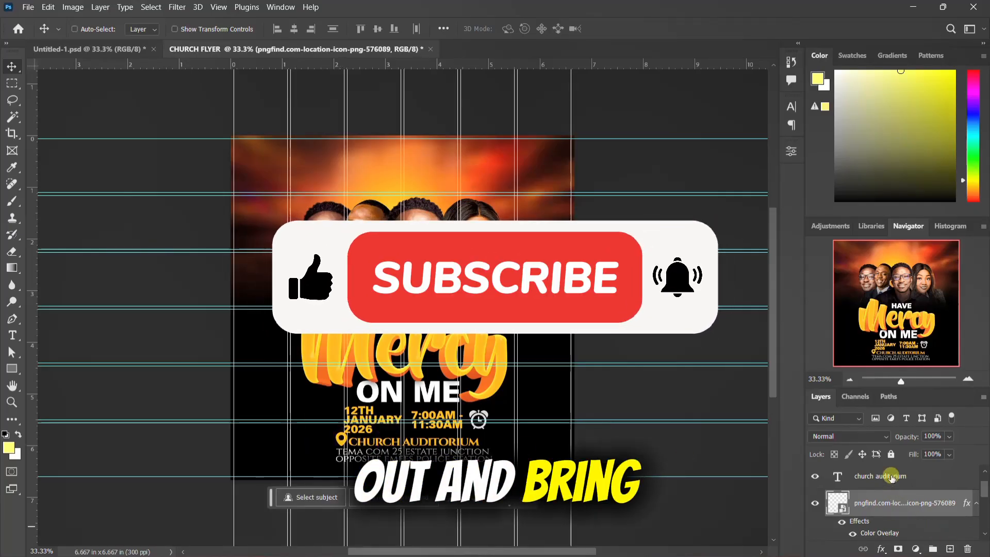
left_click(891, 478, "ctrl")
scroll(892, 479, "down", 1)
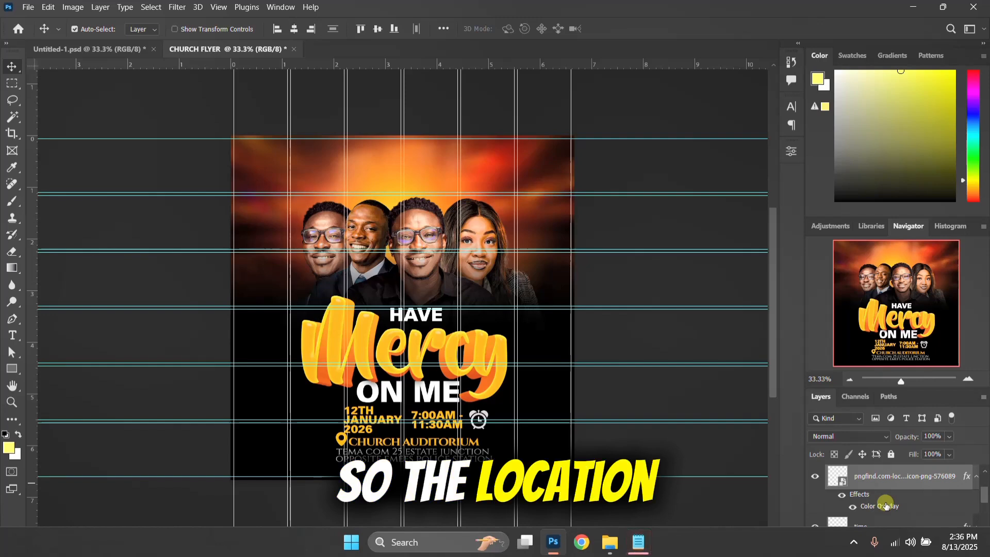
scroll(886, 505, "up", 2)
left_click(887, 484, "ctrl")
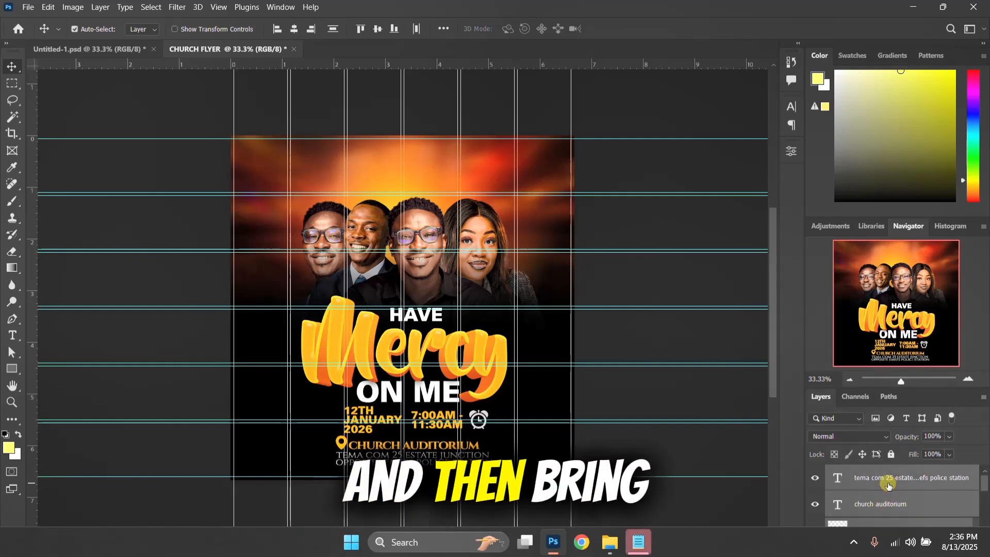
key("shift+Down")
key("shift+Up")
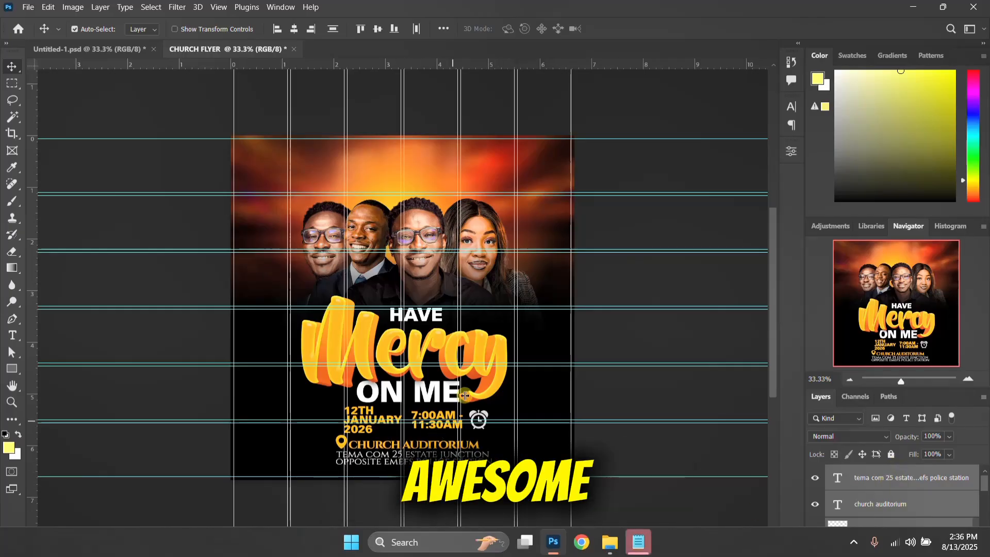
Step: Group the date, time, clock icon, location pin and venue text layers into one layer group
scroll(891, 514, "down", 2)
scroll(893, 510, "down", 1)
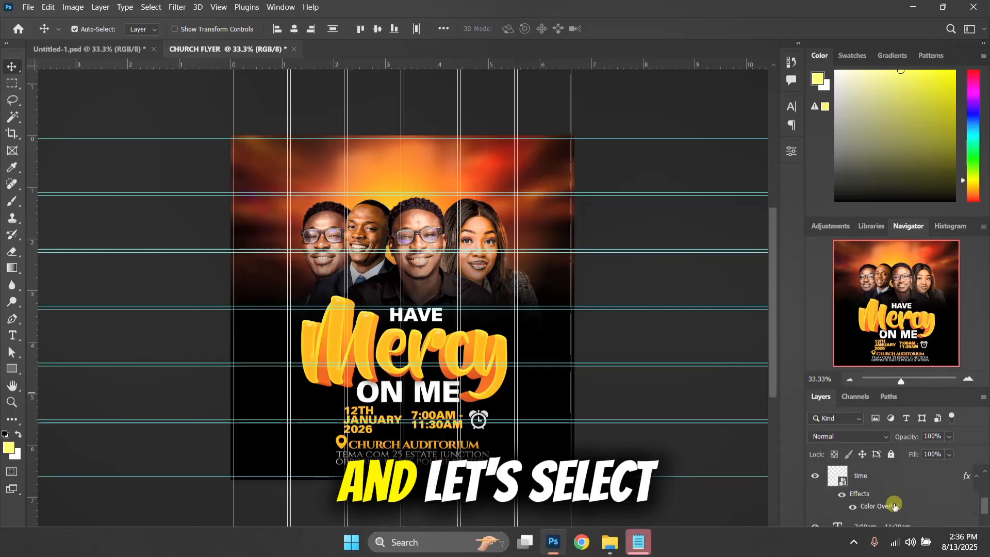
scroll(895, 487, "down", 2)
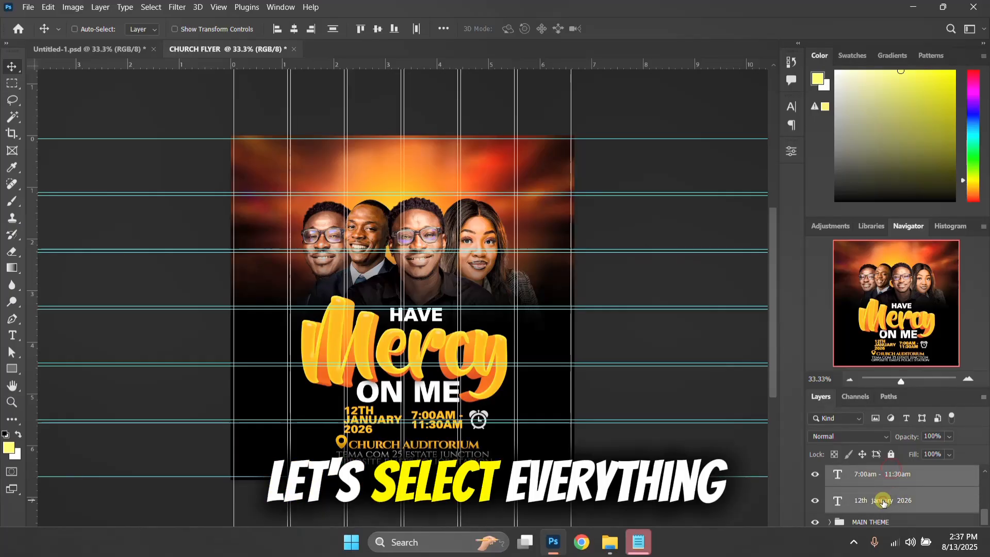
scroll(884, 499, "up", 1)
scroll(882, 503, "up", 2)
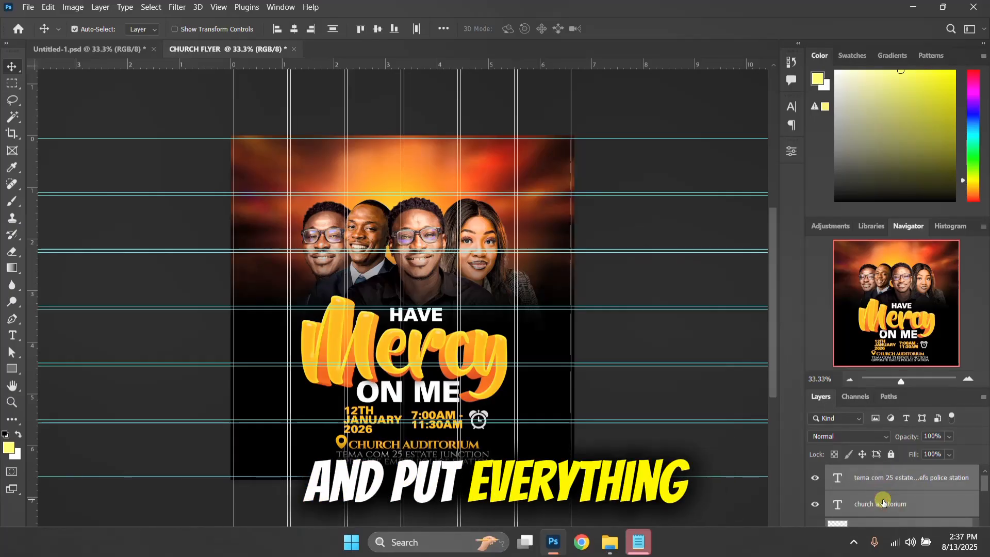
key("ctrl+g")
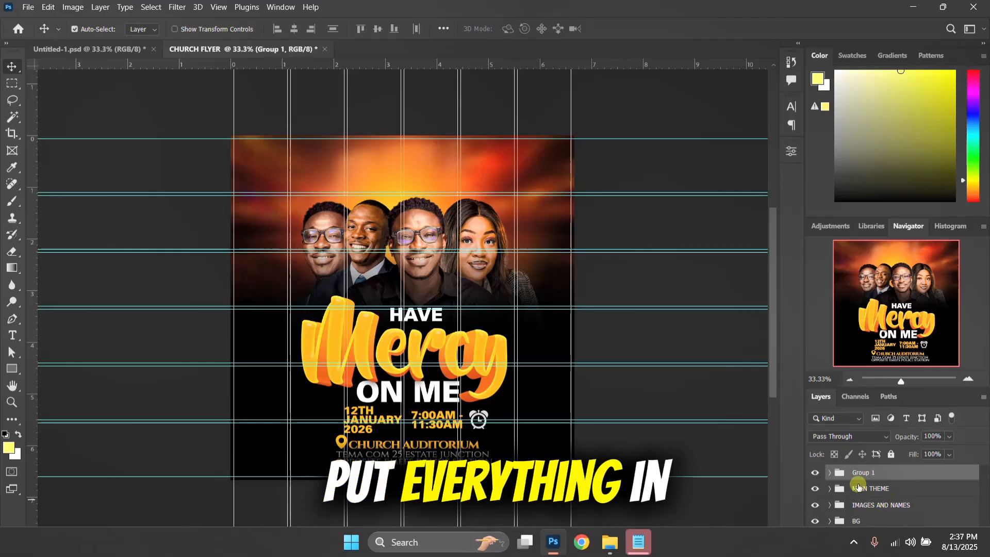
Step: Nudge the date, time and location group upward, closer to the ON ME text
key("Up")
key("Up")
key("Up")
key("Up")
key("Up")
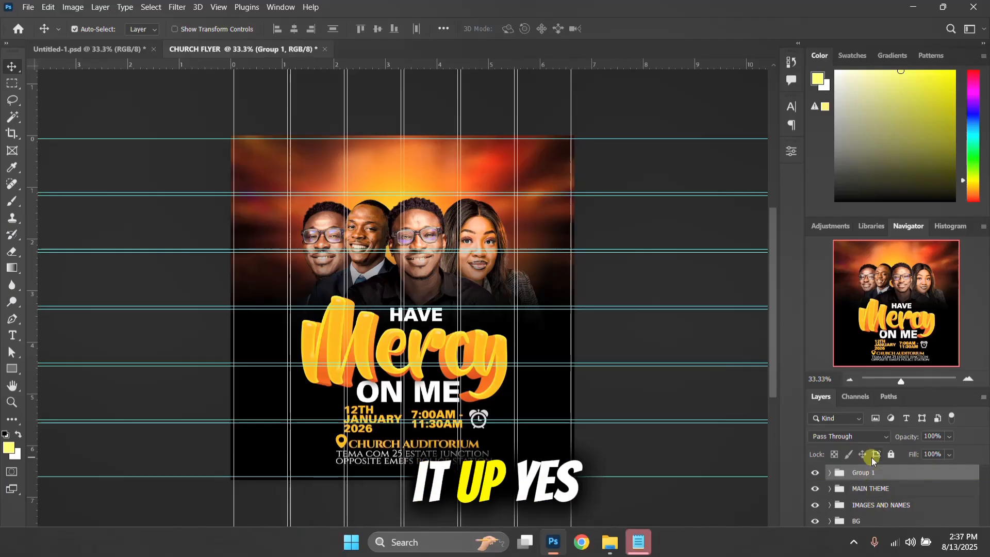
key("Up")
key("Up")
key("Up")
key("Up")
key("Up")
key("Up")
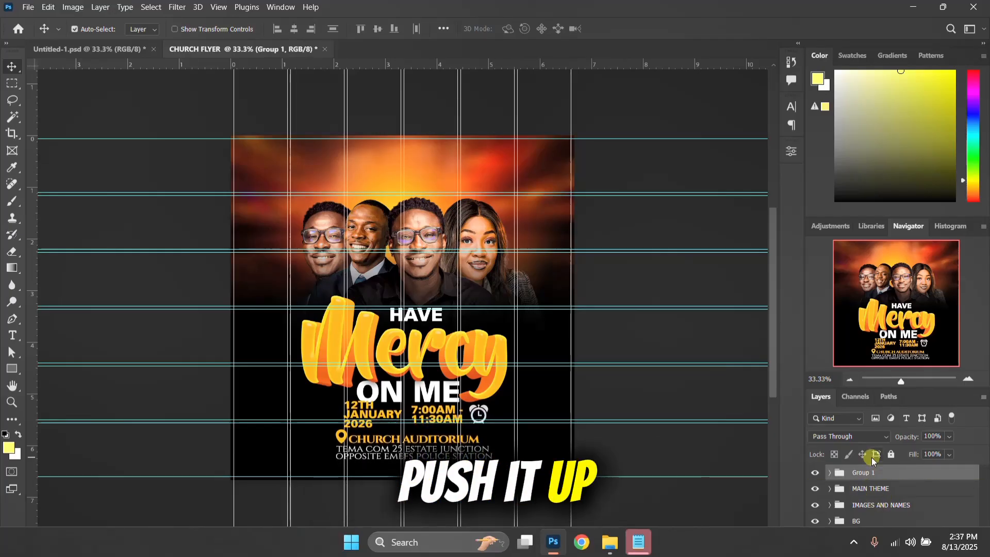
key("Up")
key("Up")
key("Up")
left_click(876, 488)
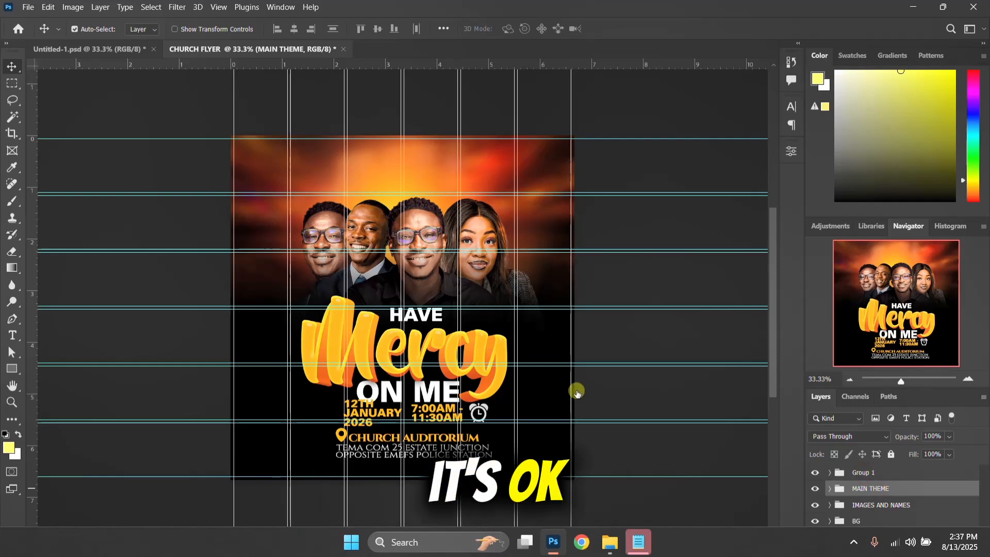
left_click(511, 358)
scroll(513, 350, "down", 2)
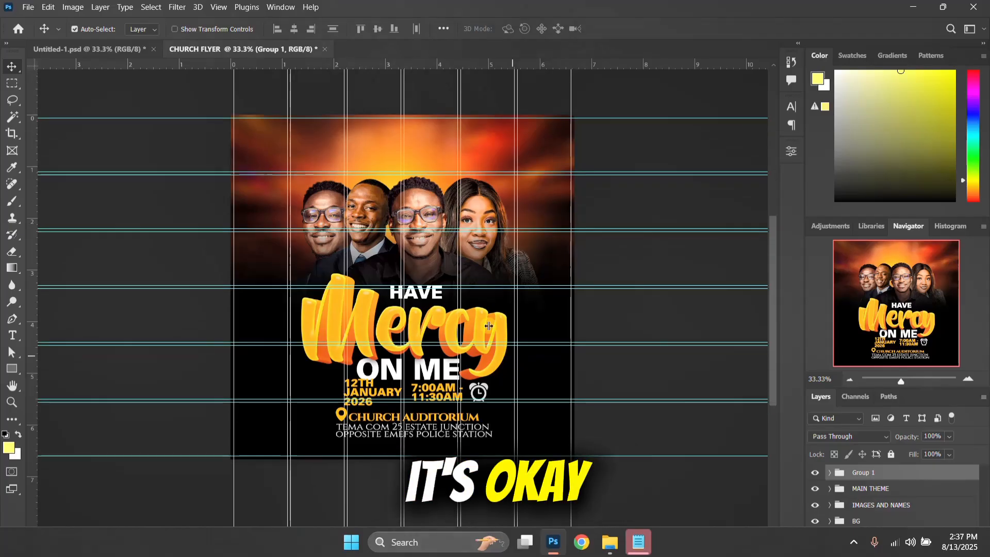